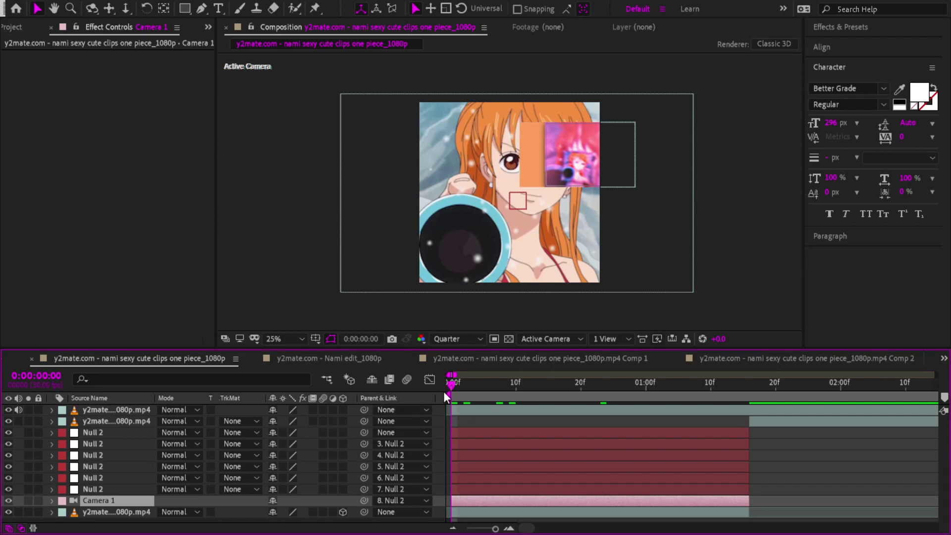
- Move the topmost Null 2 layer one place down in the layer stack, below the second null
left_click_drag(451, 388, 216, 392)
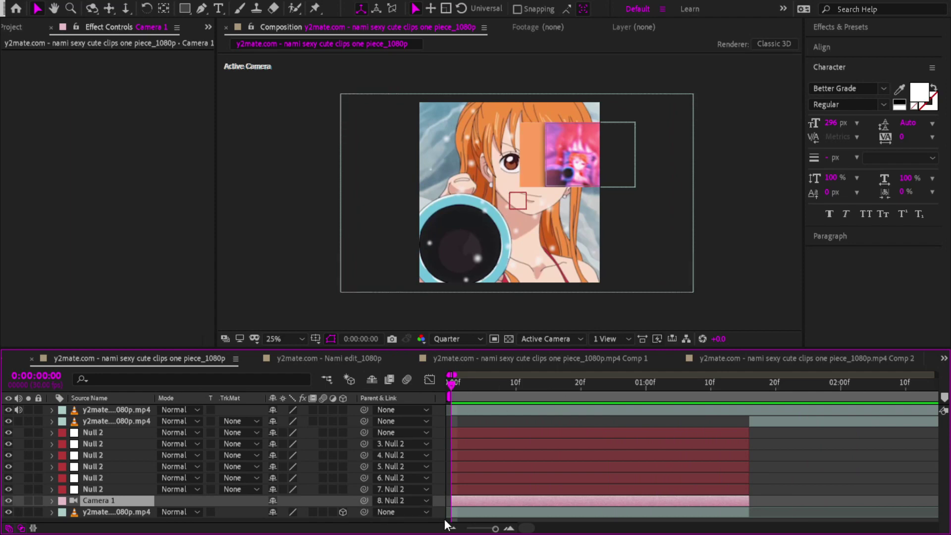
left_click(485, 510)
left_click_drag(452, 385, 452, 470)
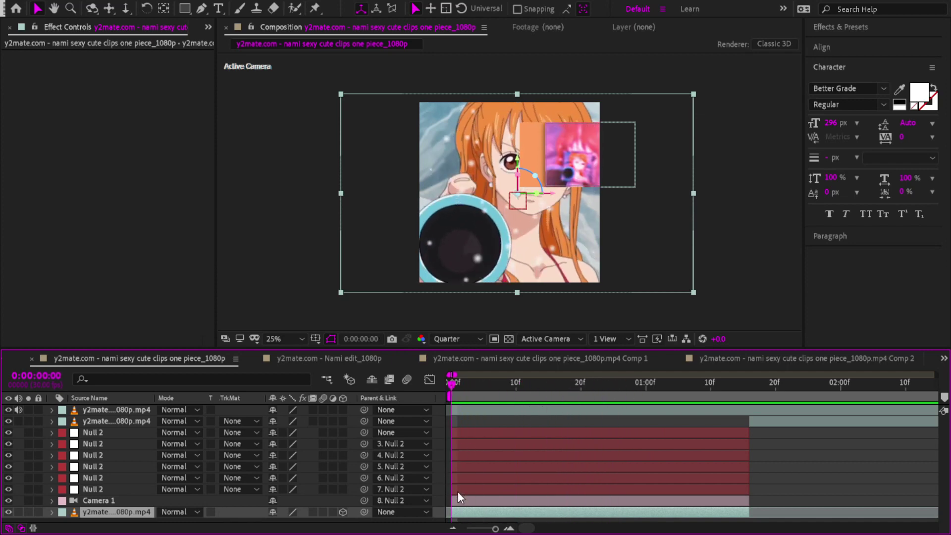
left_click(458, 500)
left_click_drag(105, 437, 95, 449)
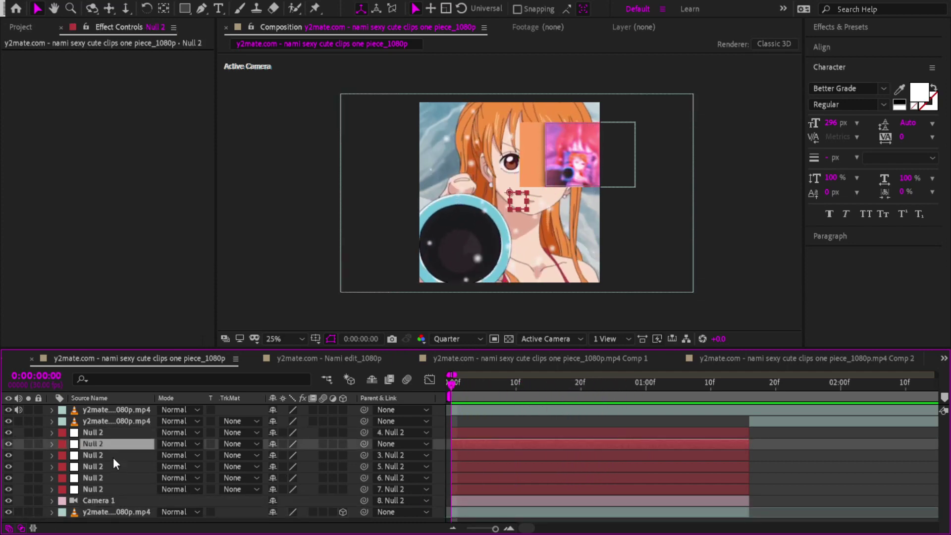
left_click(464, 429)
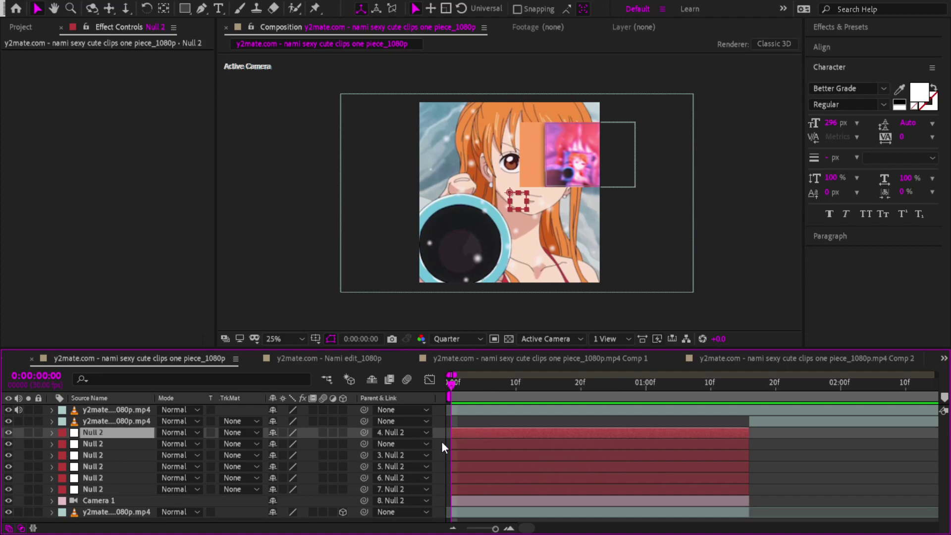
- Review the settings of the current composition and keep the current time at 0:00
left_click(405, 382)
left_click_drag(482, 383, 238, 390)
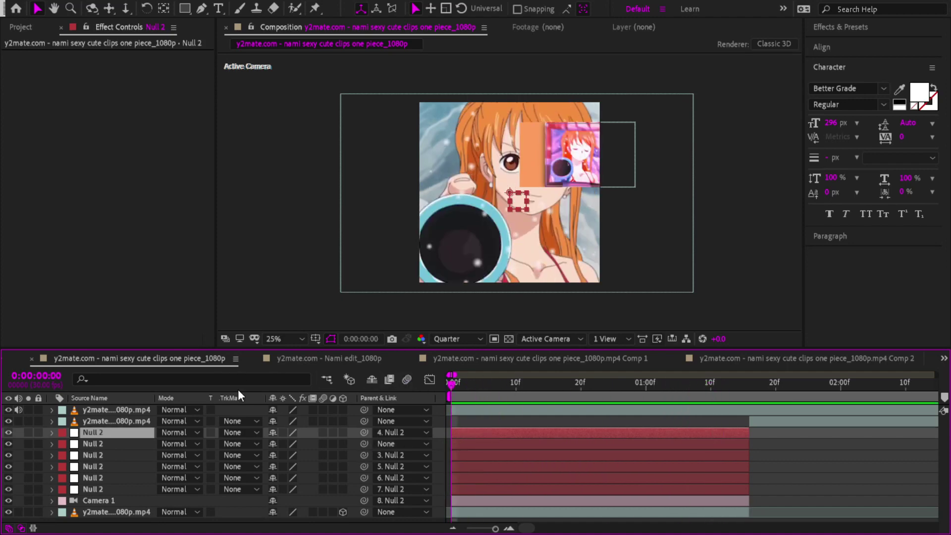
key("ctrl+k")
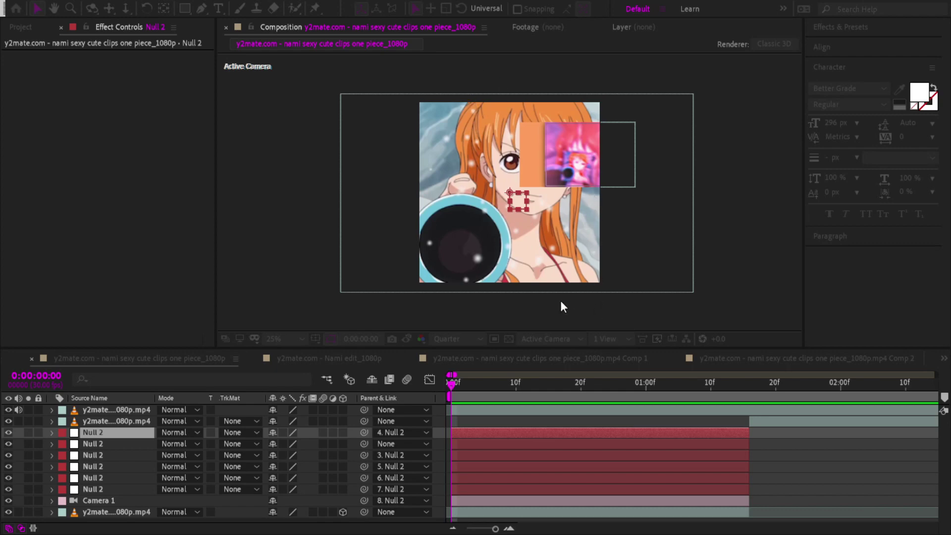
left_click(707, 361)
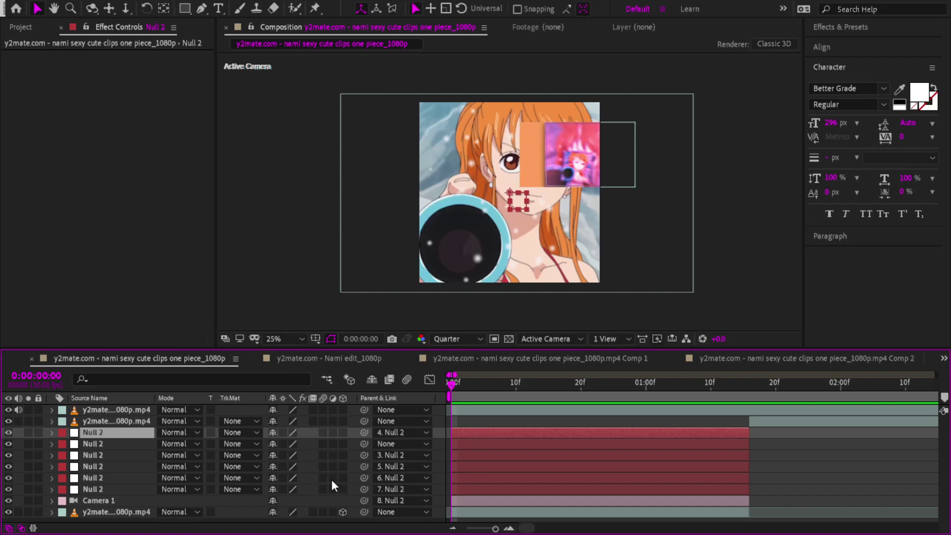
left_click_drag(455, 391, 432, 393)
- Duplicate the video clip layer at the end of the layer stack, beneath Camera 1
left_click(464, 512)
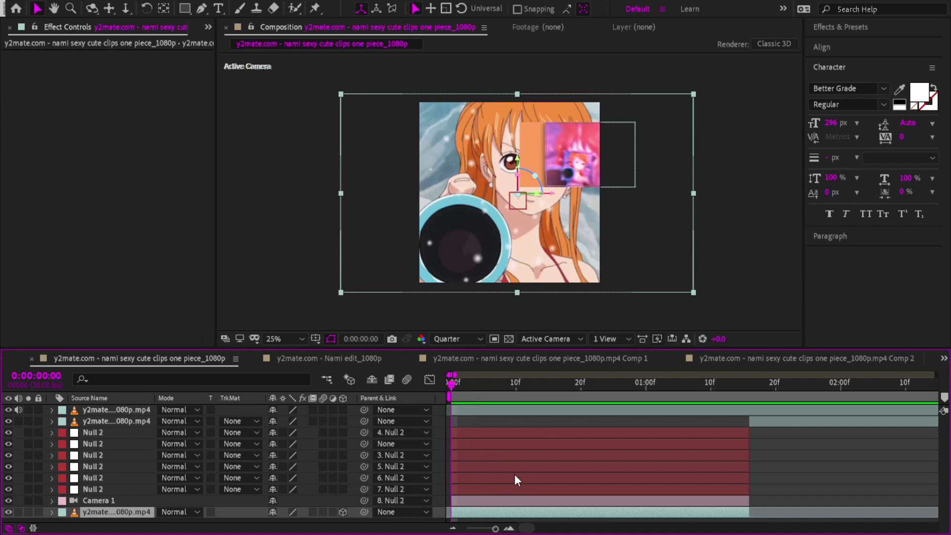
key("ctrl+d")
scroll(509, 468, "down", 2)
left_click(478, 513)
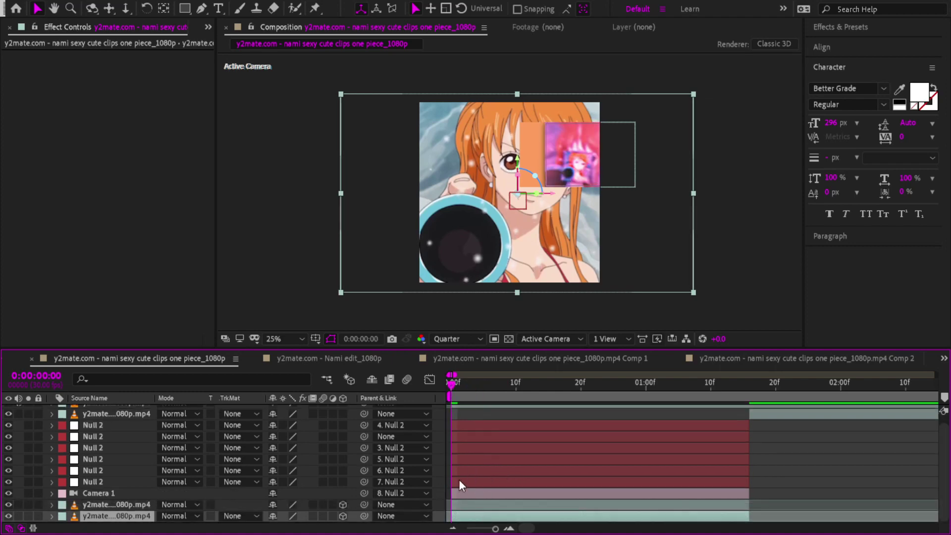
left_click(465, 508)
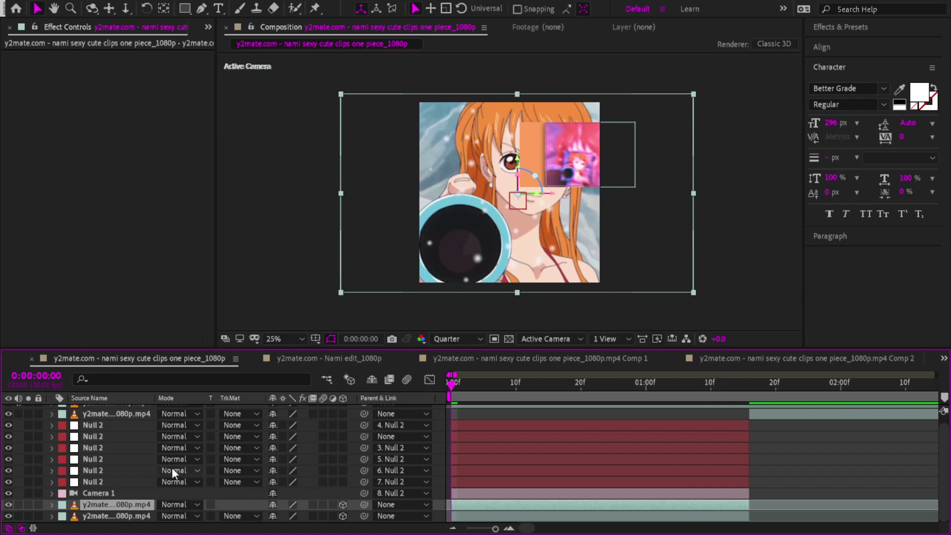
left_click(116, 472)
left_click(117, 478)
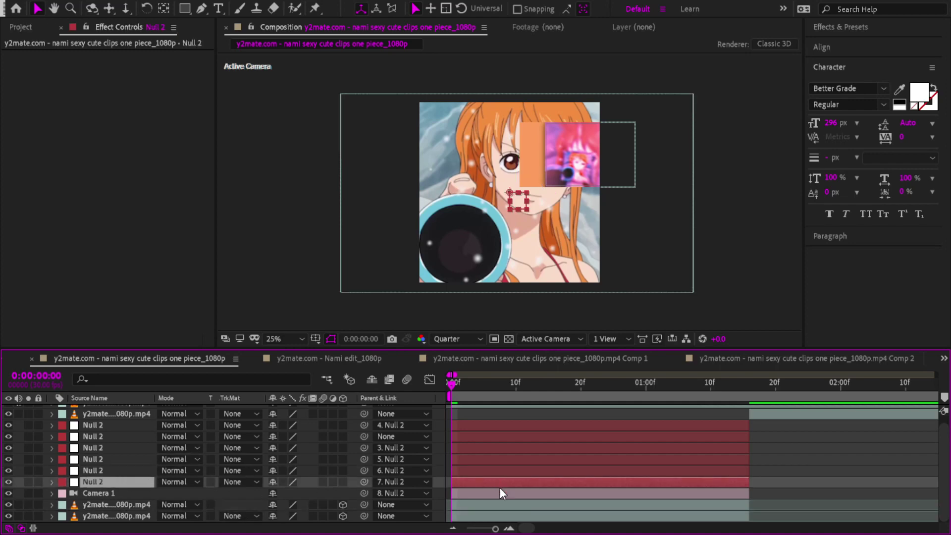
- Set the scale of the lowest clip copy to 200% on all axes
left_click(484, 518)
key("s")
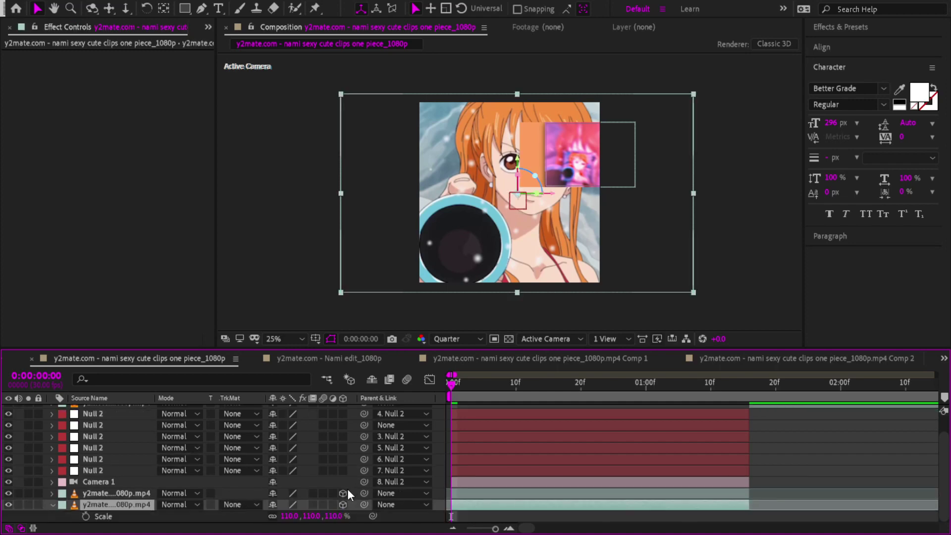
left_click(297, 516)
type("200")
key("Return")
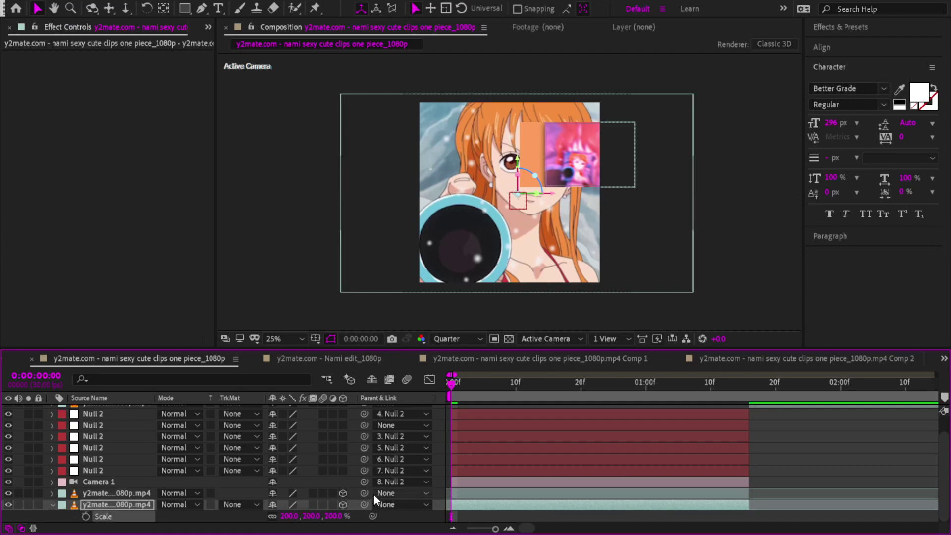
- Rename the enlarged clip copy "background nami" and briefly solo it to check its image
left_click(112, 469)
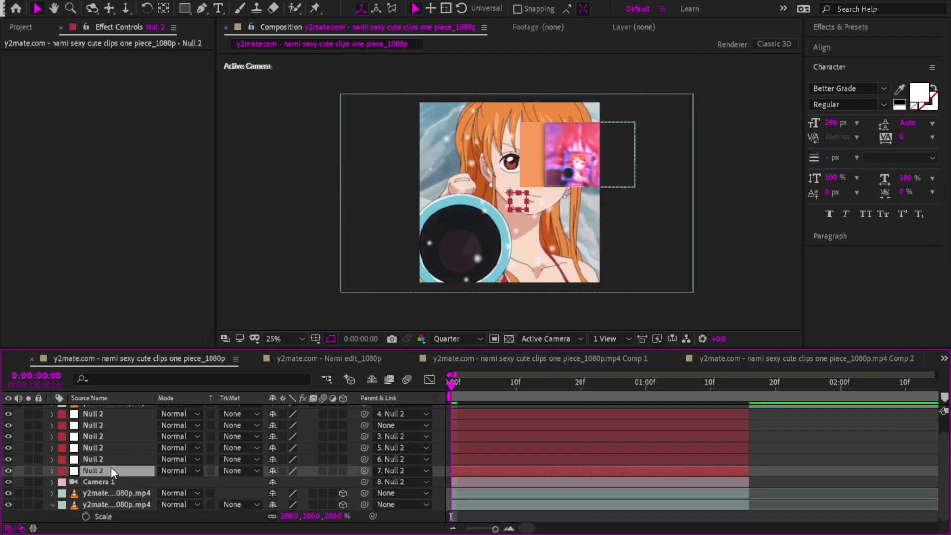
left_click(518, 516)
left_click(139, 506)
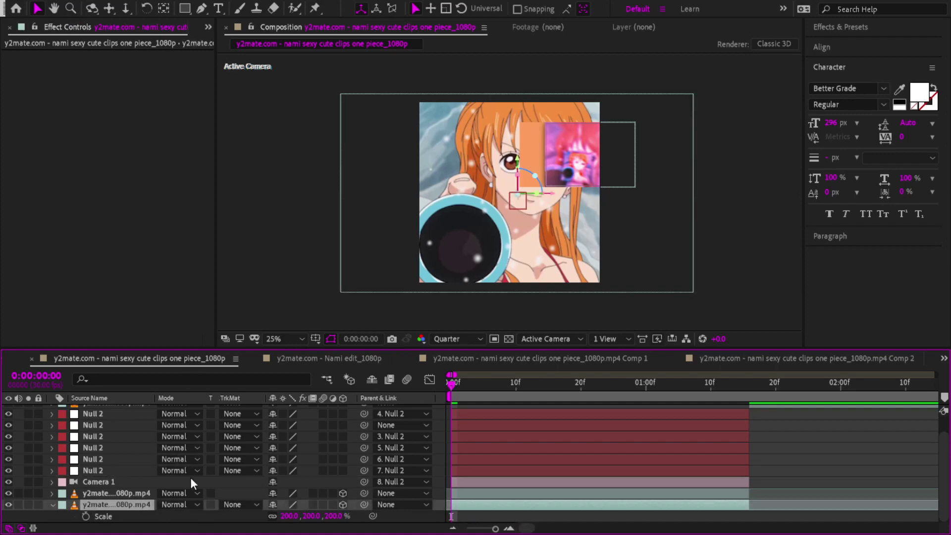
key("Return")
type("backg")
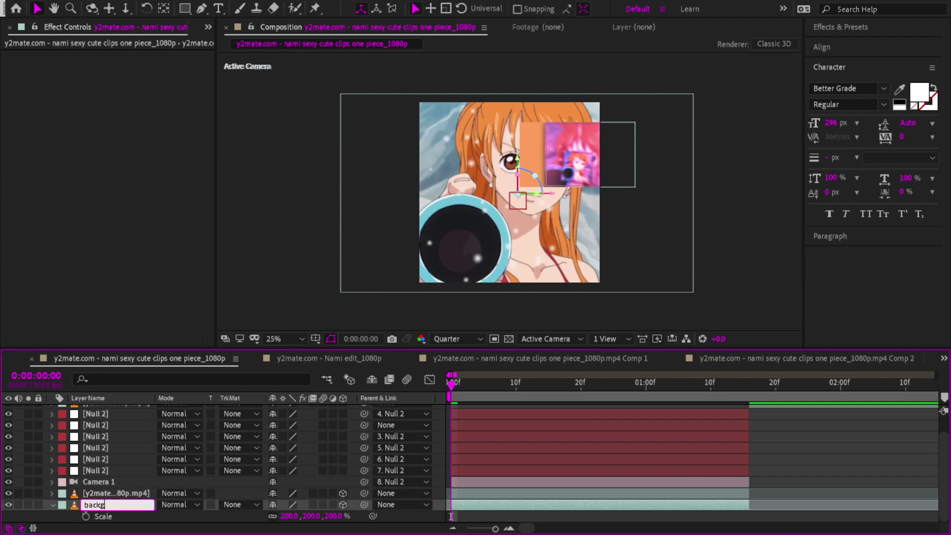
type("round nami")
key("Return")
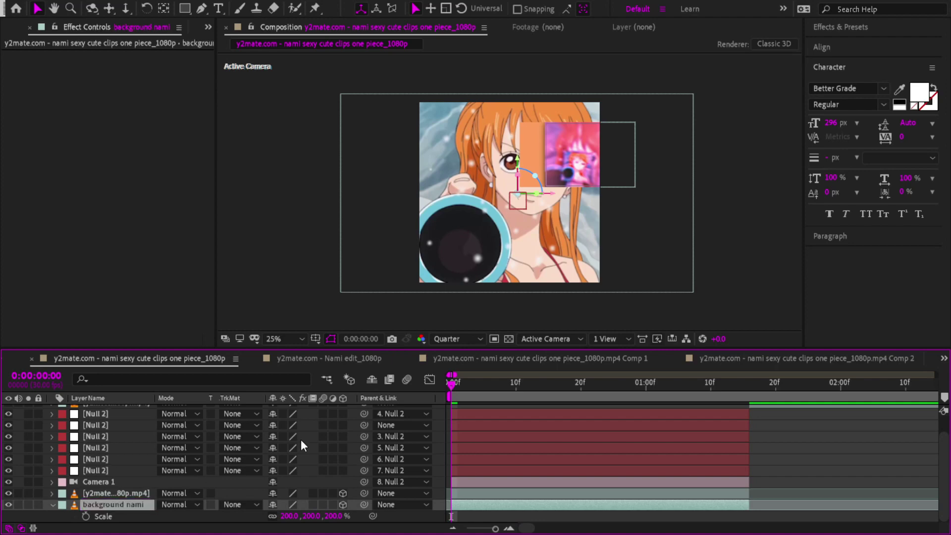
left_click(25, 501)
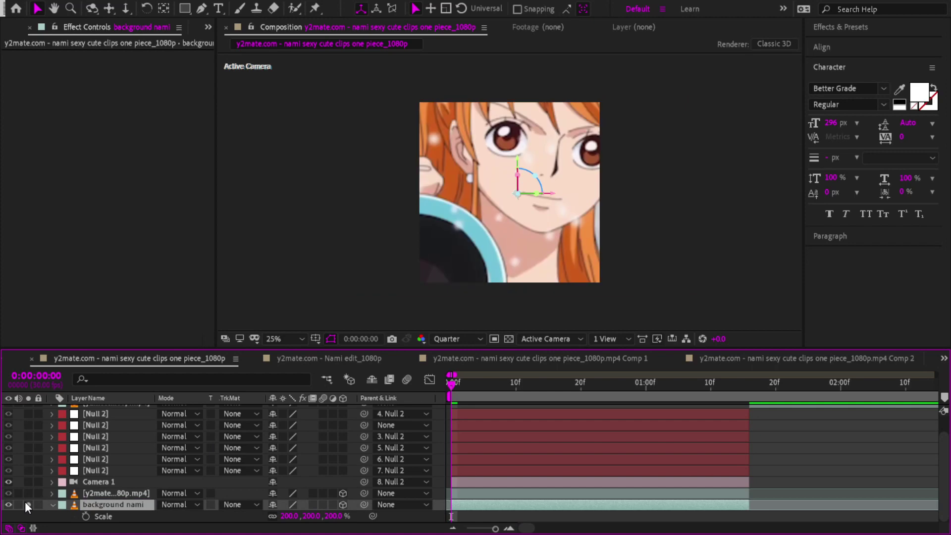
left_click(25, 501)
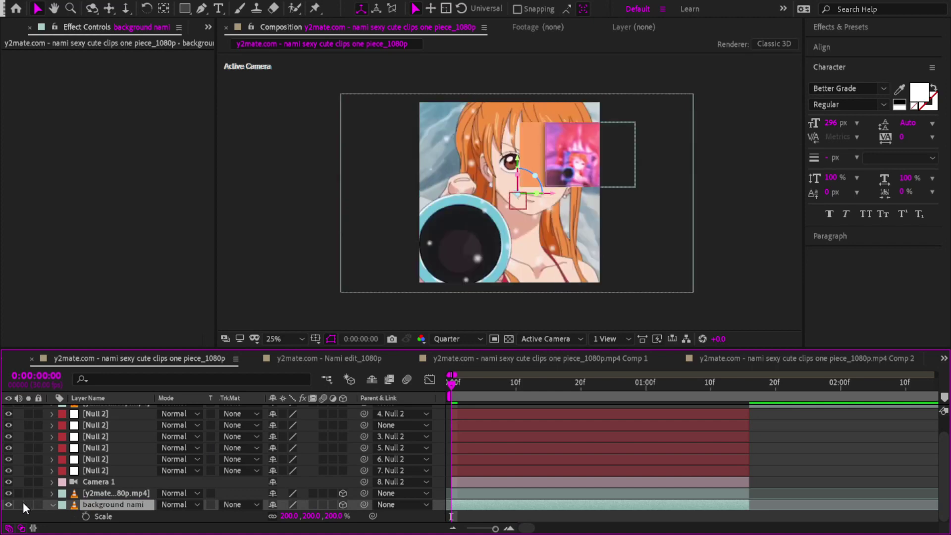
- Paste the S_DropShadow effect onto the video clip layer directly above background nami
left_click(93, 493)
left_click(105, 471)
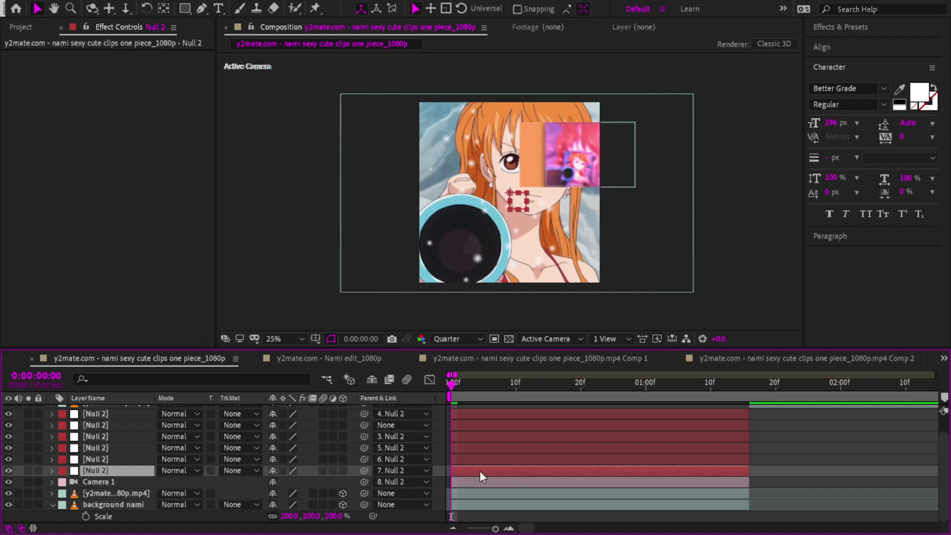
left_click(475, 489)
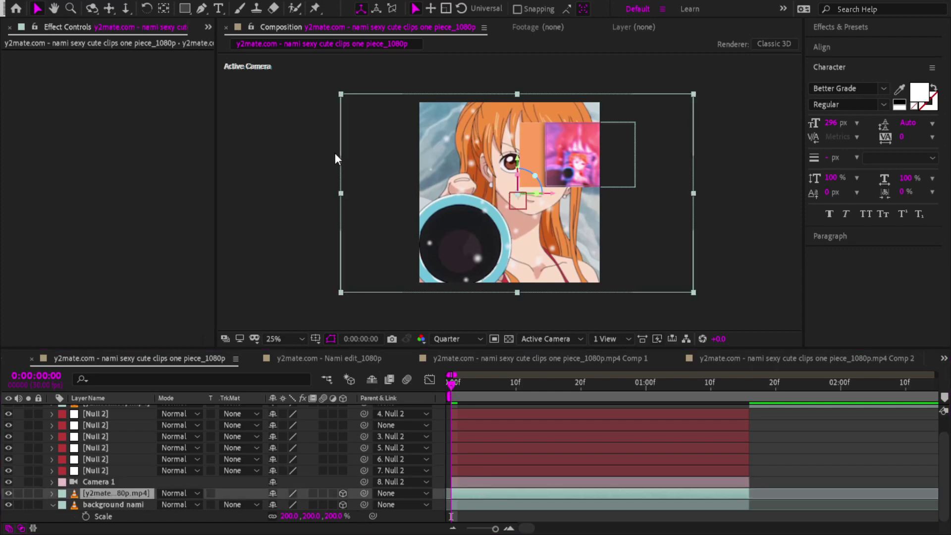
key("ctrl+v")
- Add a position keyframe at 0:00 to the null directly above Camera 1 and make all nulls 3D layers
left_click(123, 472)
key("p")
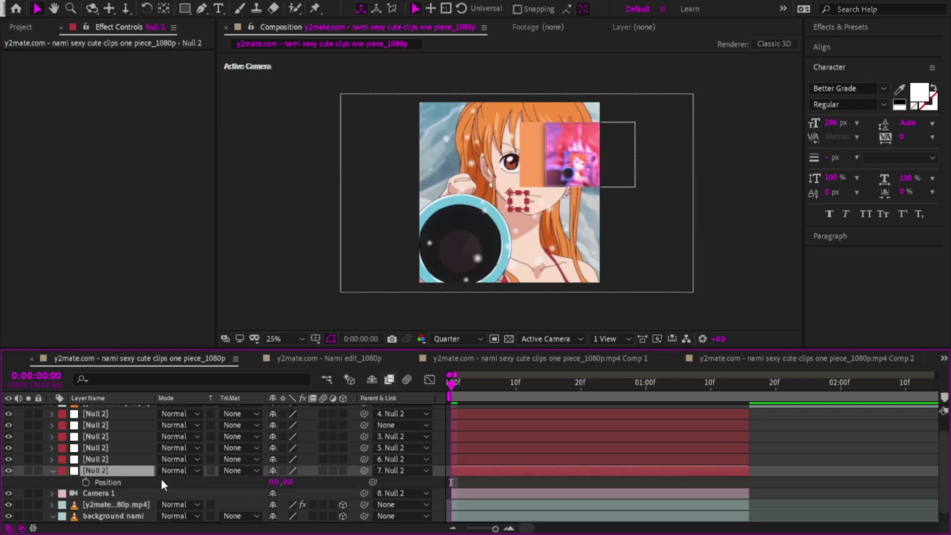
left_click(84, 482)
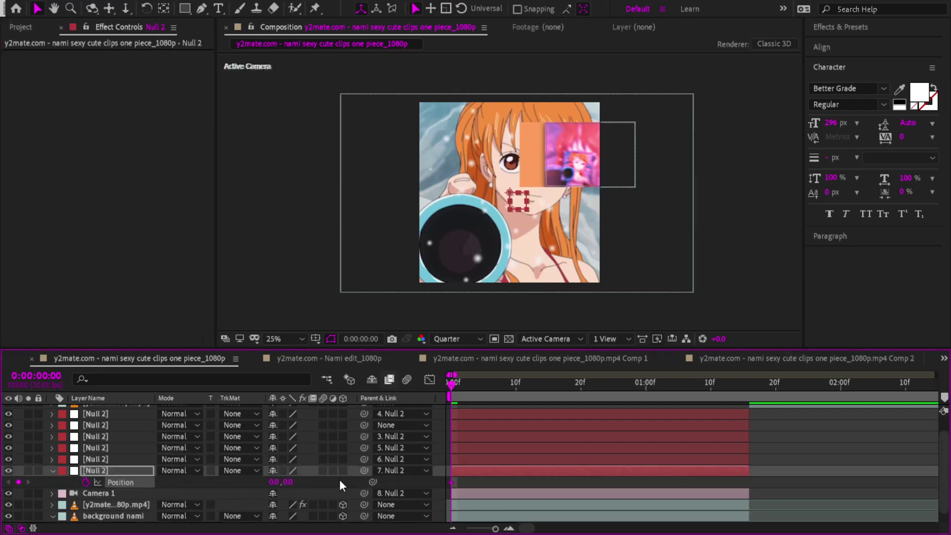
left_click_drag(343, 471, 337, 411)
key("u")
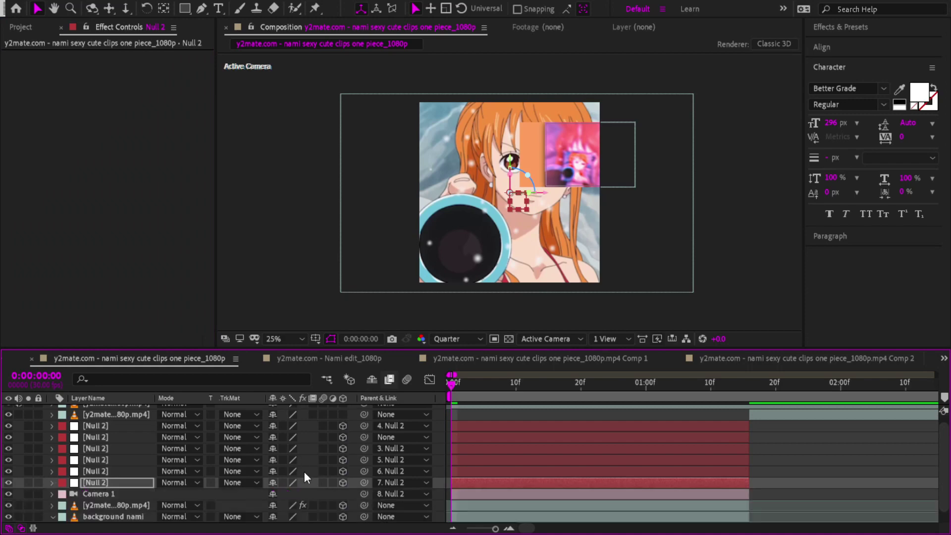
key("u")
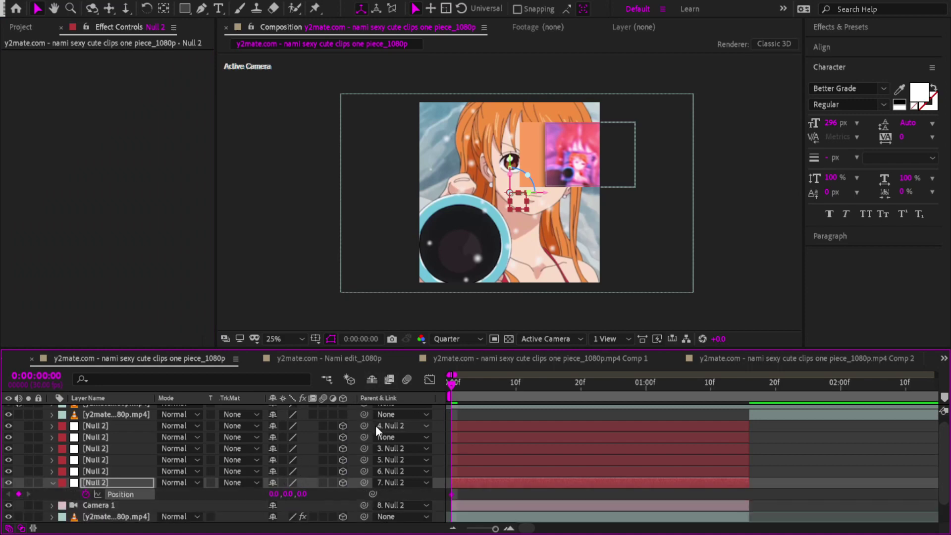
- Set the Z position of the null above Camera 1 to -4000 and inspect the clip against its background
scroll(396, 422, "down", 2)
left_click(301, 470)
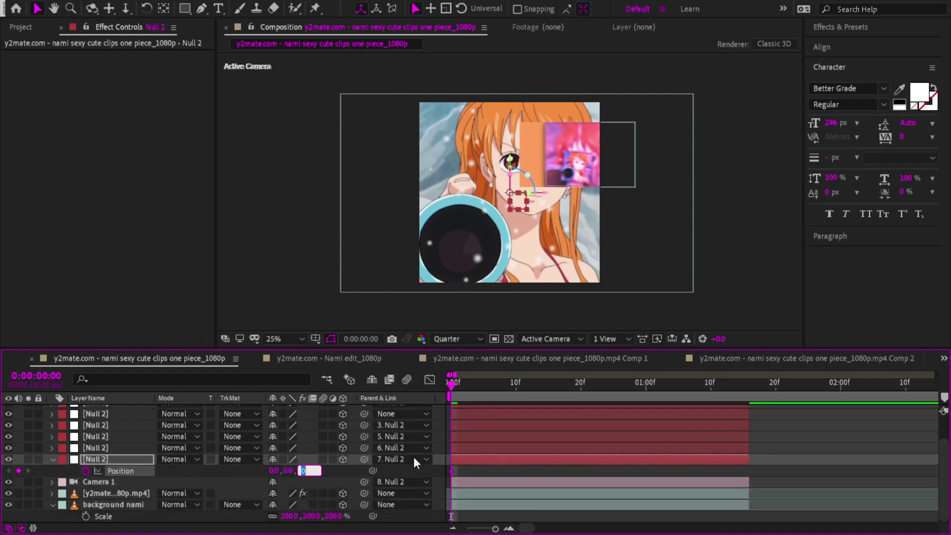
type("-4000")
key("Return")
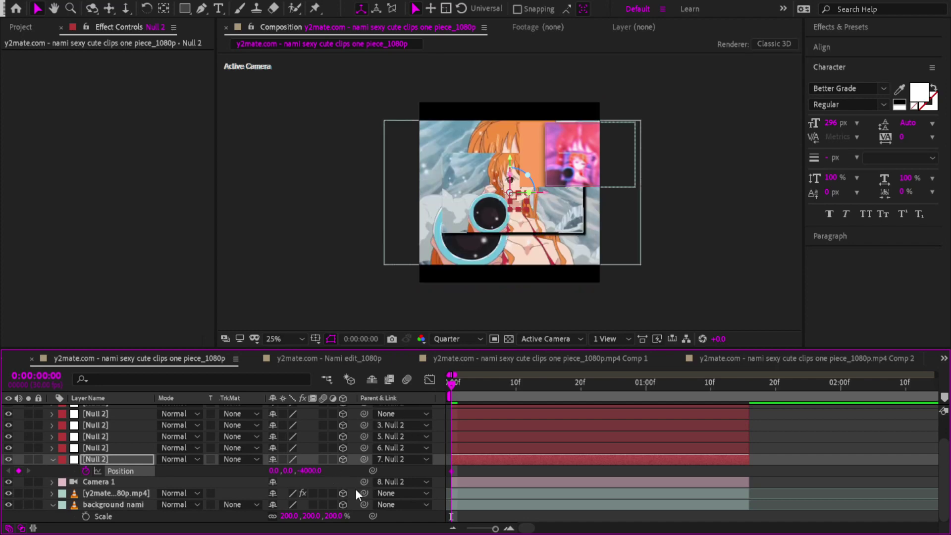
left_click(492, 492)
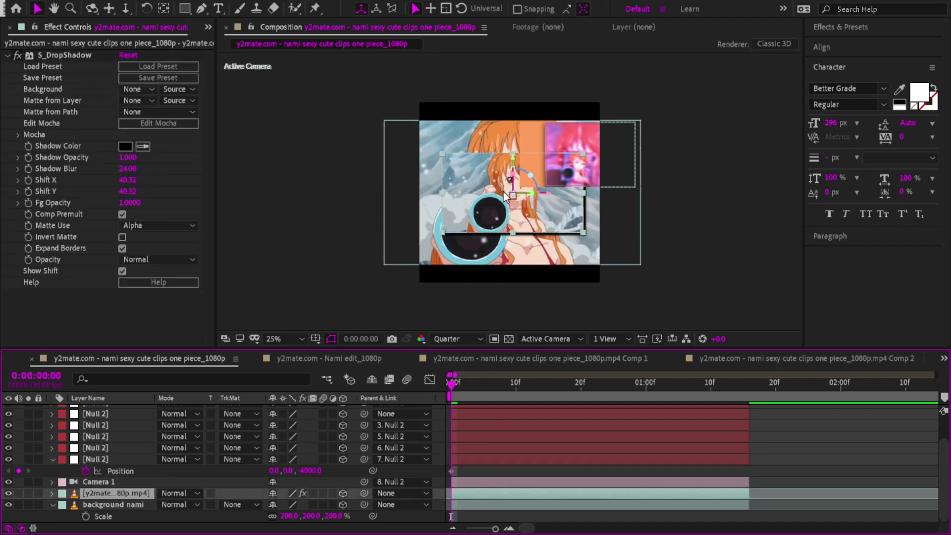
scroll(506, 218, "up", 3)
scroll(506, 218, "down", 3)
- Return the Z position of the null above Camera 1 to 0
left_click(306, 472)
type("0")
key("Return")
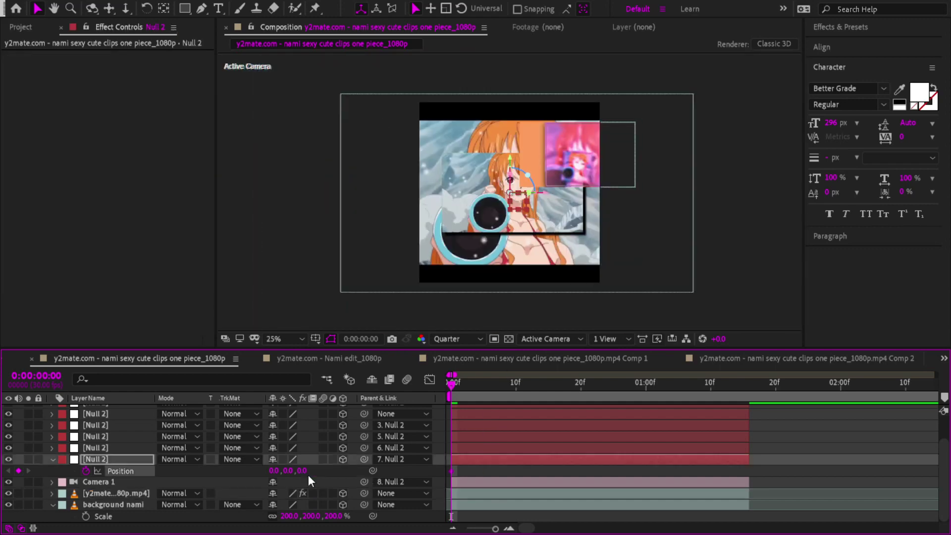
- Draw a rectangular mask around the full visible frame on the null above Camera 1
left_click(184, 8)
left_click_drag(418, 100, 600, 283)
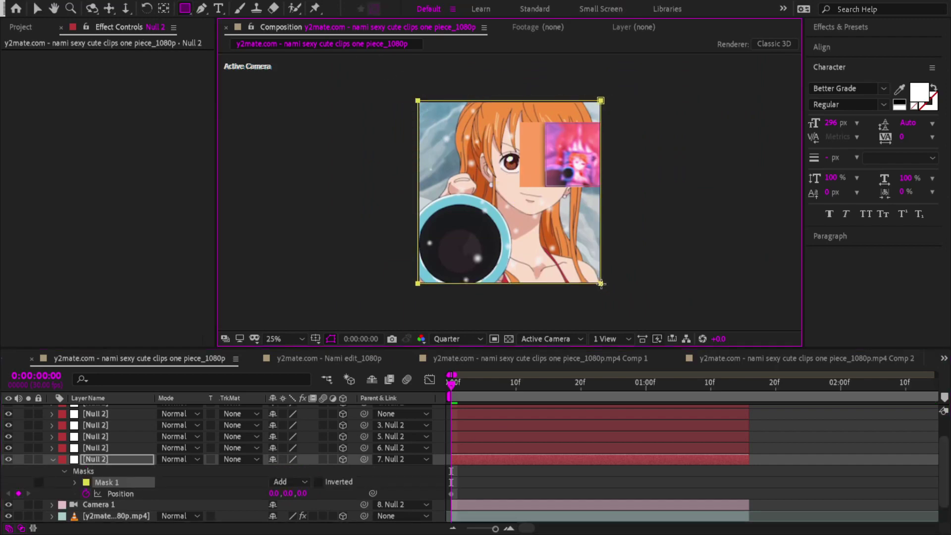
left_click(75, 482)
scroll(183, 488, "down", 1)
left_click(74, 472)
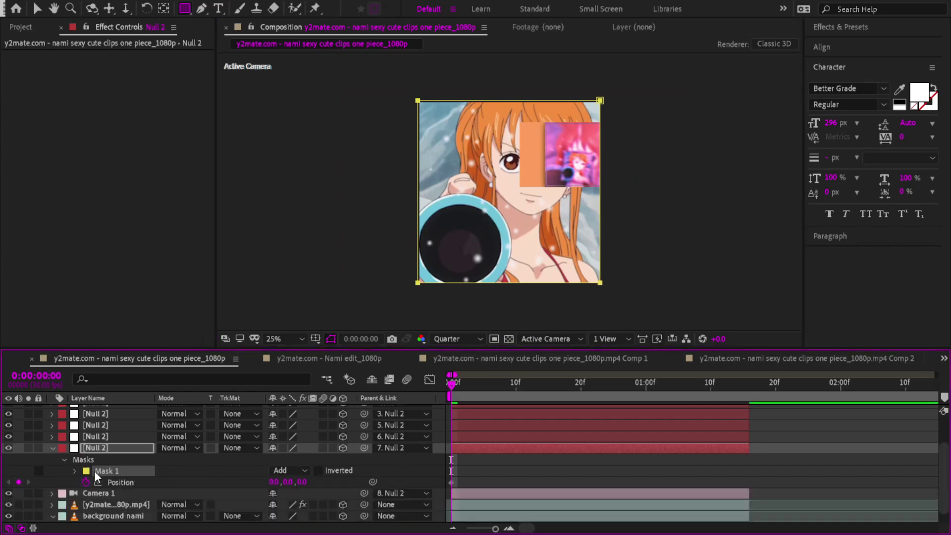
- Set the mask feather of the null's Mask 1 to 10 pixels and collapse the layer's properties
left_click(75, 471)
scroll(223, 485, "down", 3)
mouse_move(298, 437)
left_mouse_down()
mouse_move(307, 437)
mouse_move(293, 438)
left_mouse_up()
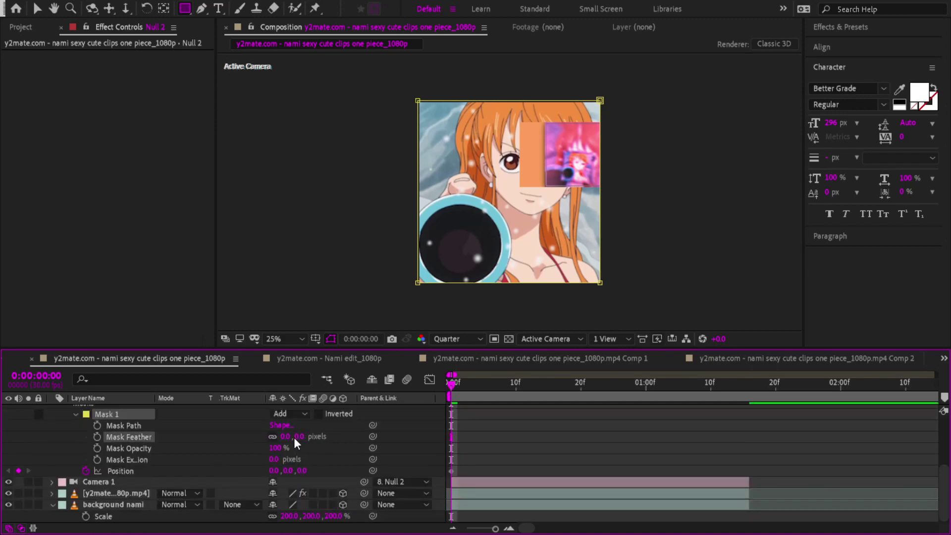
key("c")
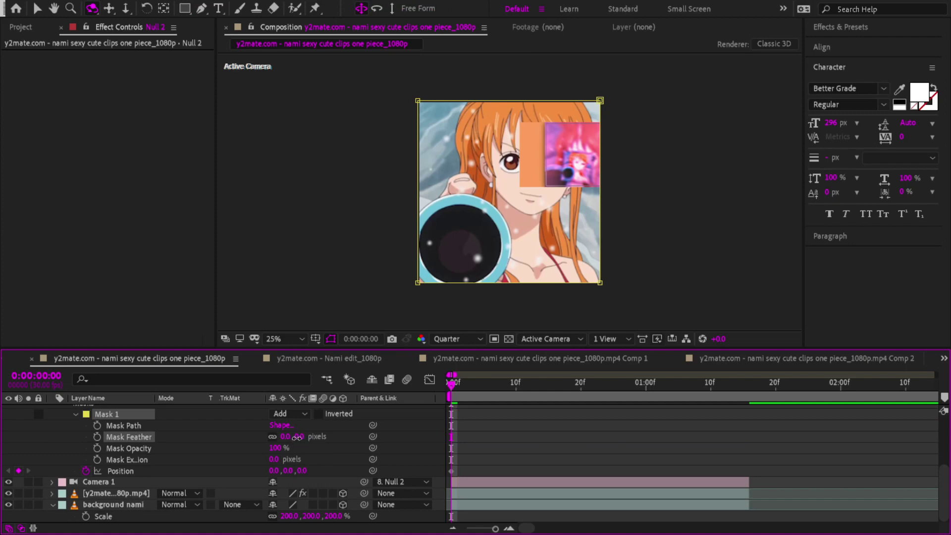
left_click(299, 436)
type("10")
key("Return")
scroll(97, 438, "up", 3)
scroll(119, 499, "down", 3)
scroll(71, 459, "up", 3)
left_click(53, 460)
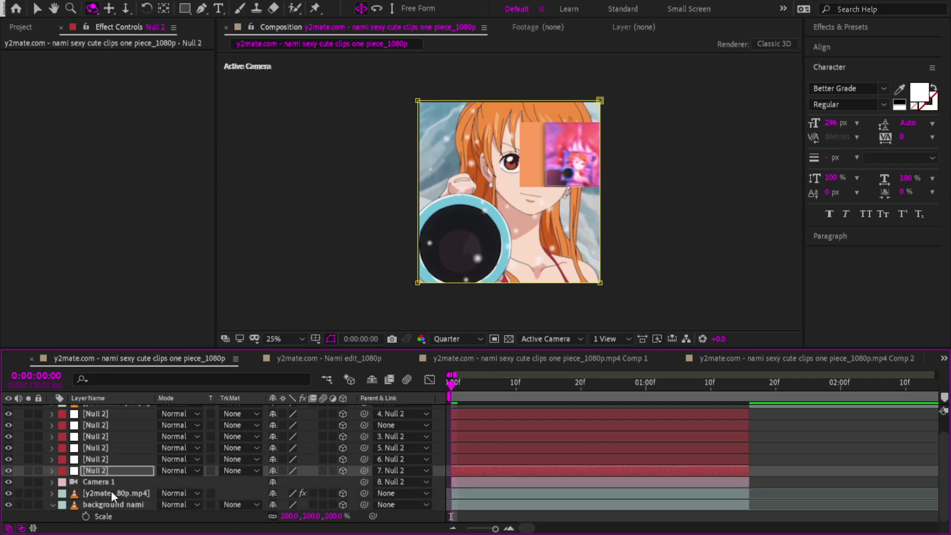
- Set the Z position of the null above Camera 1 to -4000 at the first frame
left_click(130, 468)
key("p")
left_click(300, 483)
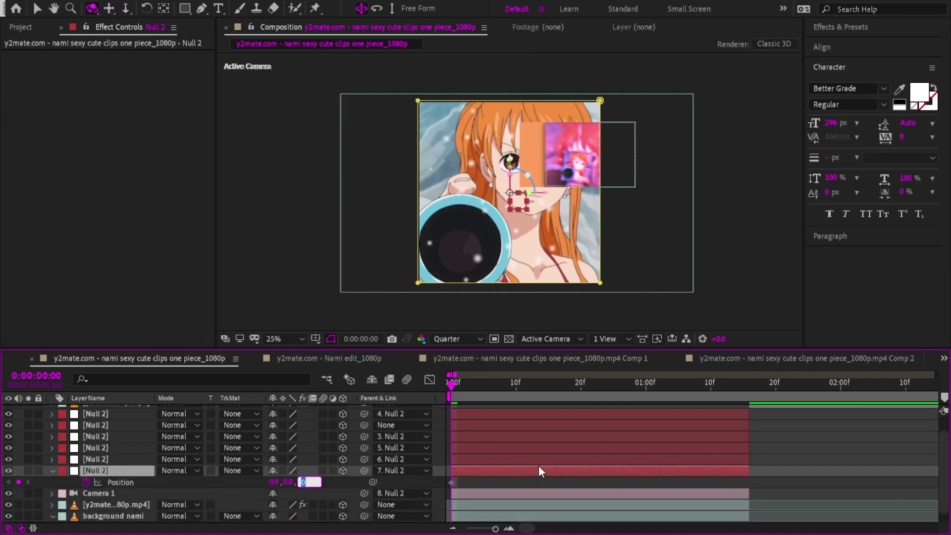
type("-4000")
key("Return")
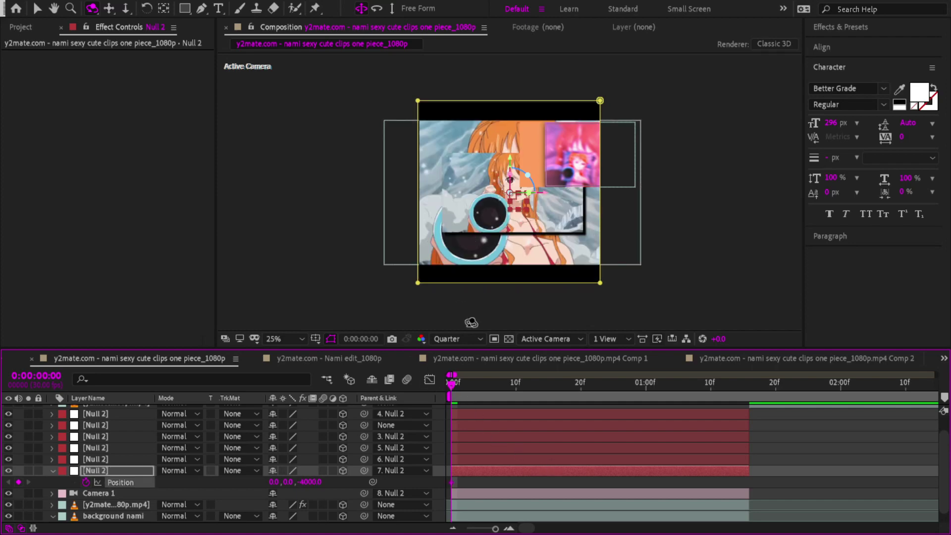
left_click(463, 394)
left_click(467, 504)
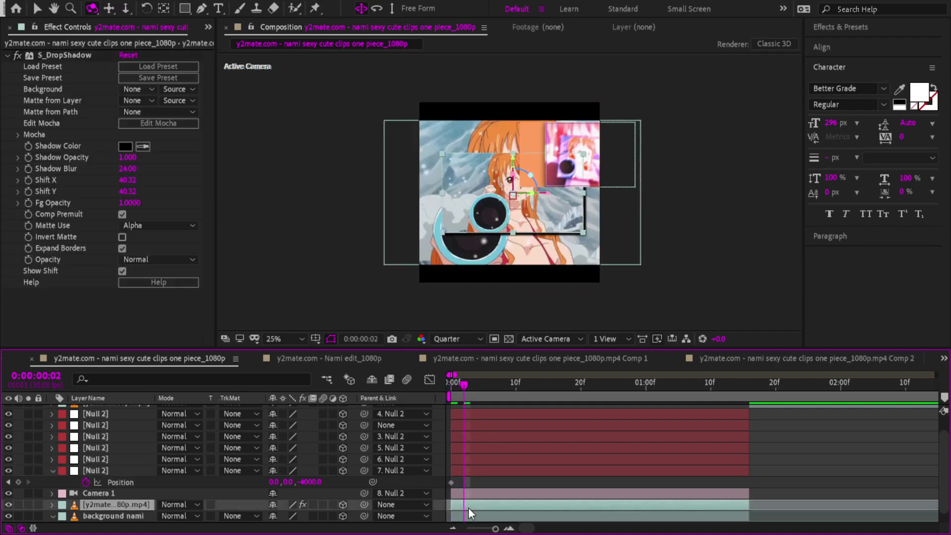
left_click_drag(464, 383, 450, 384)
left_click(450, 470)
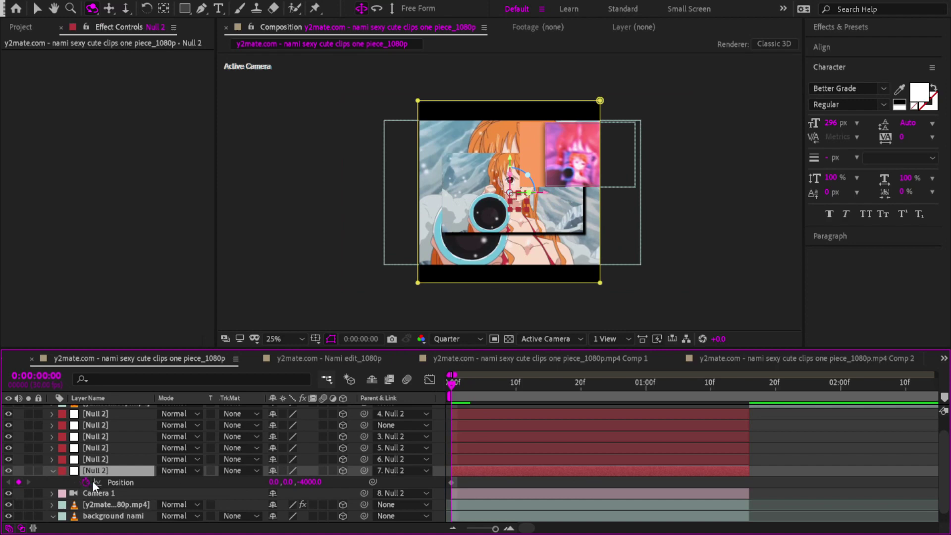
- Remove the mask from the null above Camera 1 and collapse its properties
left_click(52, 471)
left_click(52, 471)
left_click(99, 424)
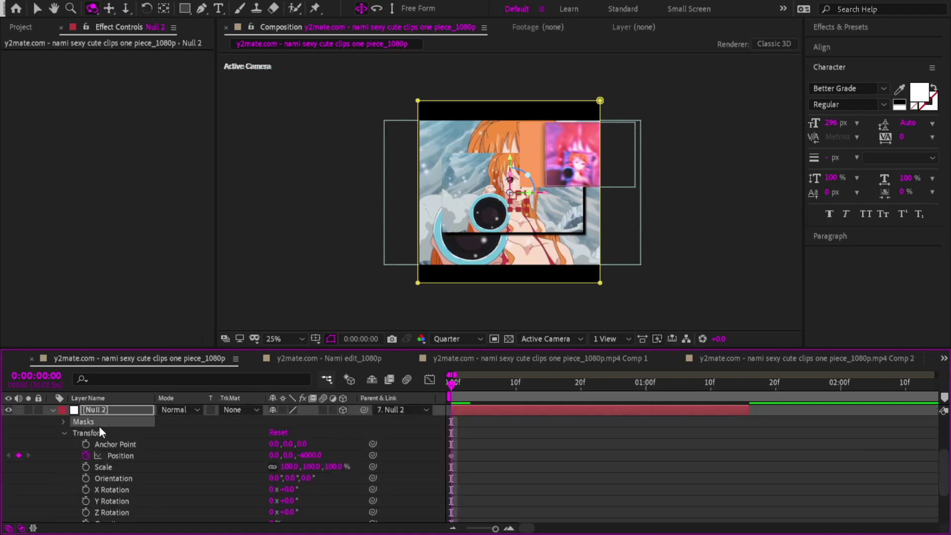
key("Delete")
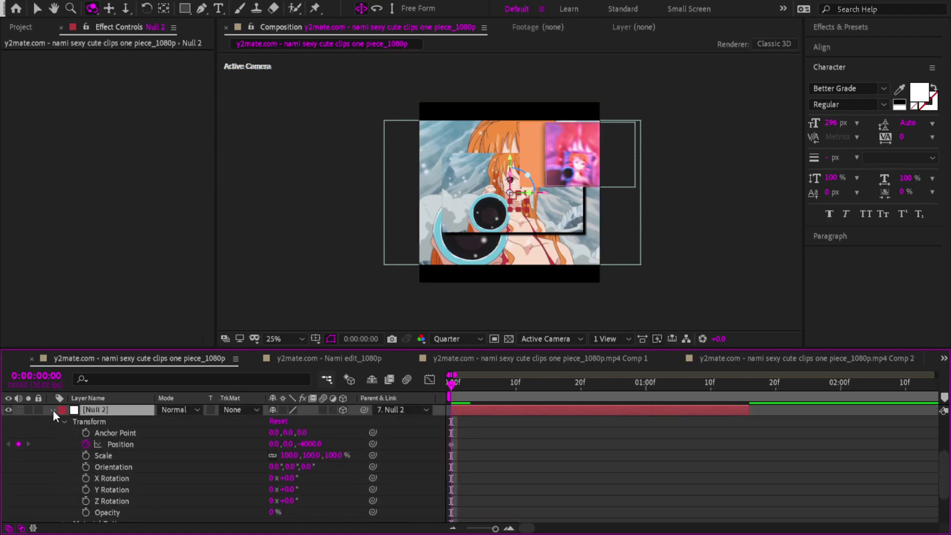
left_click(53, 410)
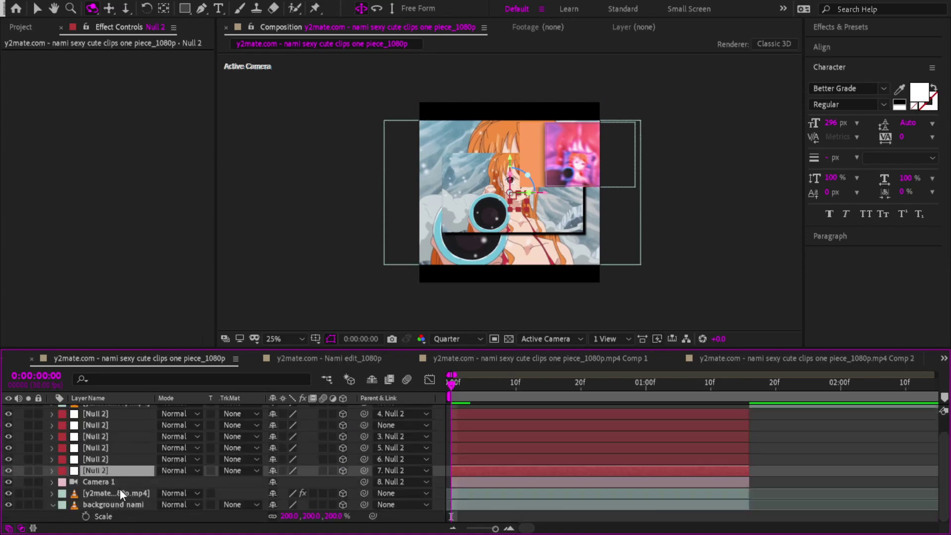
- Paste the removed mask onto the drop-shadowed clip layer below Camera 1
left_click(120, 504)
left_click(124, 493)
key("ctrl+v")
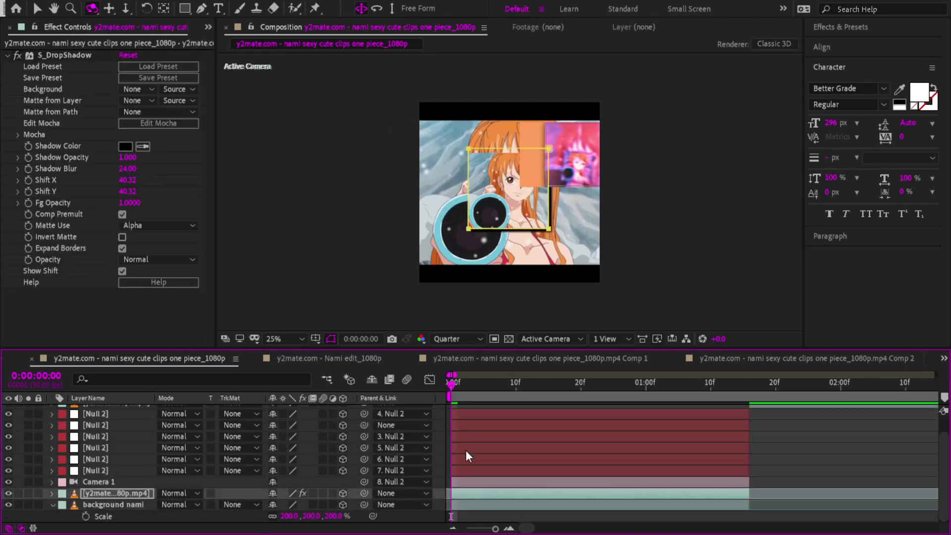
- Keyframe the Z Rotation of the null above Camera 1 at the first frame and set it to -10°
left_click(456, 470)
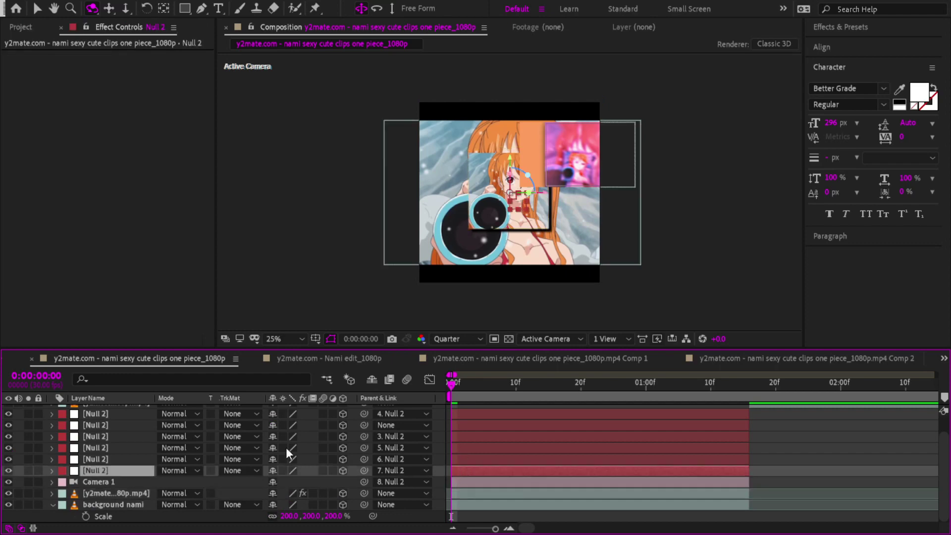
key("p")
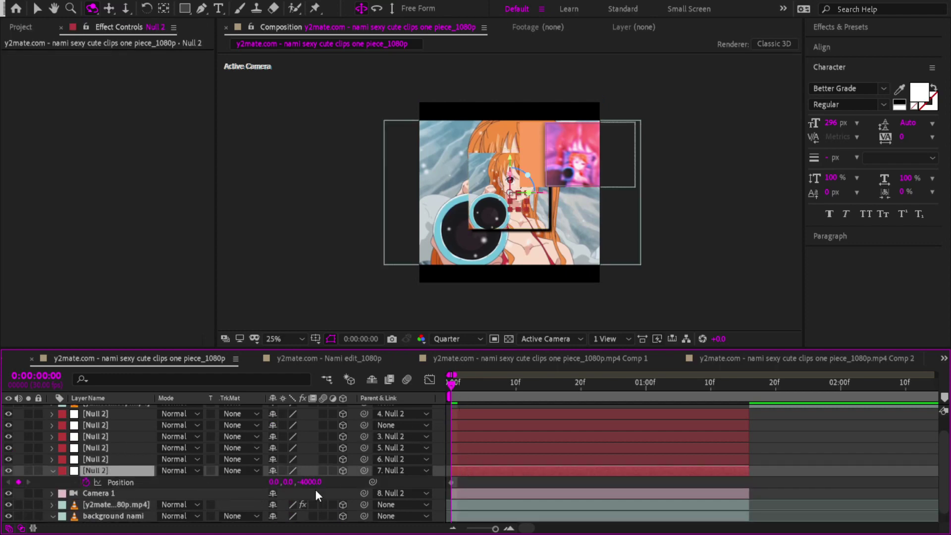
key("shift+r")
scroll(87, 517, "down", 2)
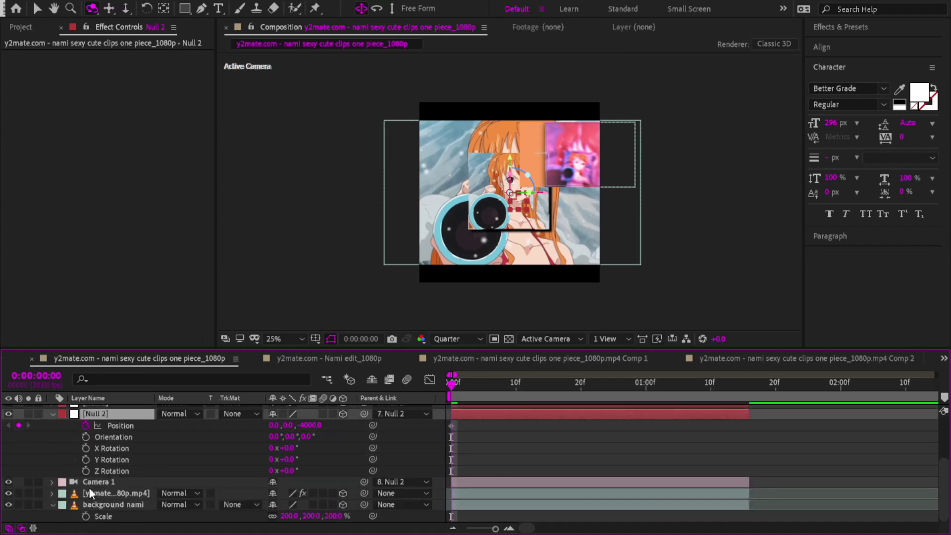
left_click(87, 471)
key("u")
key("u")
left_click_drag(281, 506, 275, 510)
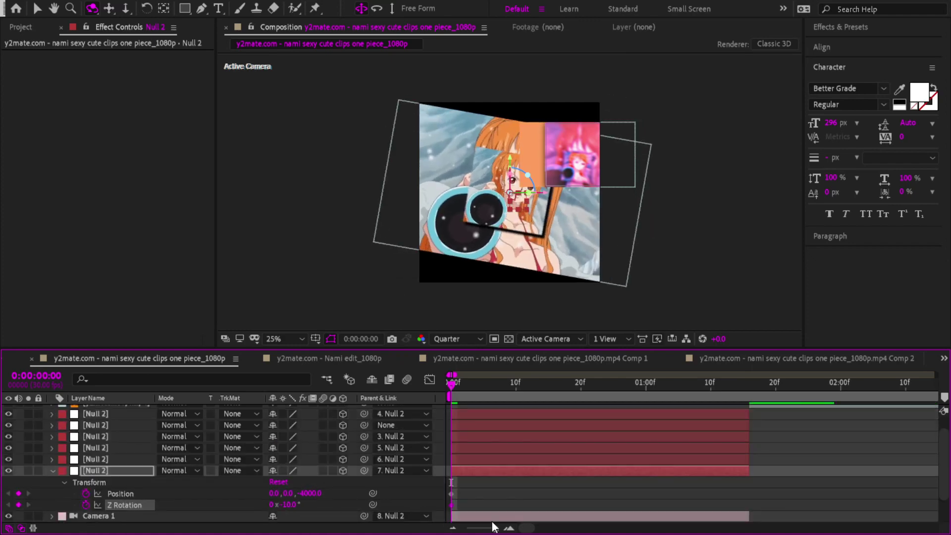
- Scale the background nami layer up to 233%
scroll(495, 514, "down", 2)
left_click(462, 508)
key("u")
key("s")
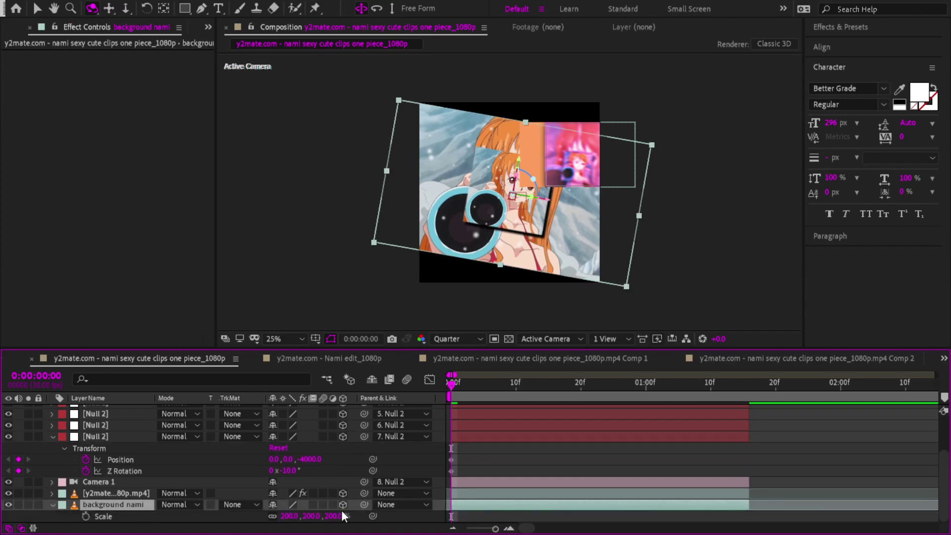
left_click_drag(293, 515, 309, 515)
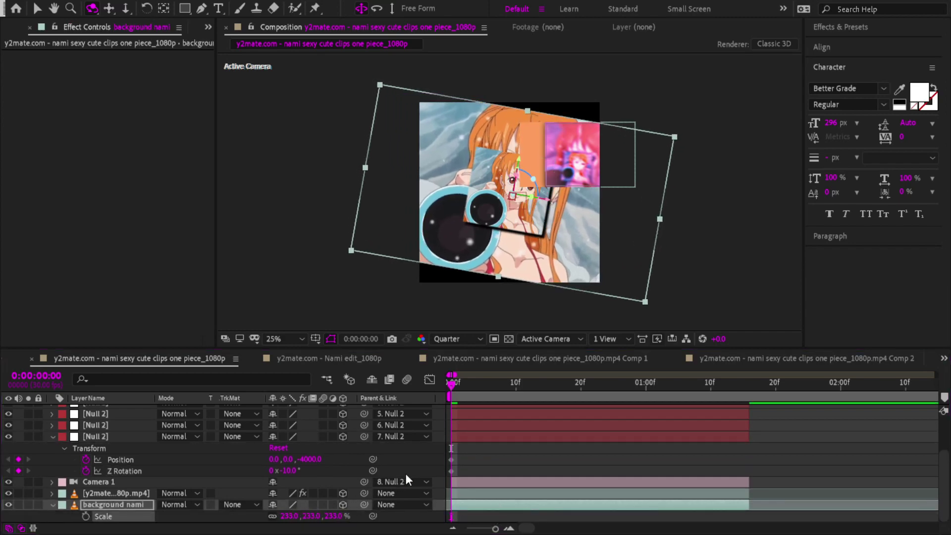
- Apply Motion Tile to the background nami layer with output width 340, output height 370 and Mirror Edges on
key("ctrl+alt+shift+e")
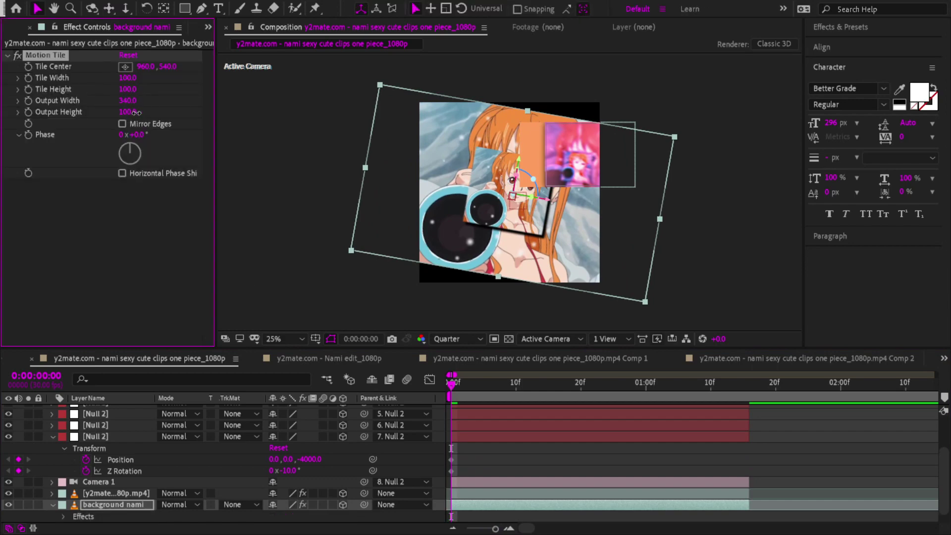
left_click_drag(136, 112, 149, 113)
left_click(124, 124)
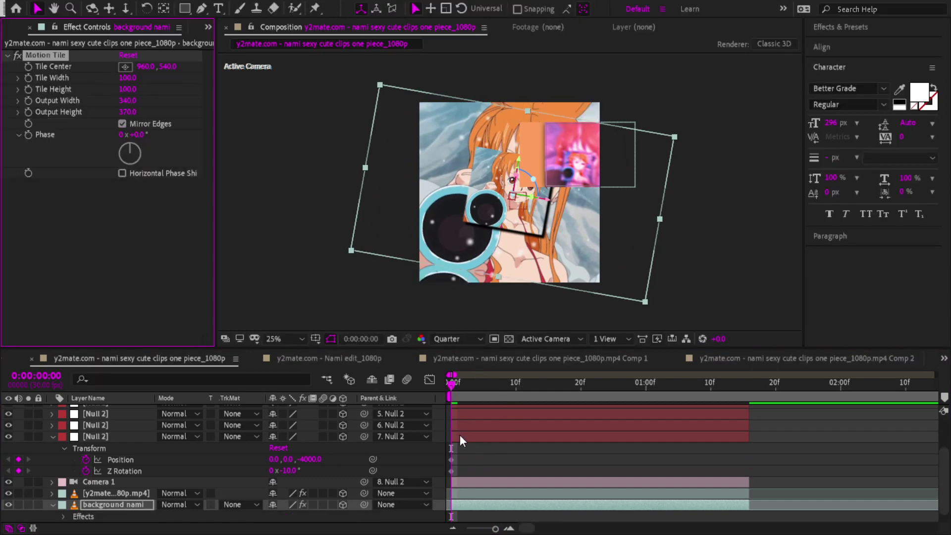
- At 0:00:00:12, set the Z position and Z Rotation of the null above Camera 1 to 0
left_click_drag(484, 386, 529, 393)
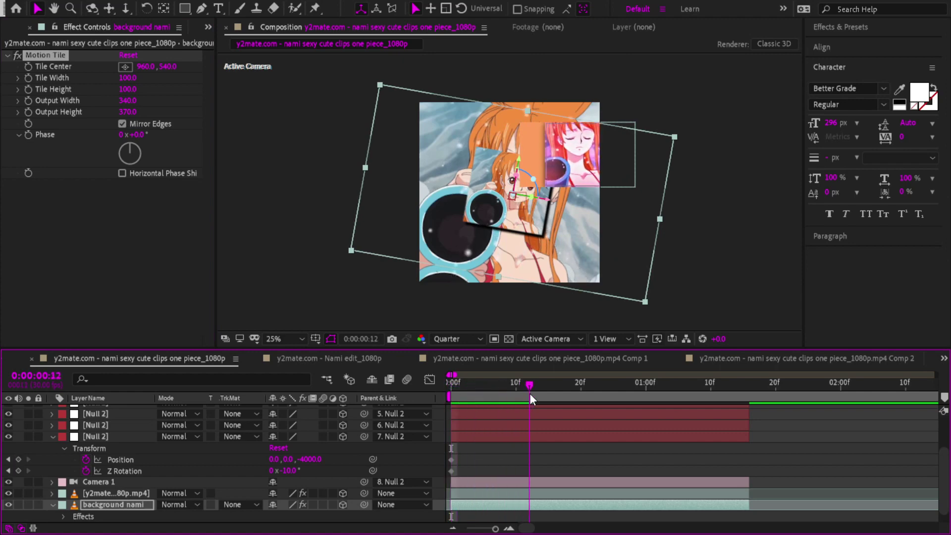
left_click(327, 450)
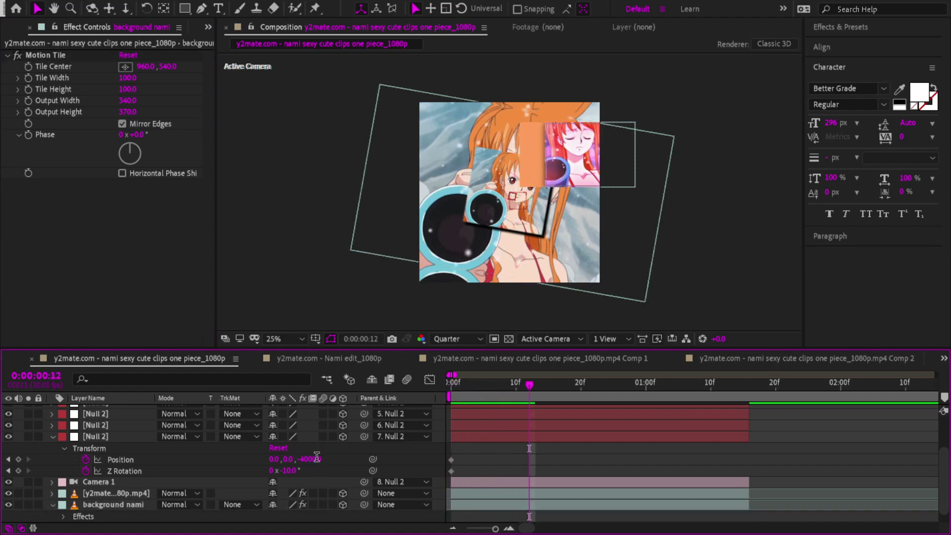
left_click(309, 459)
type("0")
key("Return")
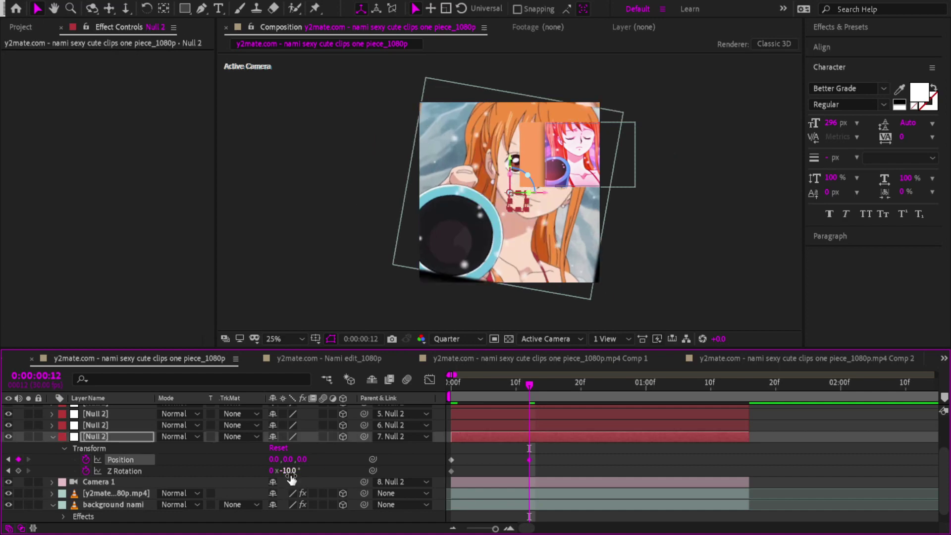
left_click(289, 471)
type("0")
key("Return")
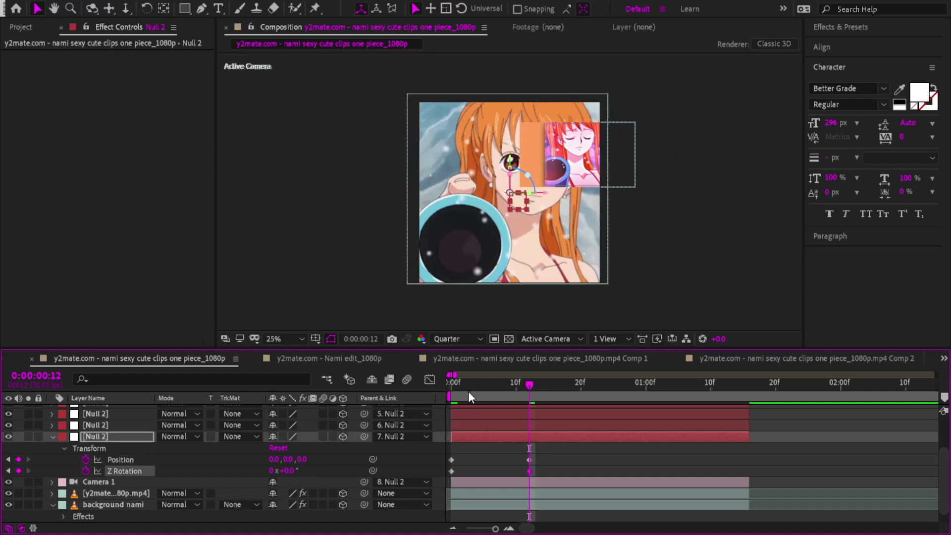
- Adjust the null's end position to 0, 56, 309 and preview the camera move
left_click_drag(468, 391, 527, 391)
left_click_drag(289, 459, 518, 452)
left_click_drag(518, 389, 377, 395)
key("space")
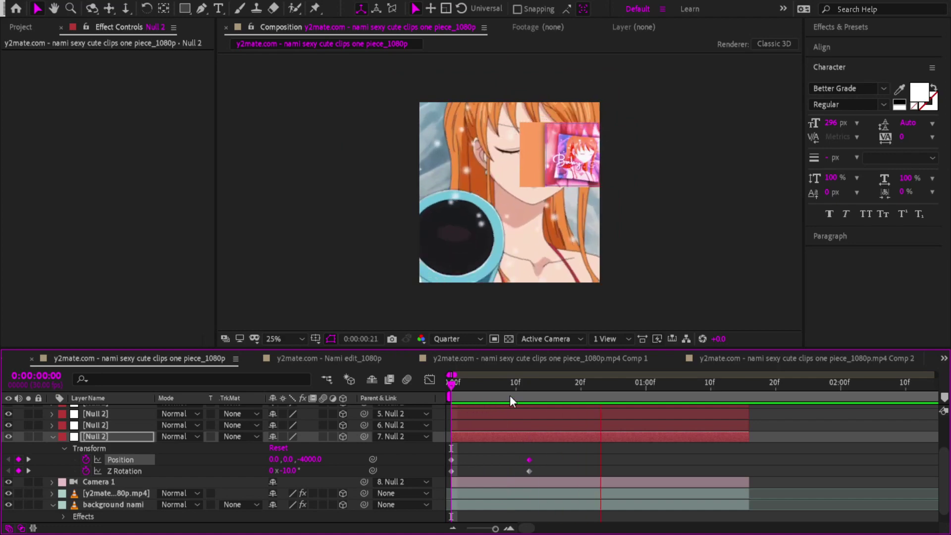
- Move the null's end keyframes to 0:00:00:17 and set its Z position there to 412
left_click(525, 394)
left_click_drag(527, 393, 561, 393)
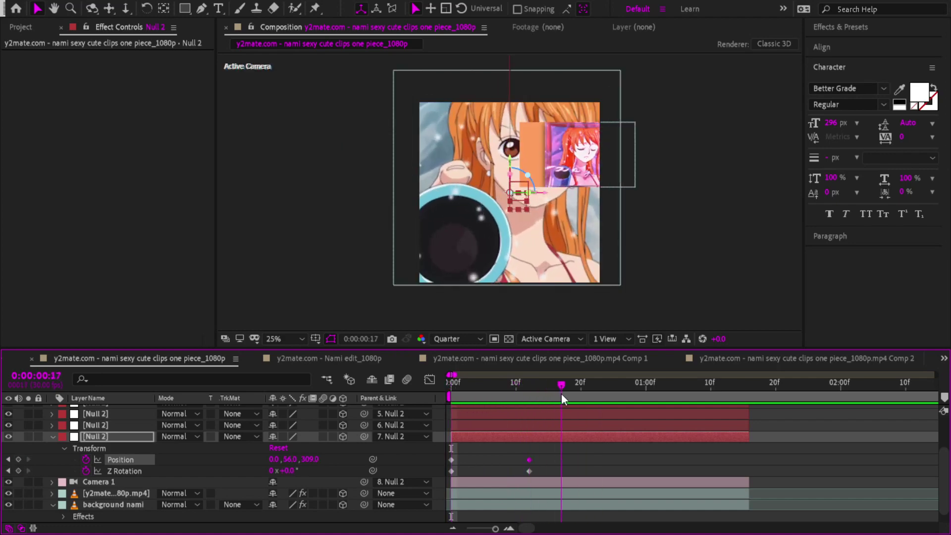
left_click_drag(534, 455, 563, 457)
left_click(490, 466)
left_click_drag(309, 459, 379, 456)
- Apply Easy Ease to all Position and Z Rotation keyframes of the null above Camera 1
left_click(429, 380)
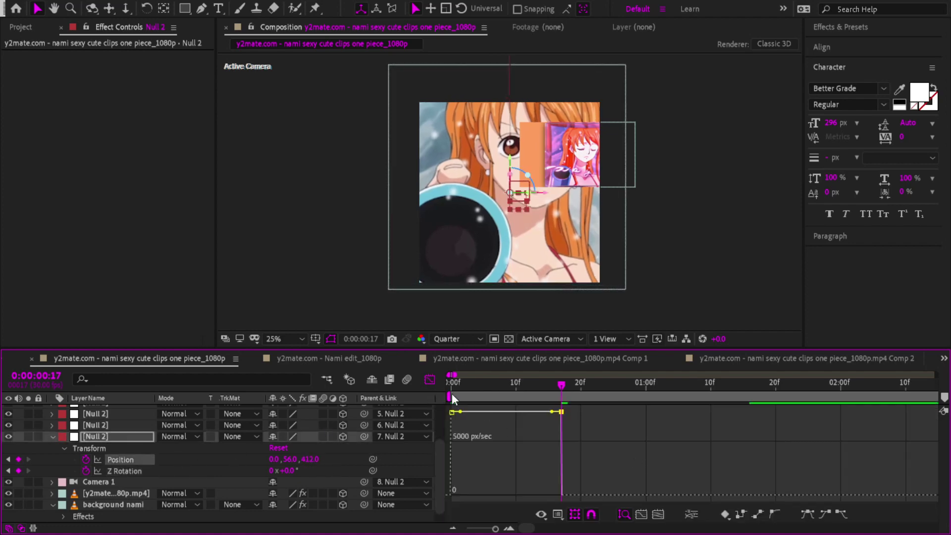
left_click(429, 380)
left_click(575, 448)
left_click_drag(582, 456, 434, 471)
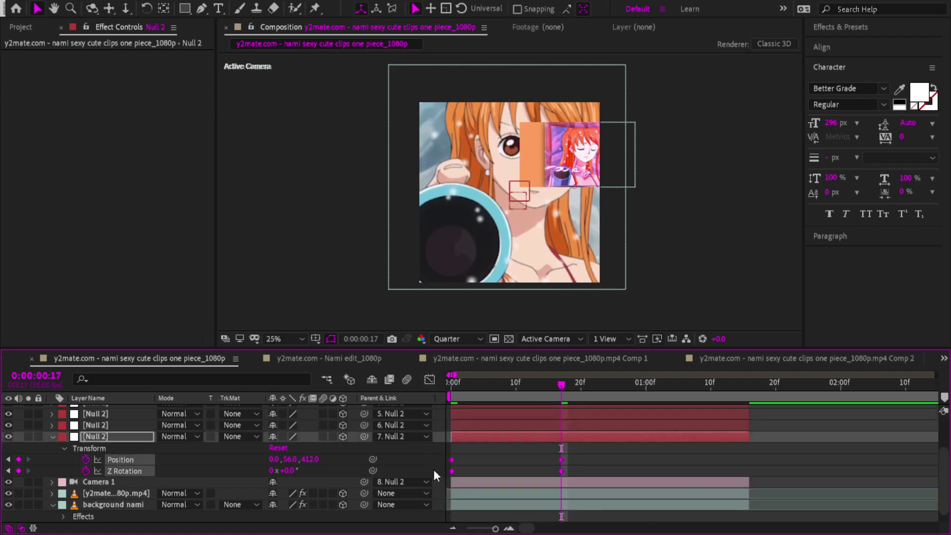
key("F9")
left_click(363, 447)
left_click(118, 457)
- Reshape the speed graphs of the null's Position and Z Rotation to a fast start with a long ease-out, and preview the move
left_click(429, 380)
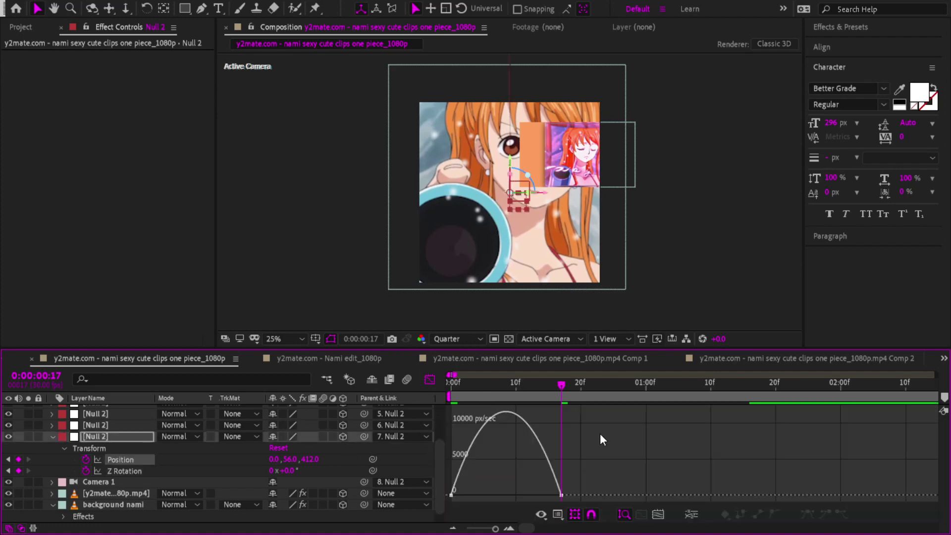
left_click_drag(600, 434, 506, 495)
left_click(143, 470)
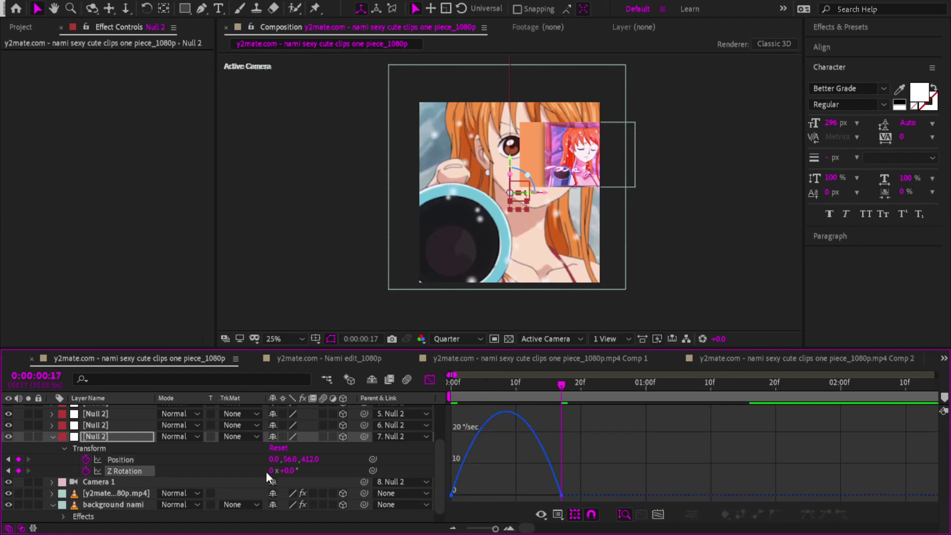
left_click(451, 384)
key("space")
key("space")
left_click_drag(580, 468, 506, 494)
left_click(450, 385)
key("space")
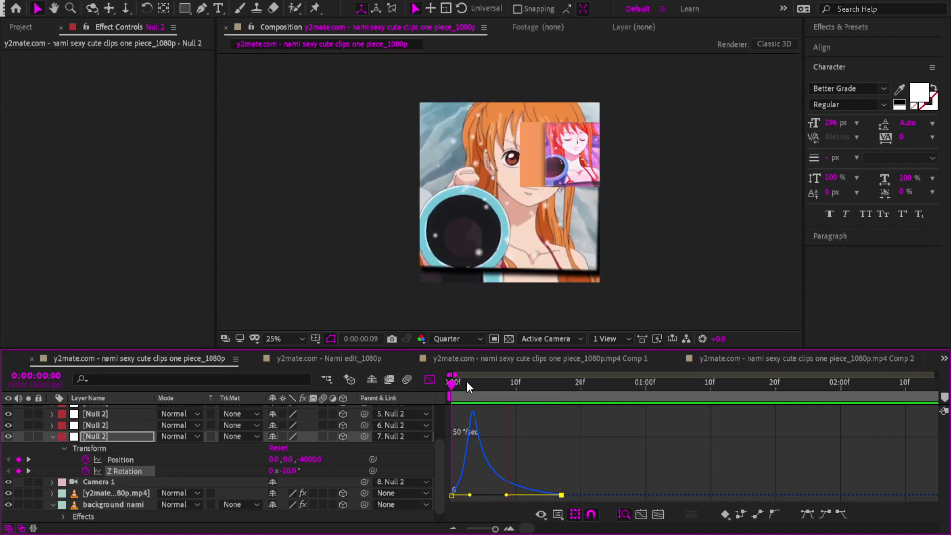
- Add Position and Z Rotation keyframes to the second null above Camera 1 and place them at about frame 13
left_click_drag(495, 388, 559, 397)
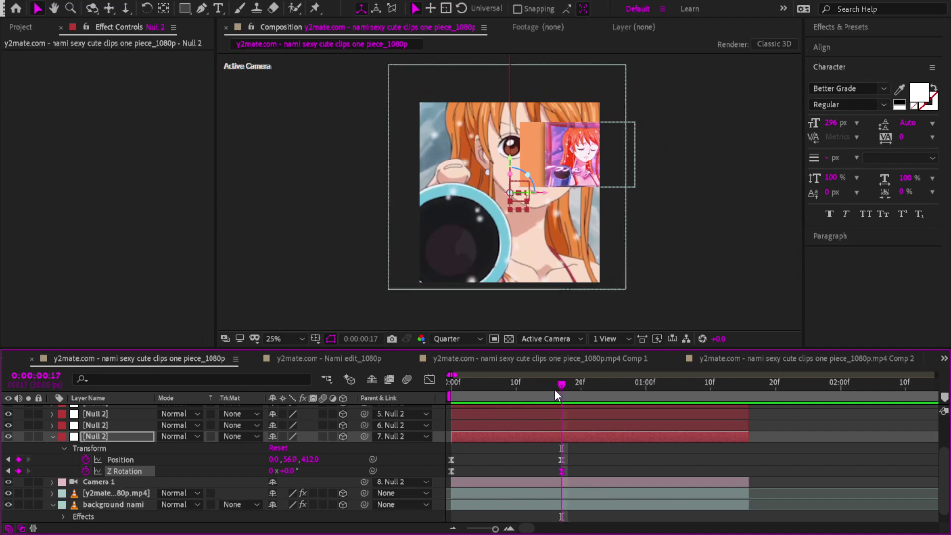
left_click(552, 390)
left_click(559, 424)
key("p")
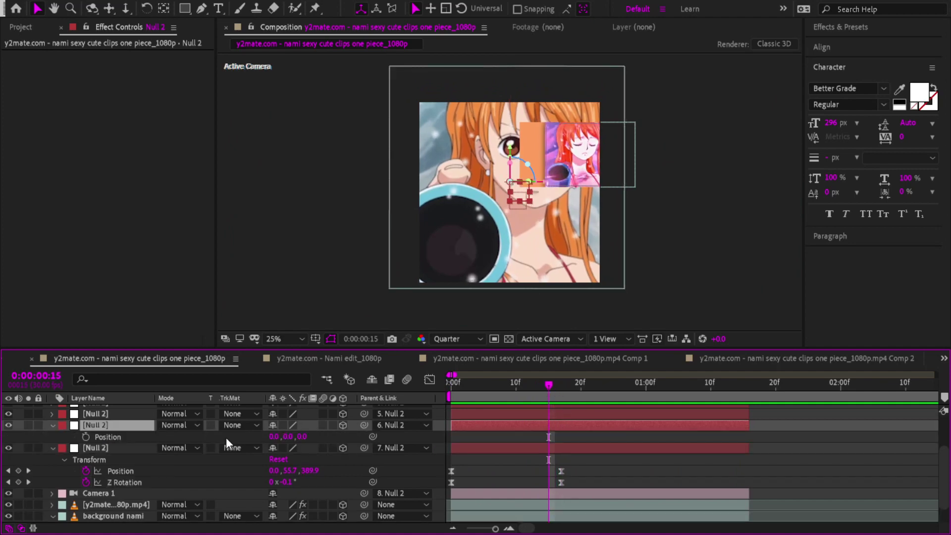
left_click(86, 436)
key("shift+r")
left_click(87, 480)
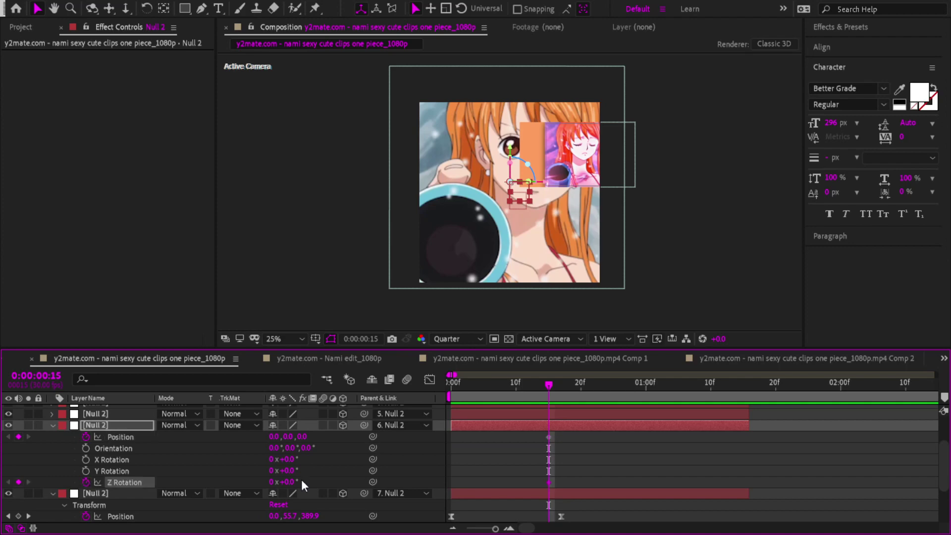
key("u")
left_click_drag(543, 385, 530, 385)
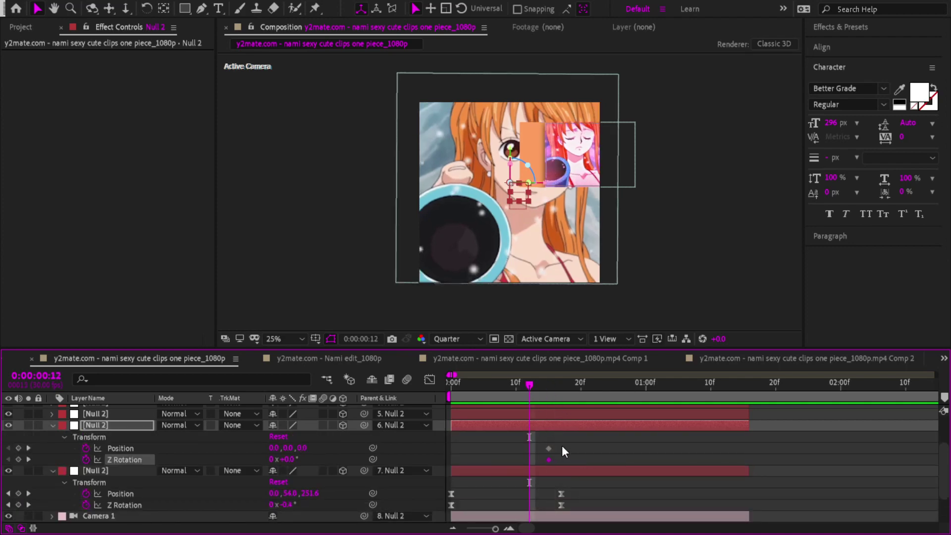
left_click_drag(562, 445, 542, 463)
- At 0:00:00:25, set the second null's Z position to -2000, adjust its Z Rotation, and preview the animation from the start
left_click_drag(529, 399, 613, 400)
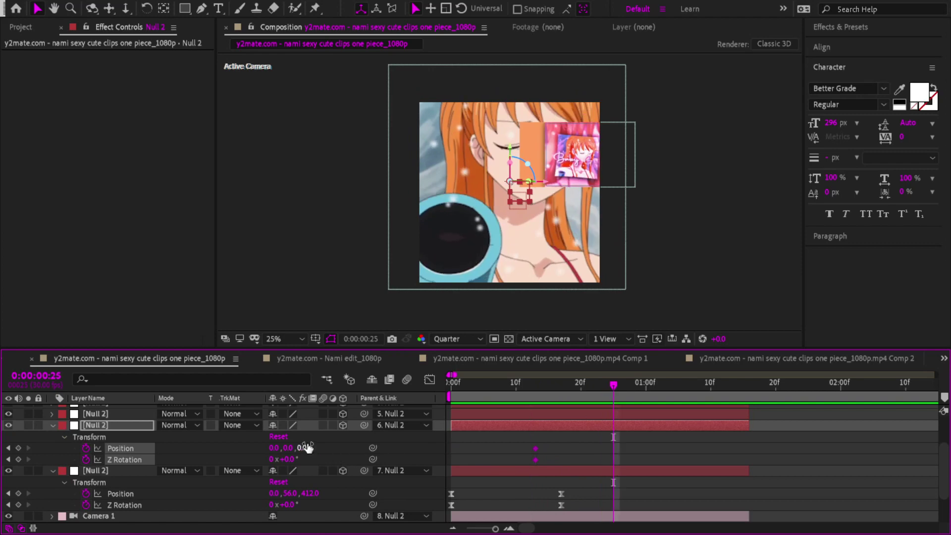
type("-2000")
key("Return")
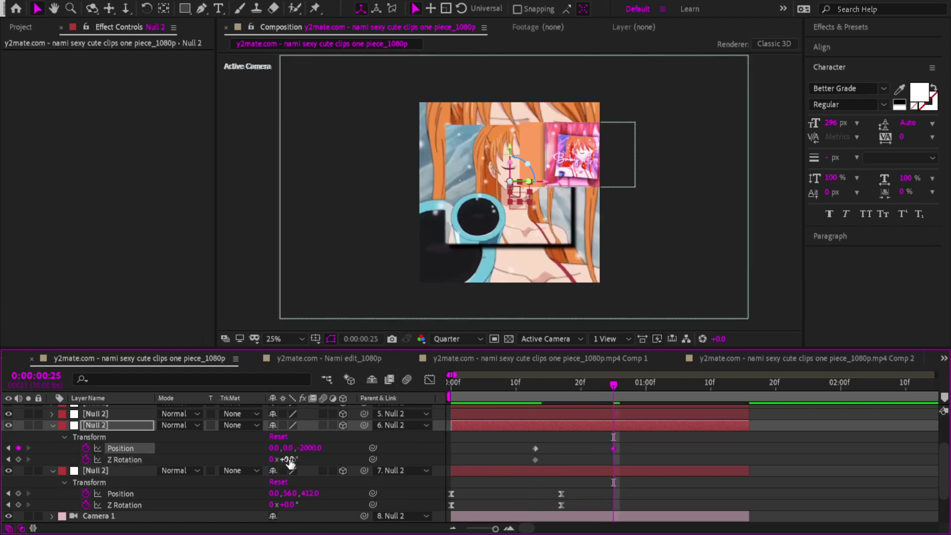
mouse_move(289, 460)
left_mouse_down()
mouse_move(297, 459)
mouse_move(285, 460)
left_mouse_up()
left_click_drag(539, 384, 399, 398)
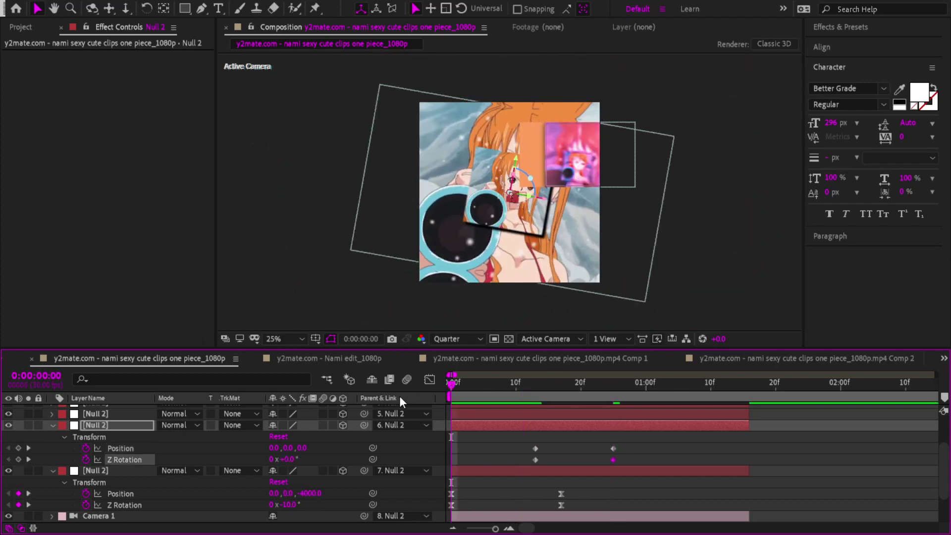
key("space")
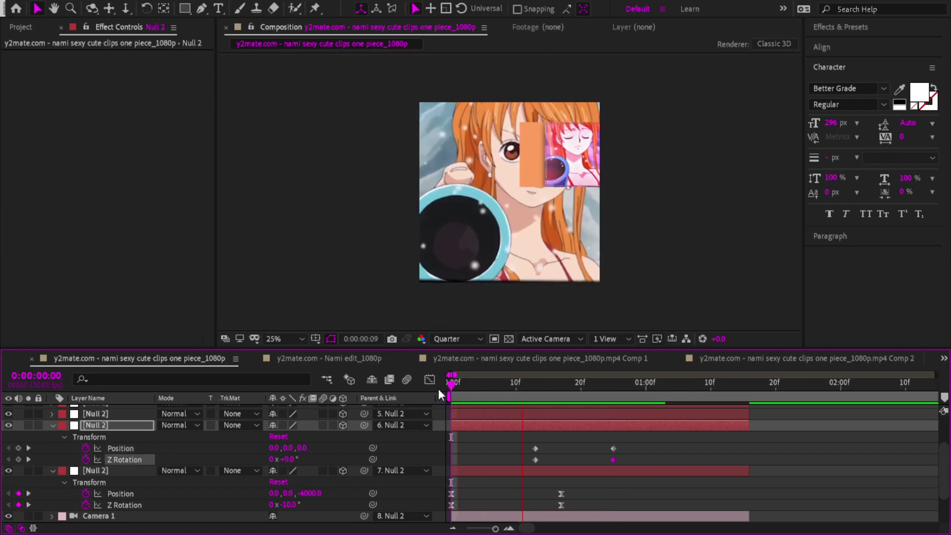
- At 0:00:00:25, set the second null's Y position to -15 and apply Easy Ease to its Position and Z Rotation keyframes
left_click(610, 388)
mouse_move(292, 450)
left_mouse_down()
mouse_move(405, 449)
mouse_move(261, 449)
mouse_move(286, 449)
left_mouse_up()
left_click_drag(635, 441, 498, 471)
key("F9")
left_click(233, 436)
- Reshape the second null's Position speed graph to a sharp early peak with a long ease-out, and preview the move
left_click(132, 448)
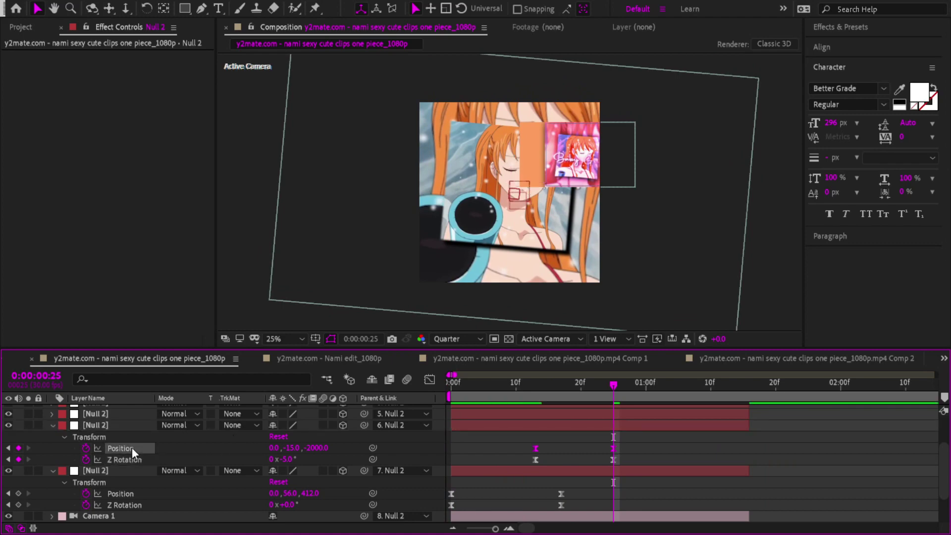
left_click(430, 380)
left_click_drag(590, 497, 415, 494)
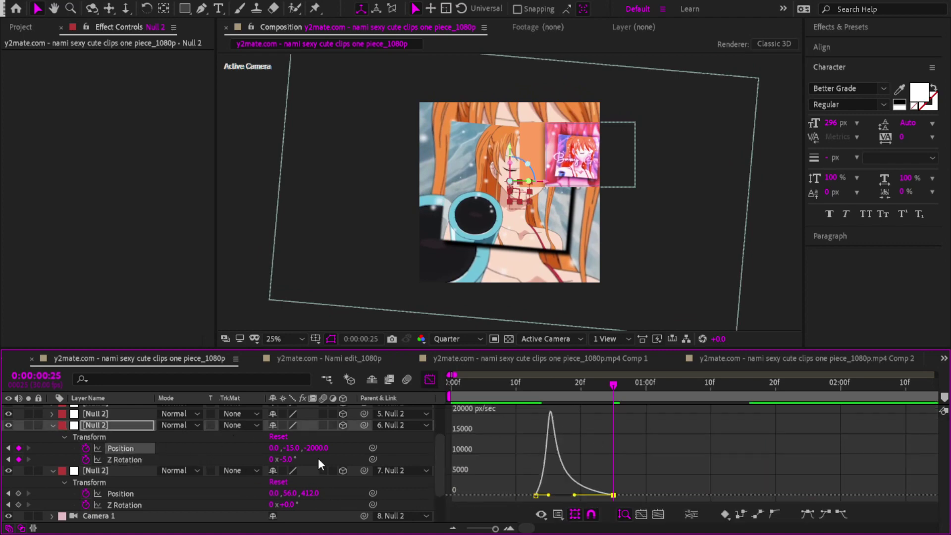
left_click_drag(536, 390, 488, 388)
key("space")
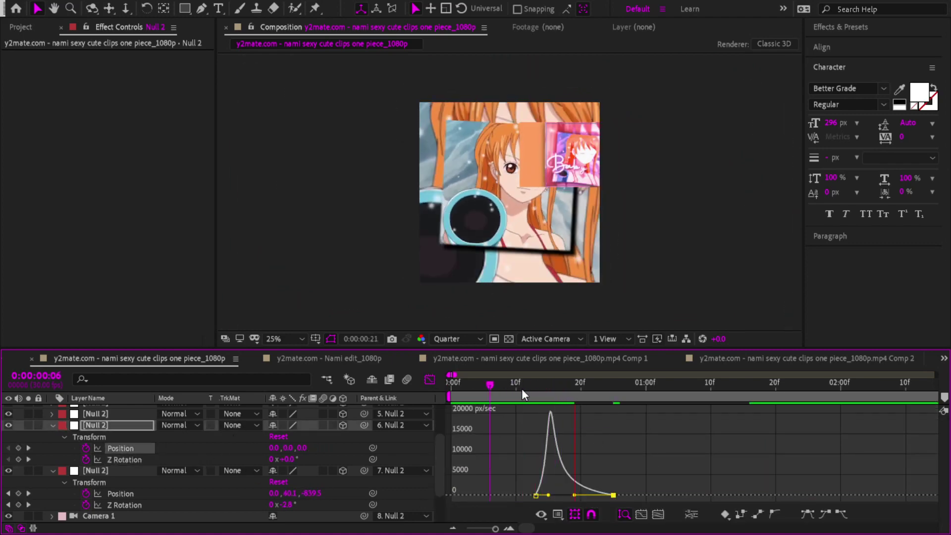
key("space")
- Shorten the incoming ease of the second null's last Position keyframe for a softer speed curve, and replay the move
left_click_drag(566, 389, 580, 390)
left_click_drag(574, 494, 590, 494)
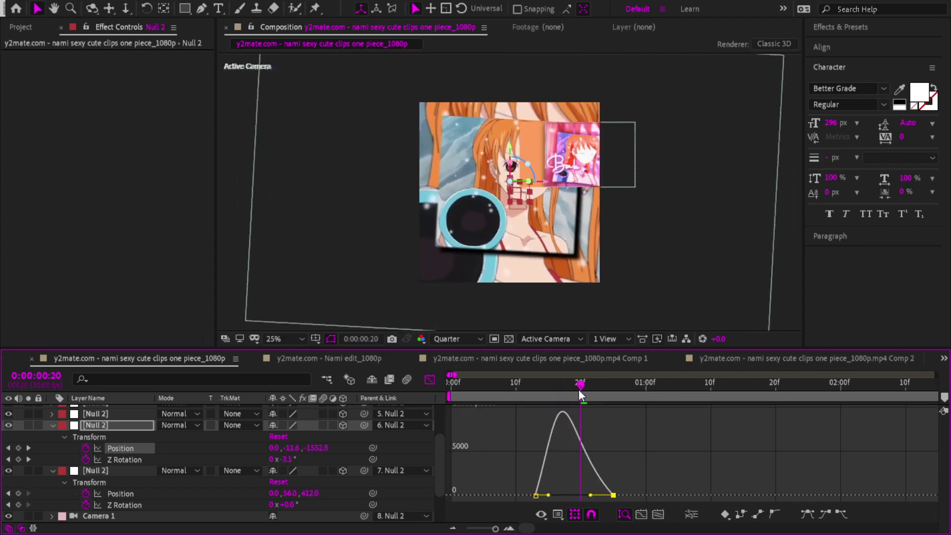
mouse_move(579, 389)
left_mouse_down()
mouse_move(521, 389)
mouse_move(593, 397)
left_mouse_up()
key("space")
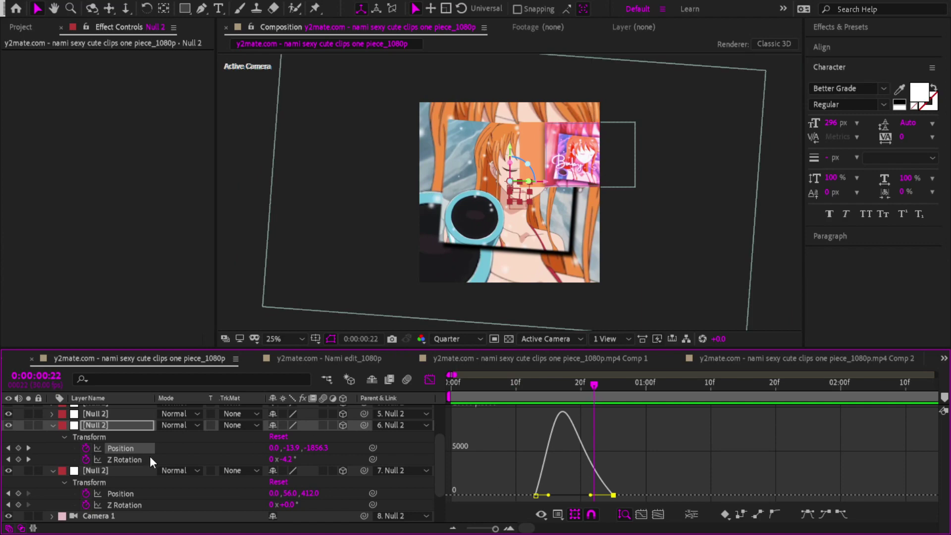
- Lengthen the ease-out of the second null's Z Rotation speed graph and return to the layer bar view
left_click(613, 412)
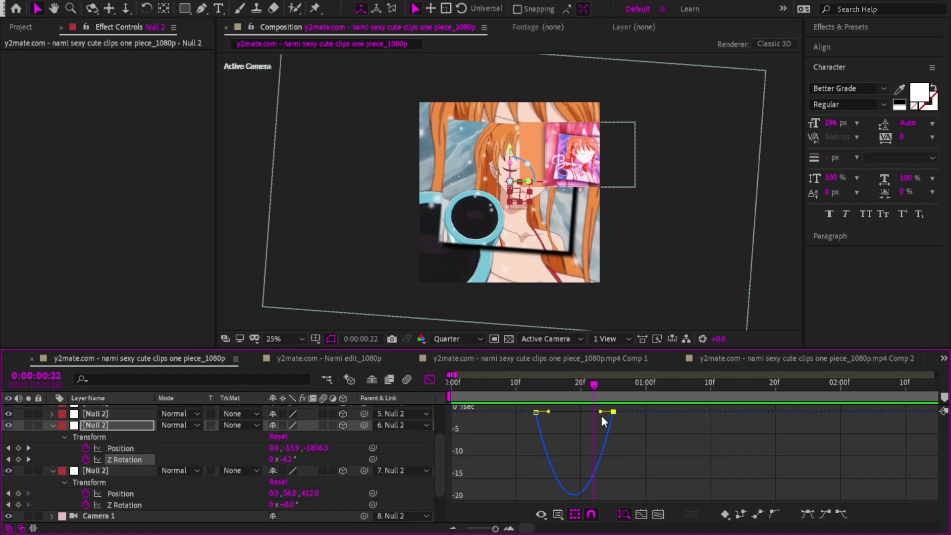
left_click_drag(601, 413, 594, 412)
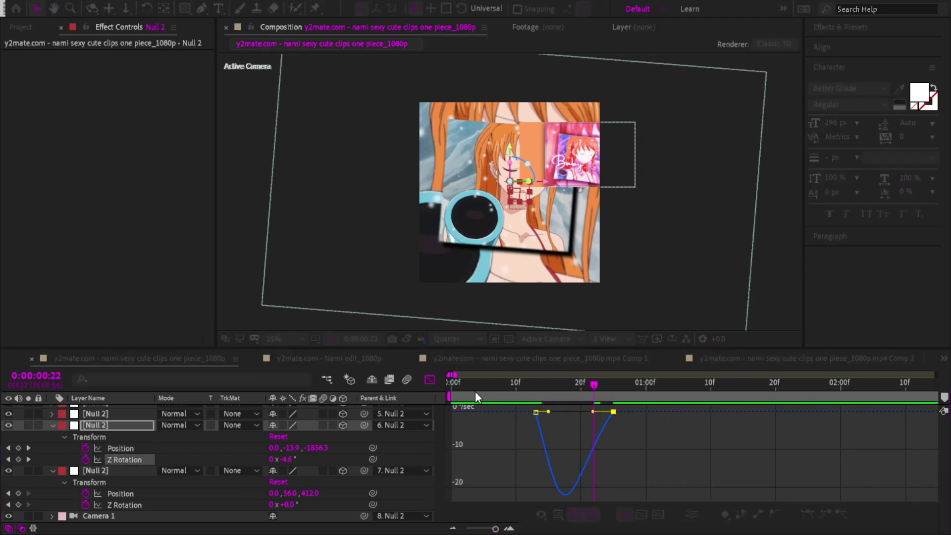
left_click(429, 379)
- At 0:00:00:23, add Position and Z Rotation keyframes to the third null above Camera 1 and show only its keyframed properties
left_click(601, 391)
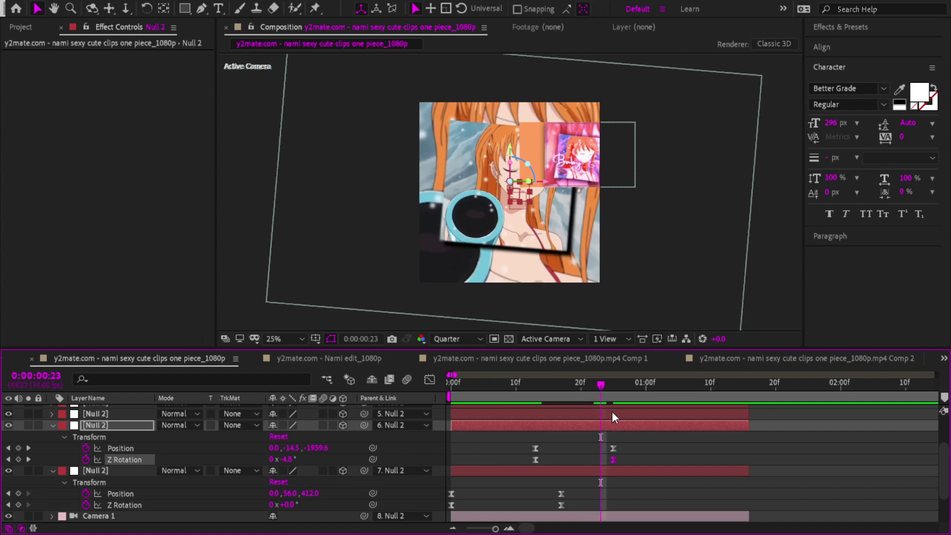
left_click(600, 414)
key("p")
key("shift+r")
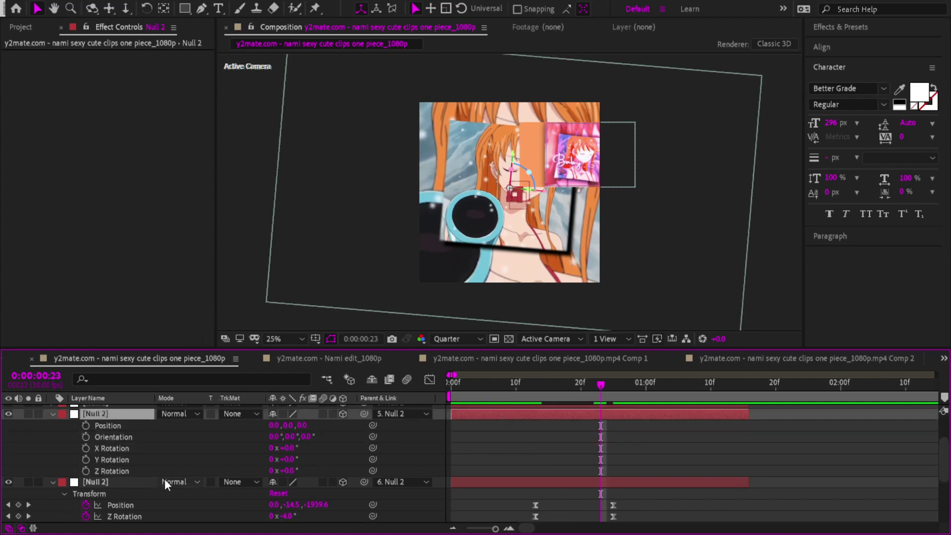
left_click(86, 425)
left_click(86, 471)
key("u")
- At 0:00:00:25, set the second null's Z position to -2342
left_click(613, 389)
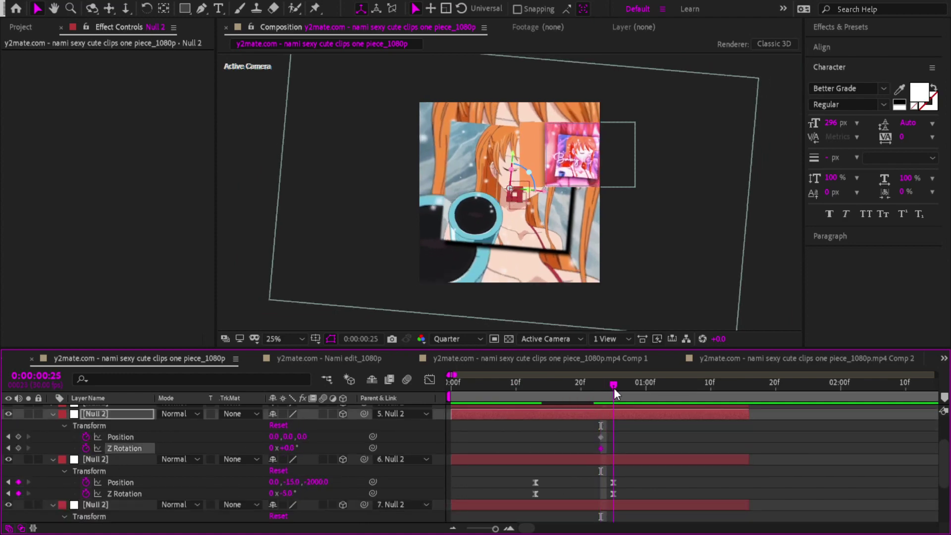
left_click_drag(315, 482, 82, 486)
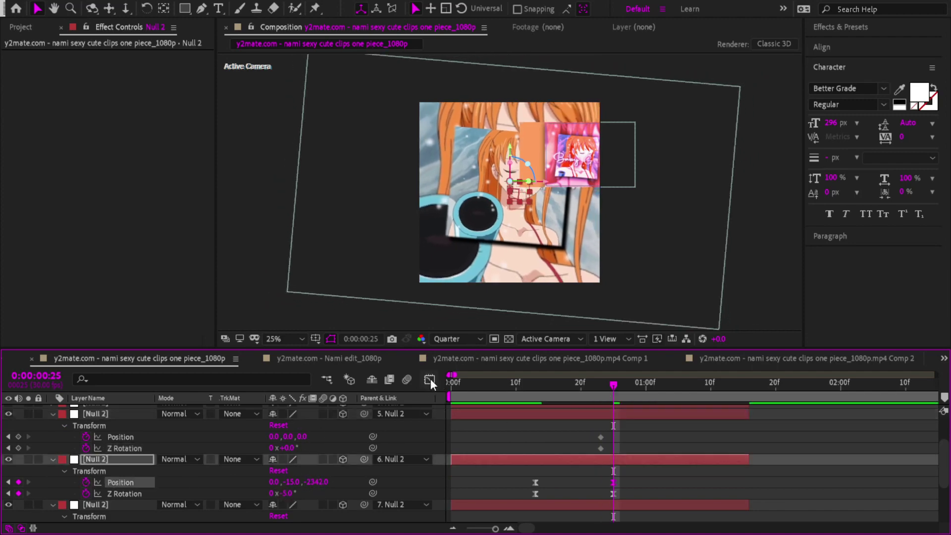
- At 0:00:01:07, set the third null's Position to 0, 6, 2280 and its Z Rotation to 4°, and preview from the start
left_click_drag(606, 390, 694, 398)
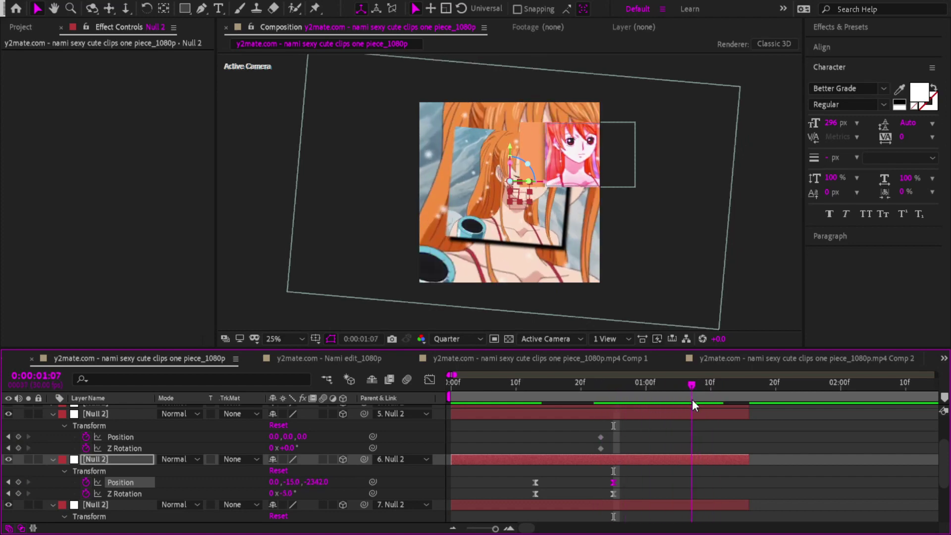
left_click(302, 436)
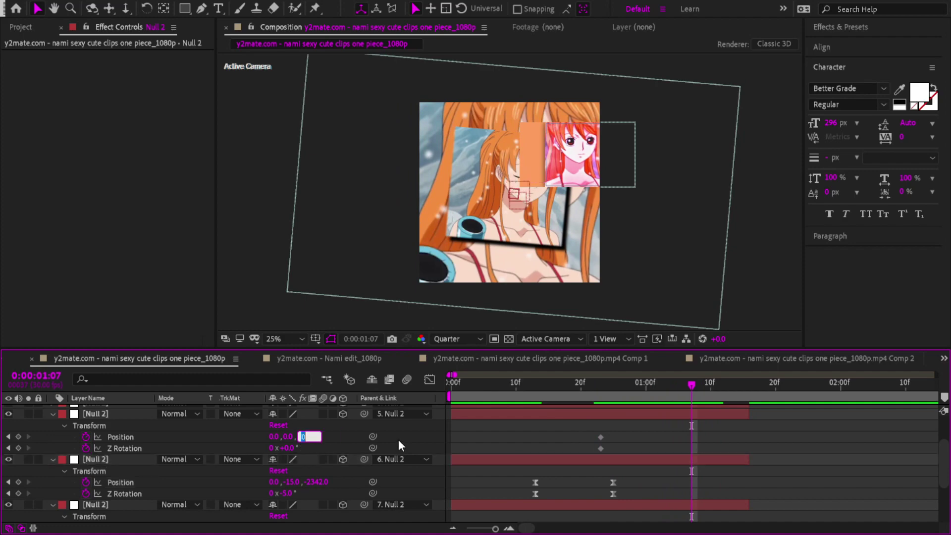
type("2000")
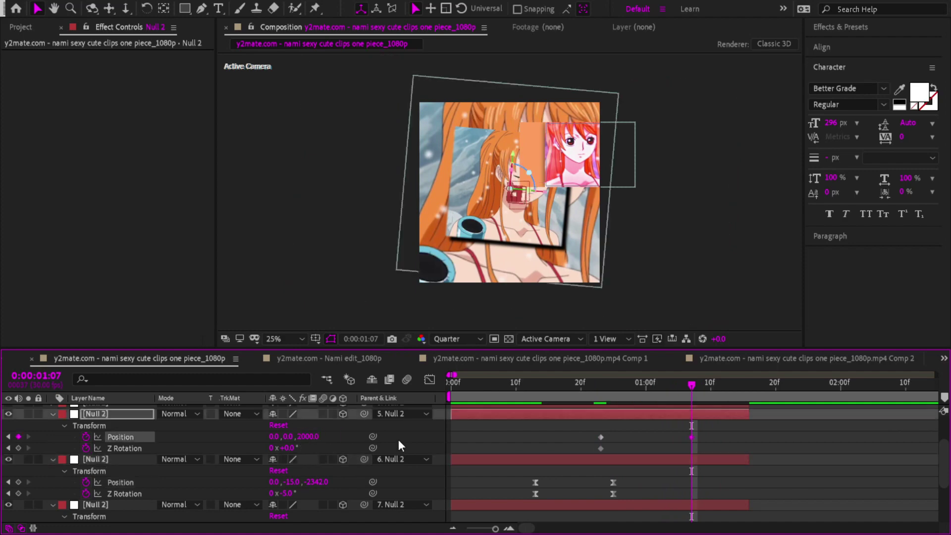
key("Return")
mouse_move(291, 447)
left_mouse_down()
mouse_move(281, 447)
mouse_move(473, 433)
mouse_move(243, 433)
mouse_move(303, 437)
mouse_move(293, 436)
left_mouse_up()
key("Home")
key("space")
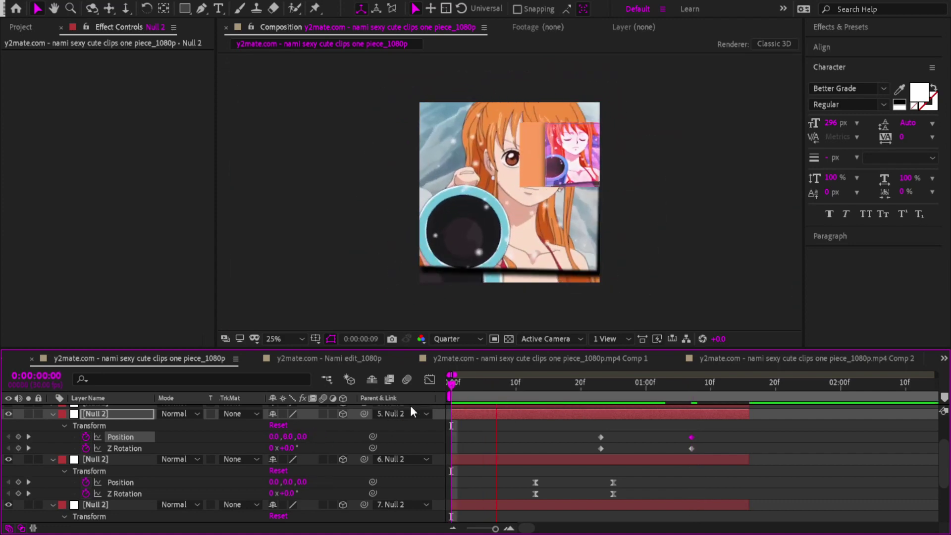
- Apply Easy Ease to all Position and Z Rotation keyframes of the third null
left_click_drag(580, 389, 664, 397)
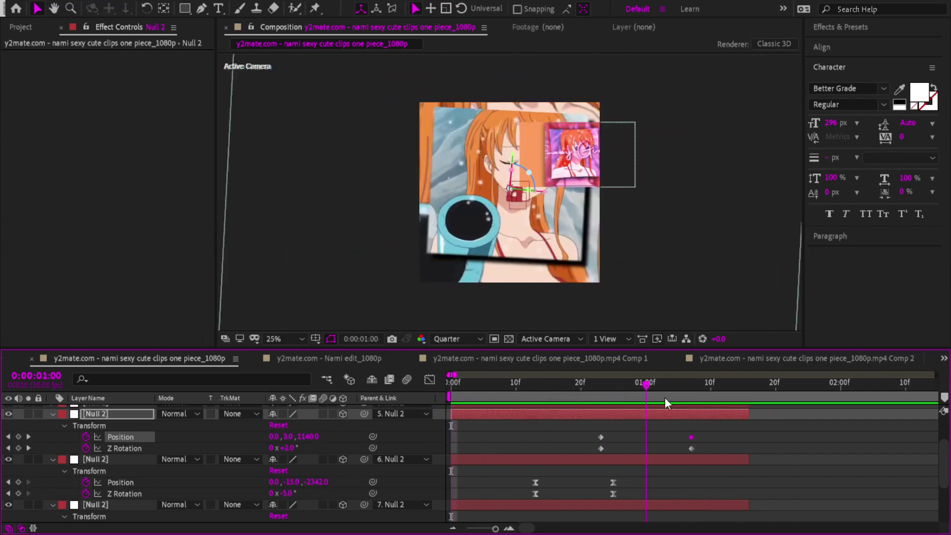
left_click_drag(701, 433, 516, 457)
key("F9")
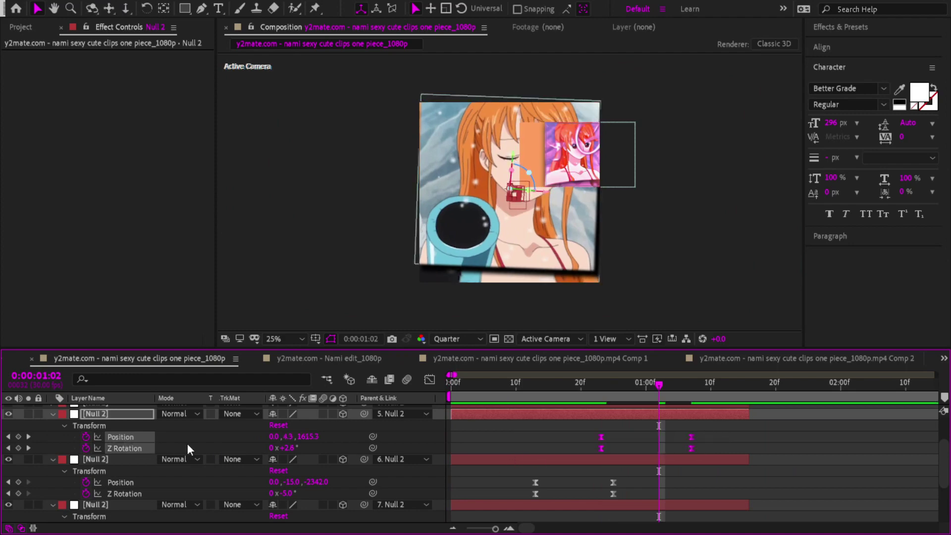
- Reshape the third null's Position and Z Rotation speed graphs to a fast start with a long ease-out, and preview the animation
left_click(145, 438)
left_click(429, 379)
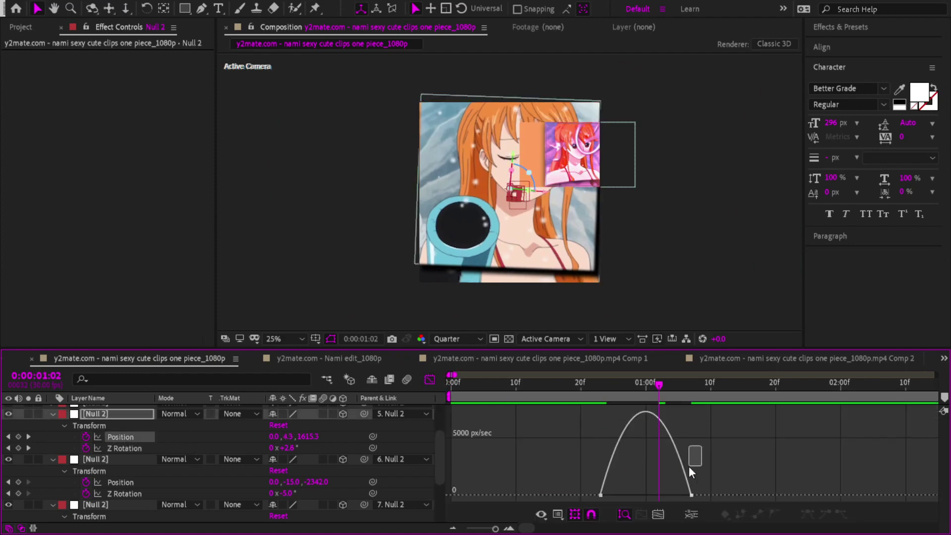
left_click_drag(682, 494, 650, 495)
left_click(137, 449)
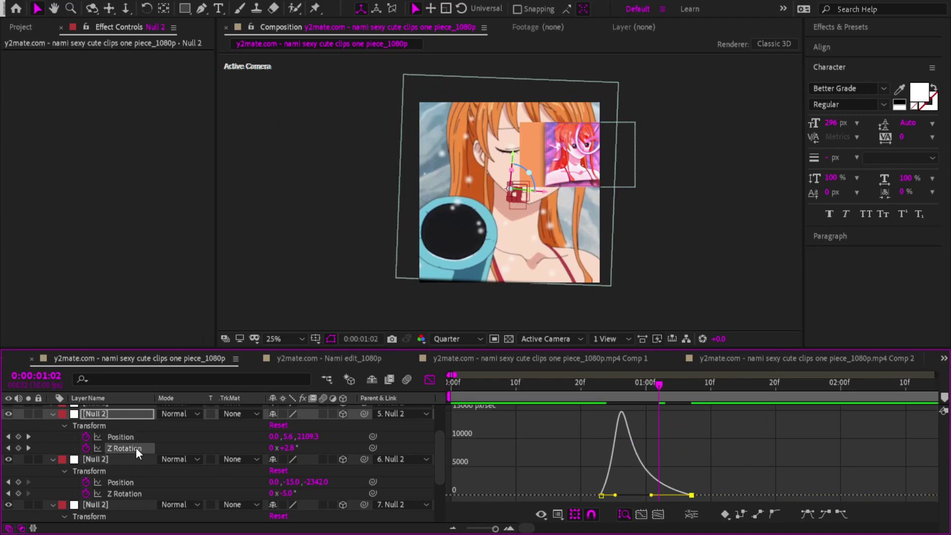
left_click_drag(740, 450, 659, 495)
left_click_drag(574, 385, 381, 369)
key("space")
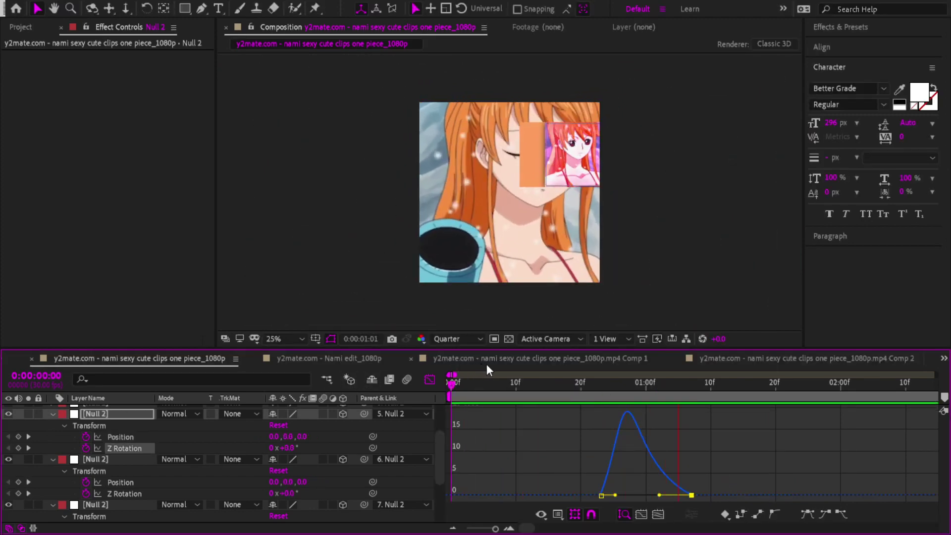
- At 0:00:01:06, add Position and Z Rotation keyframes to the fourth null above Camera 1 and show only its keyframed properties
left_click(430, 379)
left_click_drag(650, 389, 692, 396)
scroll(714, 415, "up", 1)
left_click(683, 386)
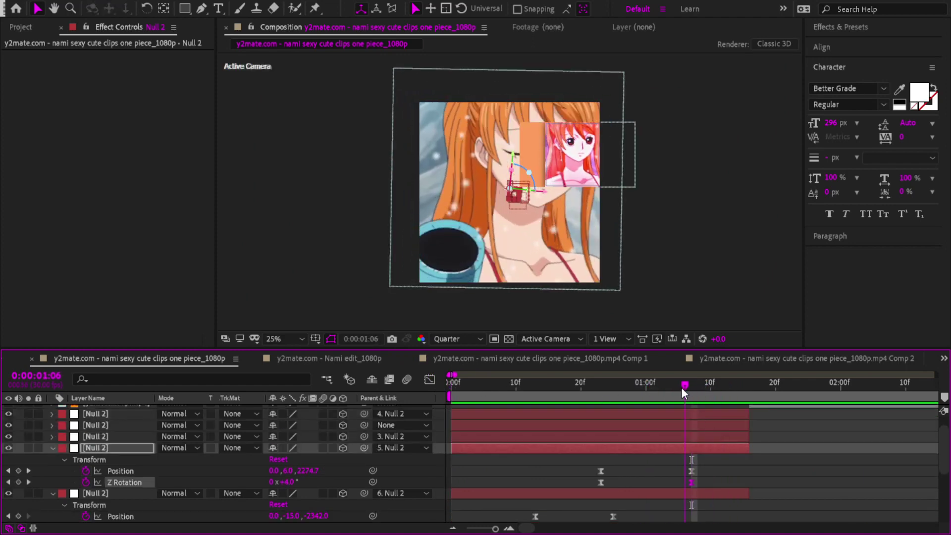
left_click(686, 438)
key("alt+shift+p")
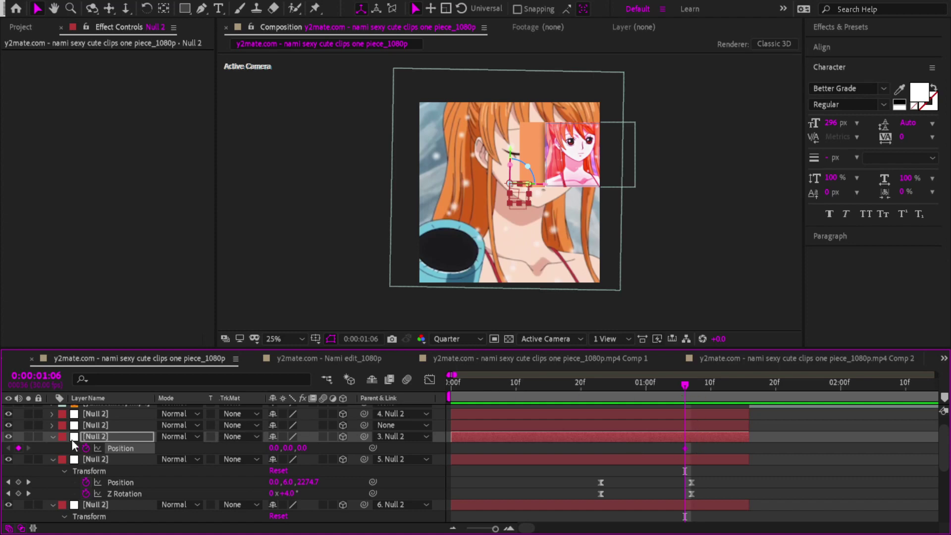
key("shift+r")
left_click(85, 493)
key("u")
key("u")
- Apply Motion Tile to the masked clip at 0:00:00:28, place it above S_DropShadow, and enable keyframing for Output Width and Output Height
left_click(730, 393)
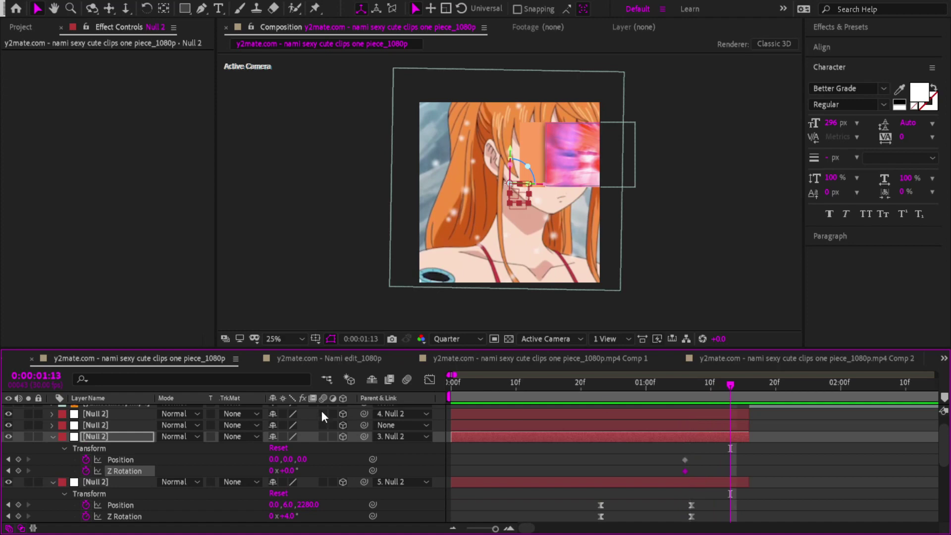
scroll(666, 455, "down", 5)
left_click_drag(697, 387, 631, 387)
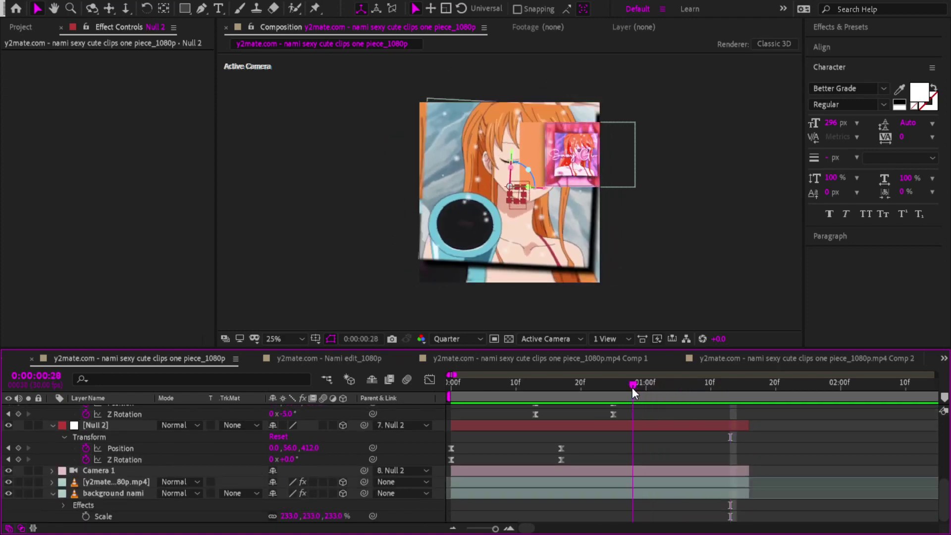
left_click(639, 480)
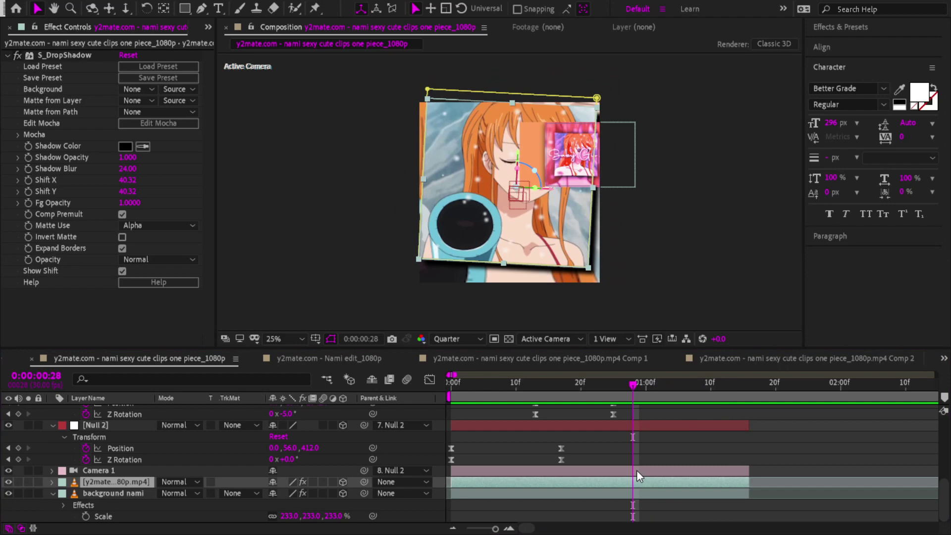
key("ctrl+alt+shift+e")
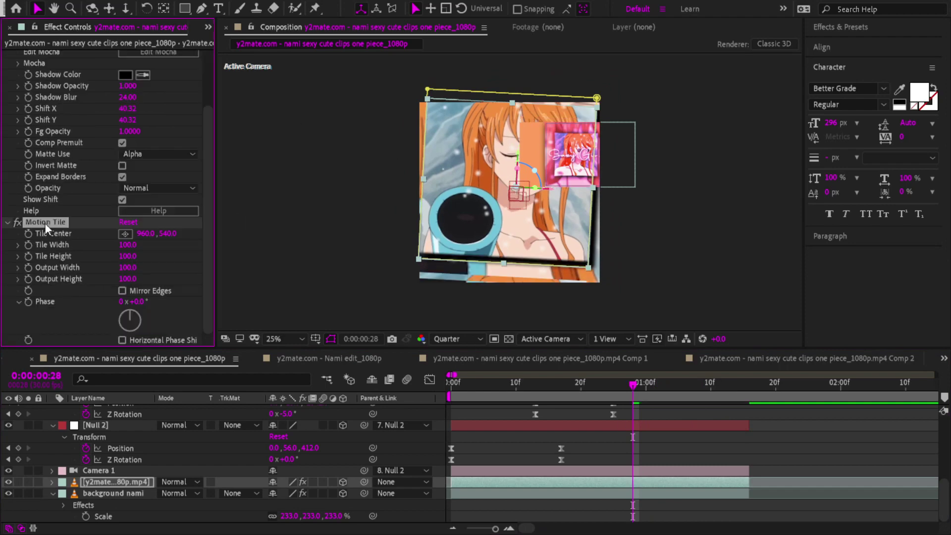
mouse_move(48, 50)
left_mouse_down()
mouse_move(53, 62)
mouse_move(58, 54)
left_mouse_up()
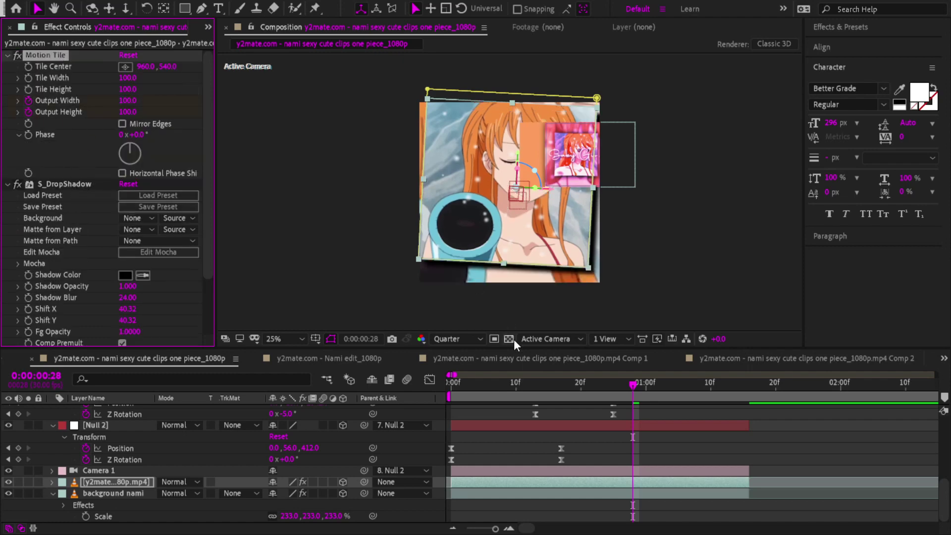
- Reveal the clip's Motion Tile keyframes and shift the Output Width and Output Height keyframes to about 0:00:01:04
key("u")
key("u")
scroll(651, 461, "down", 2)
left_click(633, 494)
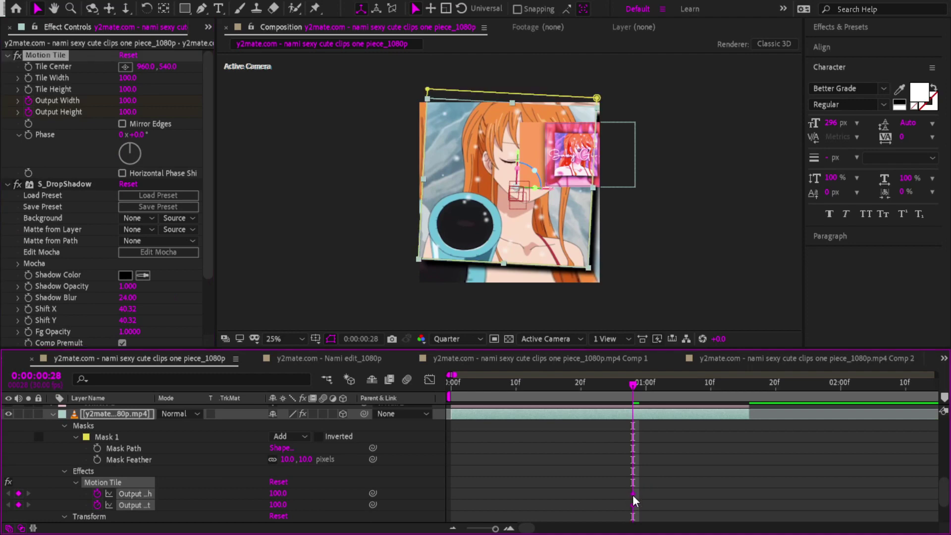
left_click_drag(632, 494, 673, 493)
left_click(662, 390)
- At 0:00:01:07, set the clip's Motion Tile Output Width to 580 and Output Height to 500
left_click_drag(664, 390, 690, 389)
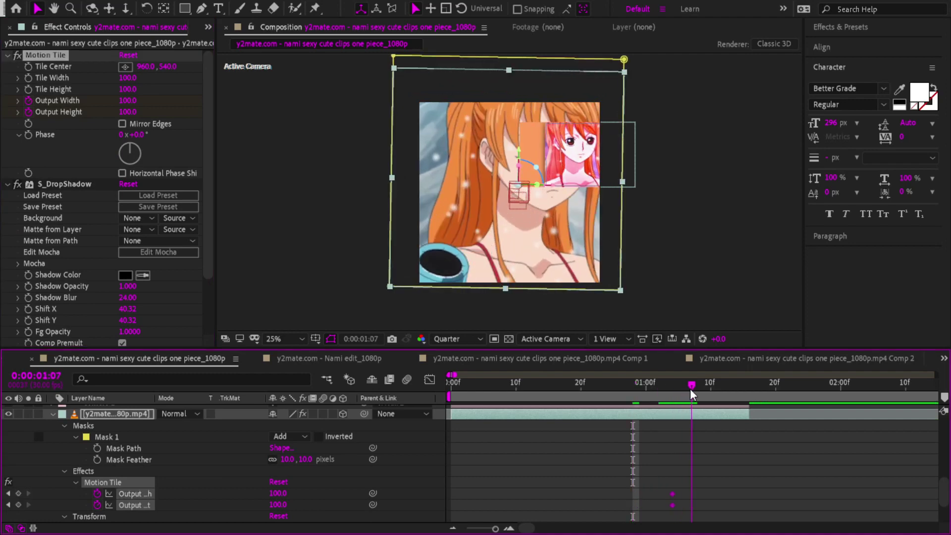
mouse_move(133, 102)
left_mouse_down()
mouse_move(155, 101)
mouse_move(152, 113)
mouse_move(160, 102)
mouse_move(150, 113)
mouse_move(119, 104)
left_mouse_up()
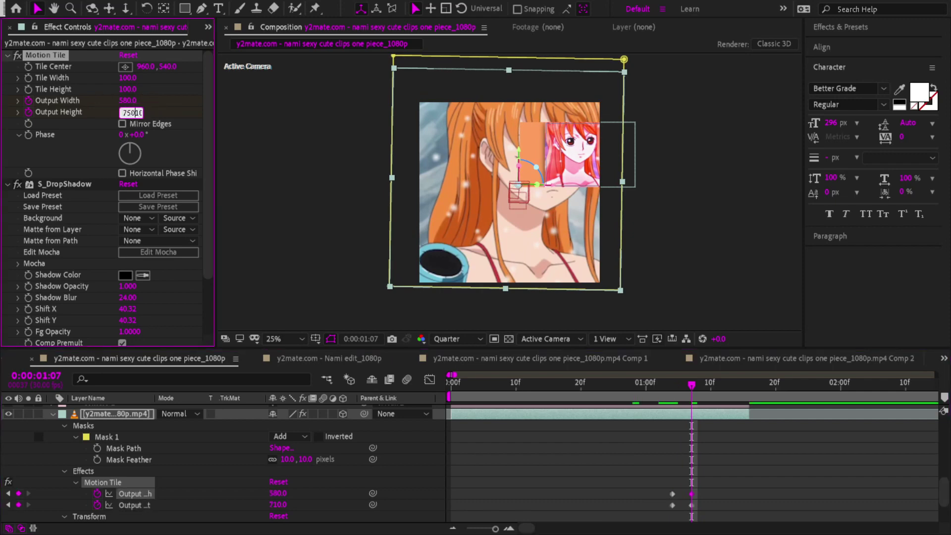
key("Return")
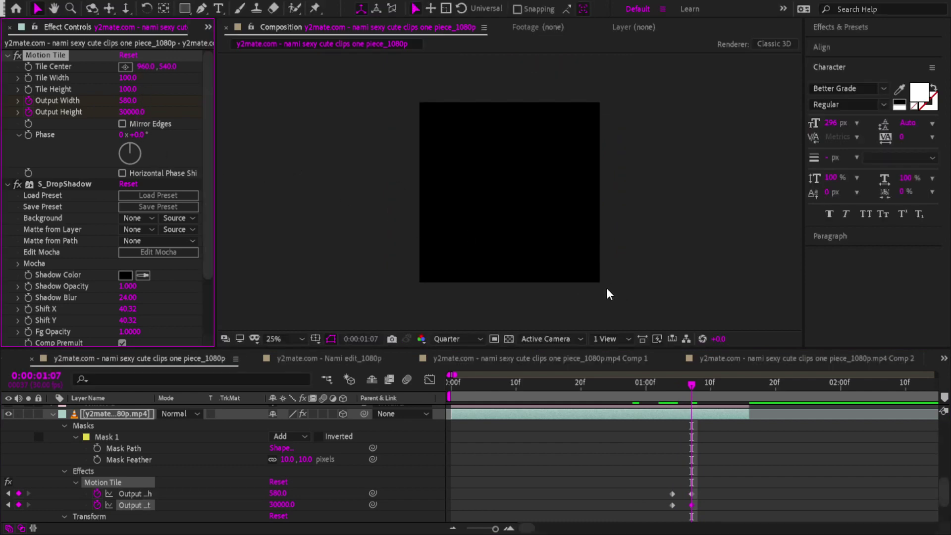
left_click(140, 114)
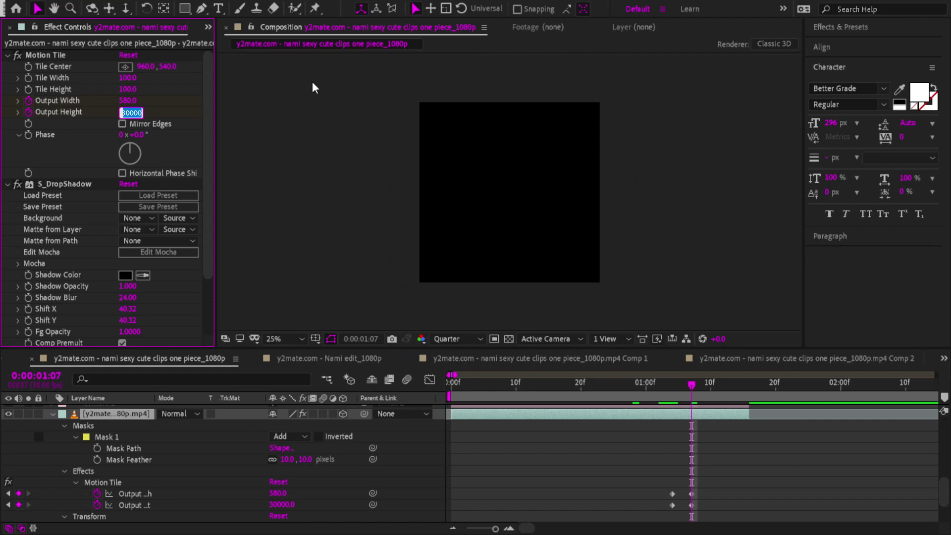
type("500")
key("Return")
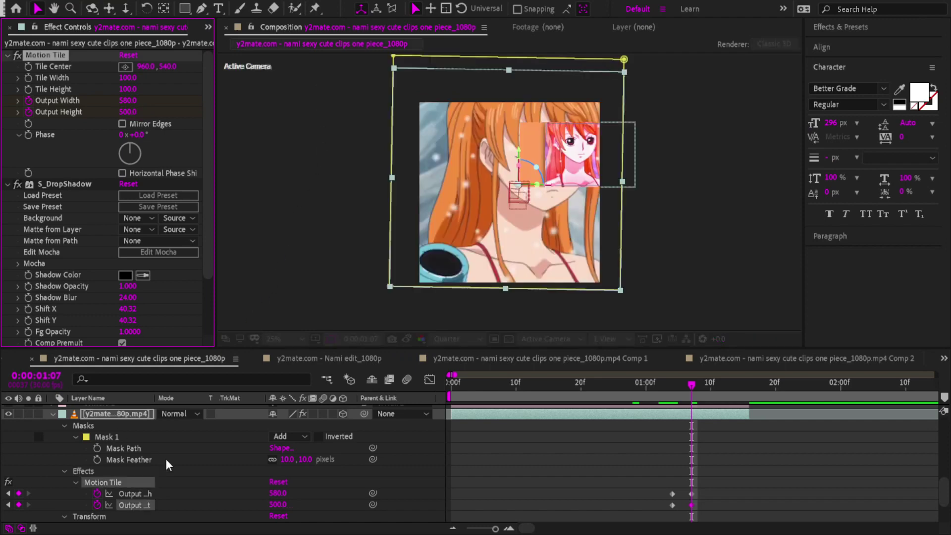
- At 0:00:01:13, lower the fourth null's Z Position to about -910
scroll(689, 421, "up", 5)
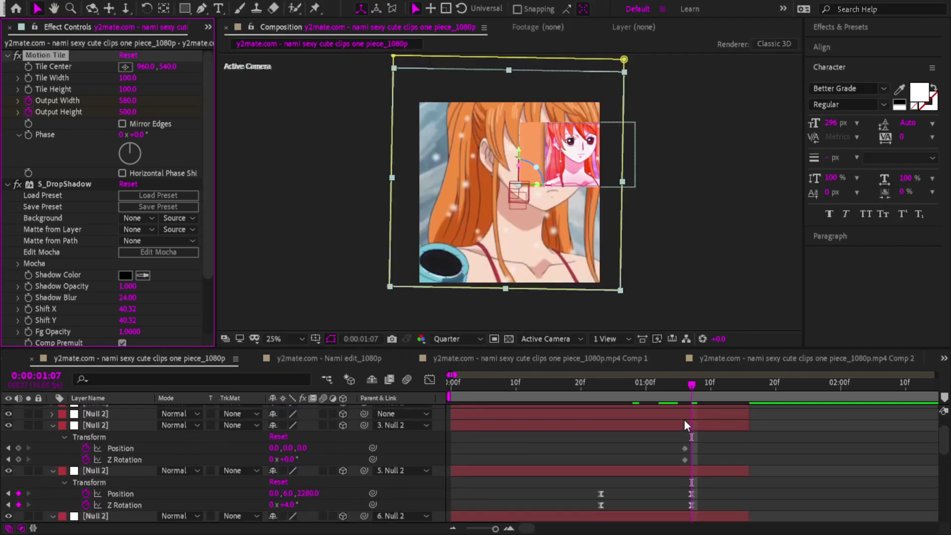
left_click_drag(703, 388, 732, 390)
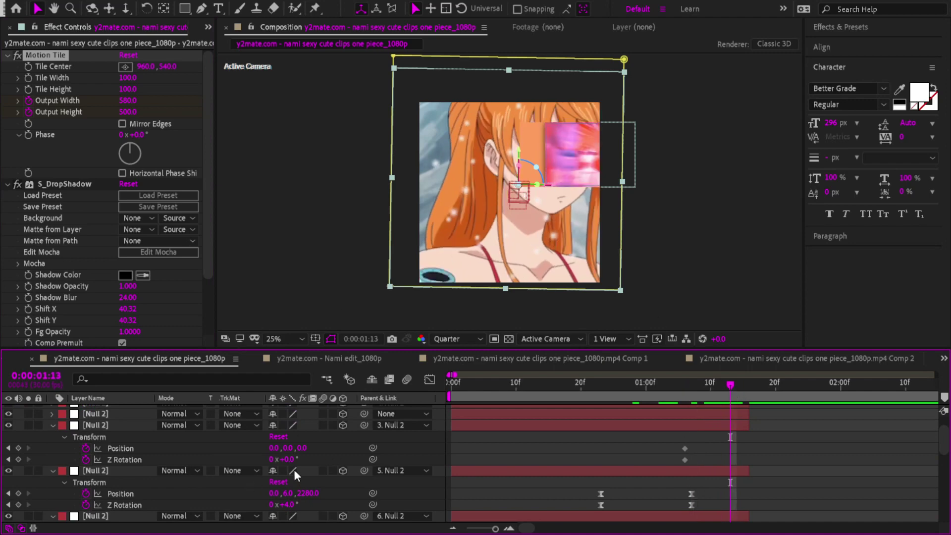
left_click_drag(303, 450, 253, 423)
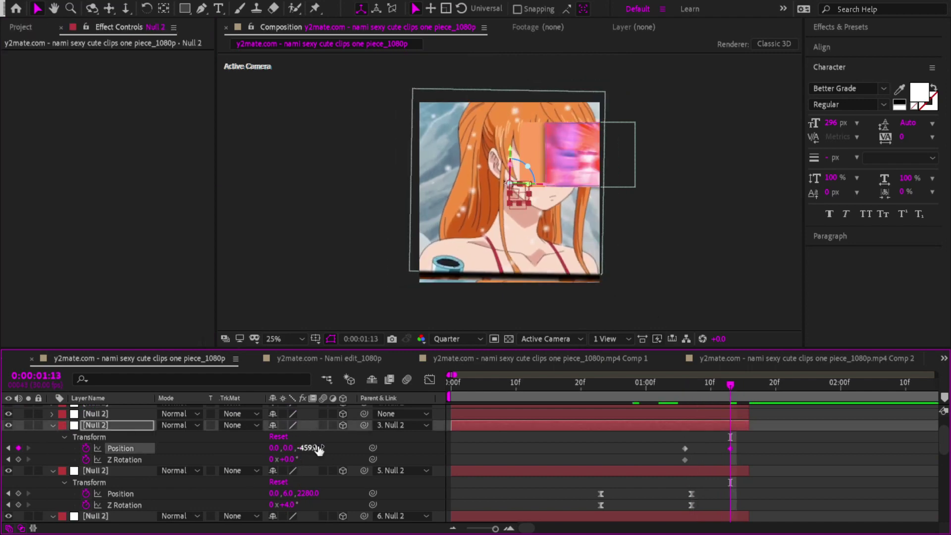
left_click_drag(313, 449, 252, 447)
- Reveal the Opacity of the background nami layer and add an Opacity keyframe of 100% at 0:00:01:06
scroll(778, 444, "down", 4)
left_click_drag(706, 390, 685, 394)
scroll(729, 471, "down", 5)
scroll(699, 509, "down", 2)
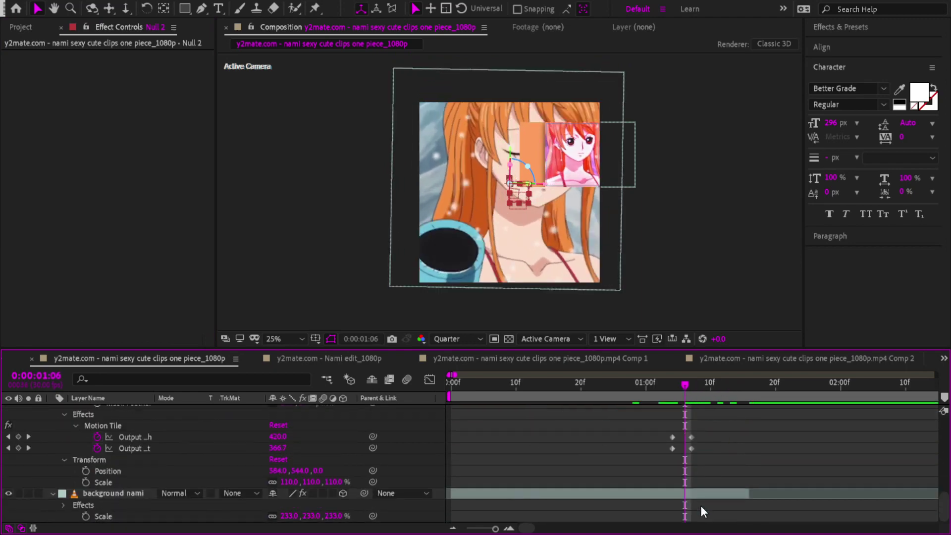
left_click(704, 496)
scroll(707, 500, "up", 3)
scroll(706, 500, "down", 3)
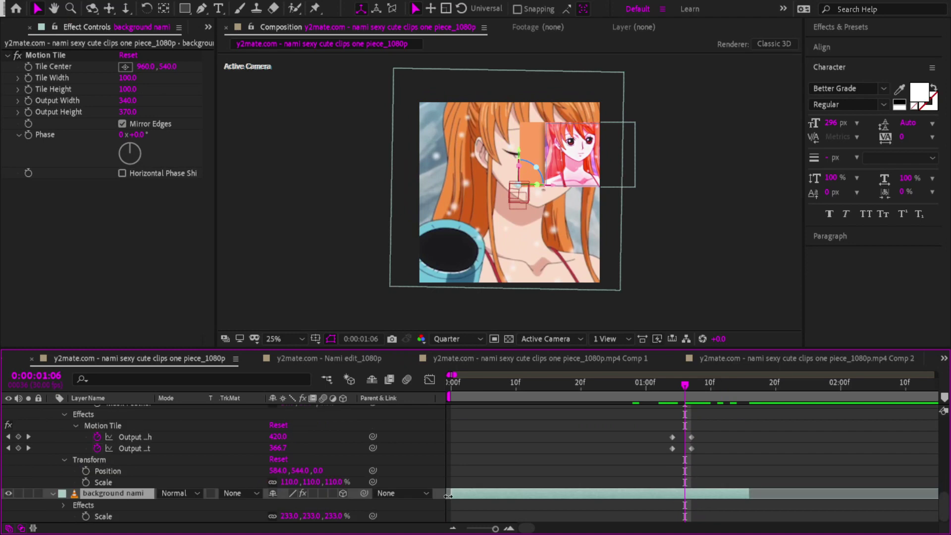
key("t")
left_click(86, 516)
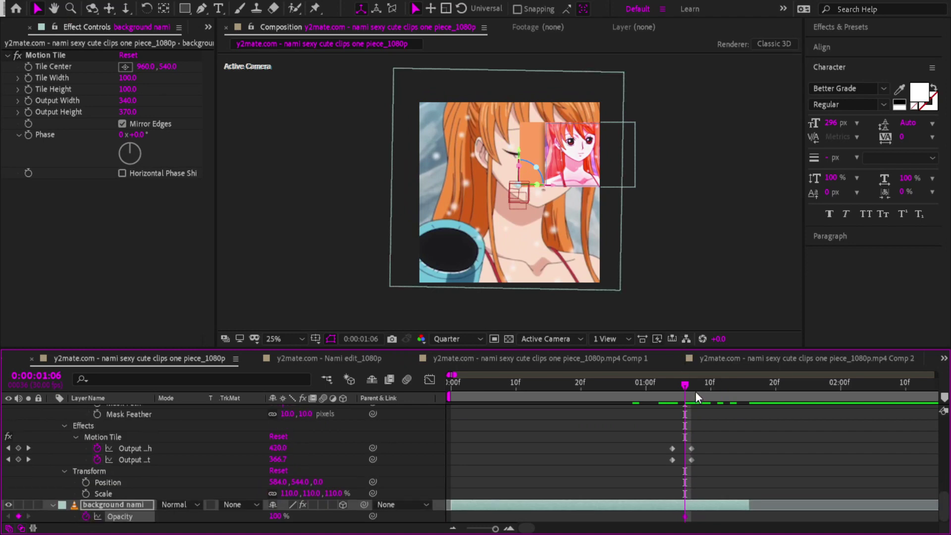
- Keyframe the background nami layer's Opacity at 3% and place that keyframe at 0:00:01:07
left_click_drag(695, 391, 705, 390)
left_click_drag(272, 516, 224, 516)
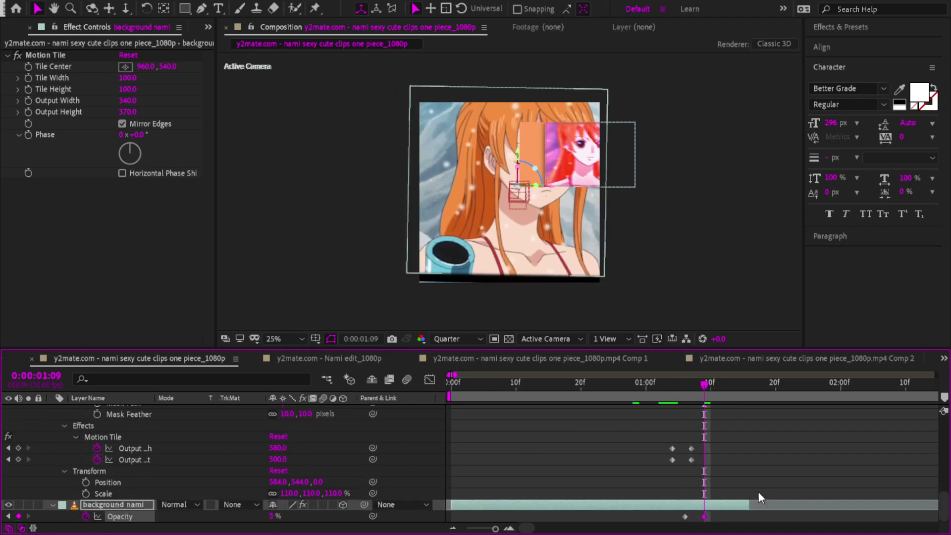
left_click_drag(695, 520, 692, 519)
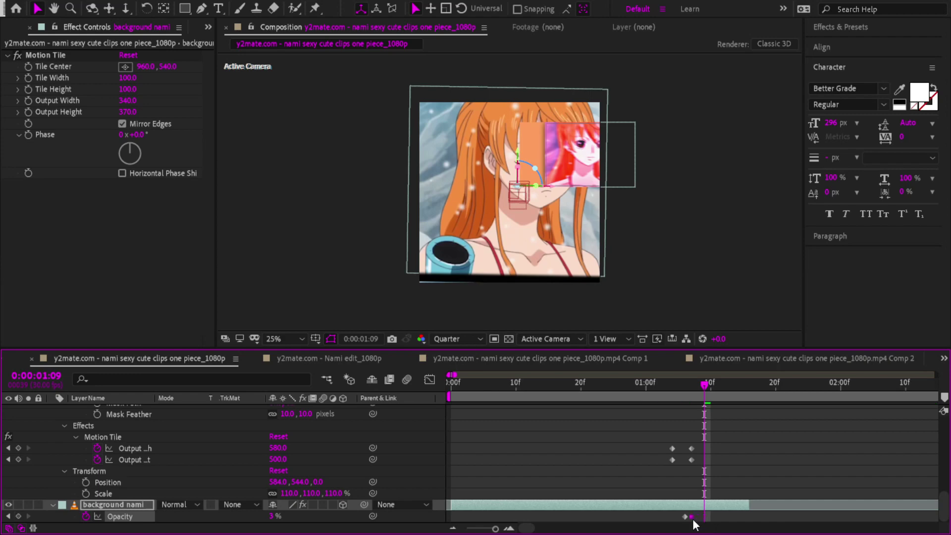
- At 0:00:01:13, try -6000 for the fourth null's Z Position, and settle on -3000
left_click_drag(685, 388, 722, 391)
scroll(728, 407, "up", 2)
left_click(732, 390)
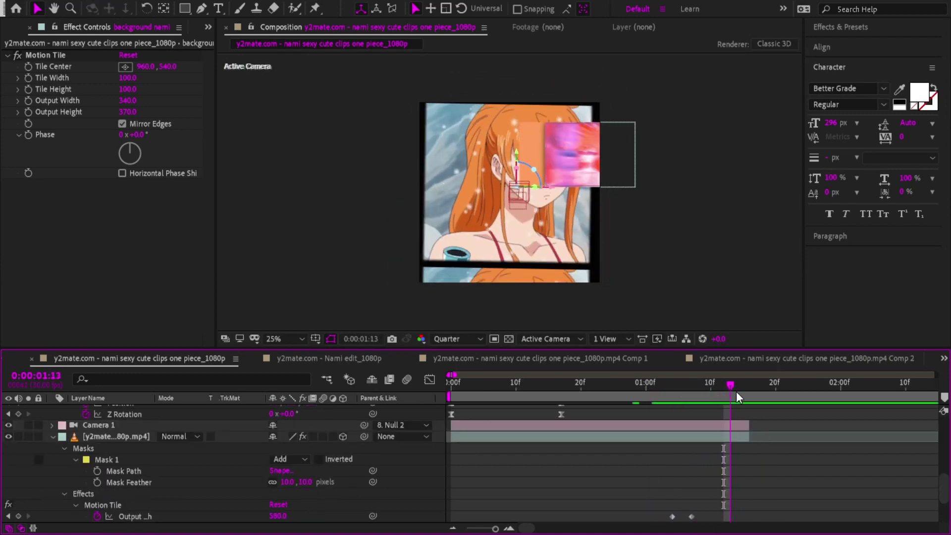
scroll(730, 406, "up", 2)
left_click(737, 391)
scroll(739, 403, "up", 4)
left_click_drag(736, 391, 730, 391)
left_click(330, 470)
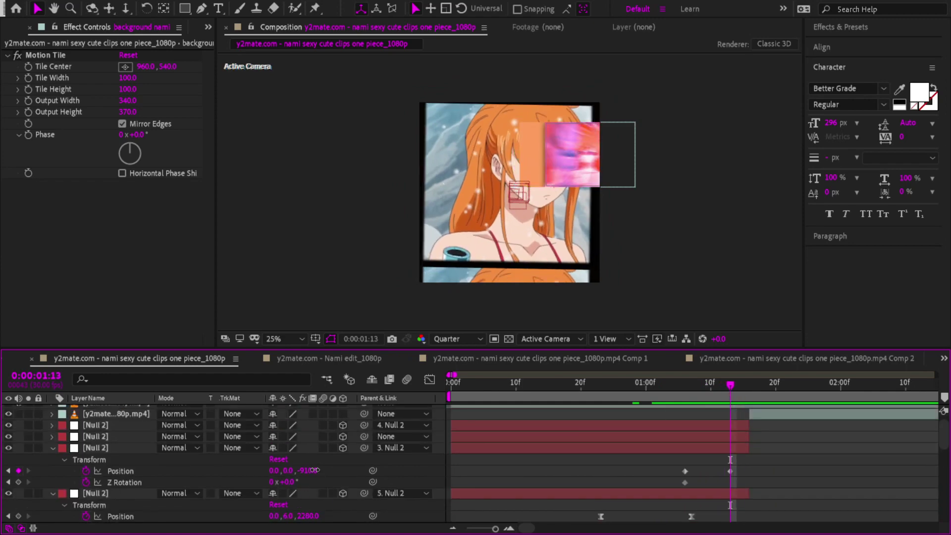
type("-6000")
key("Return")
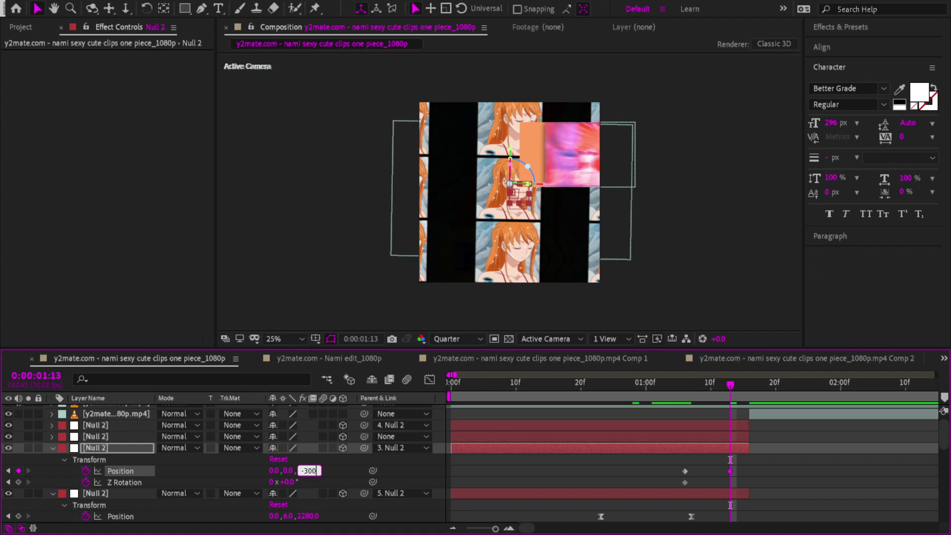
key("Return")
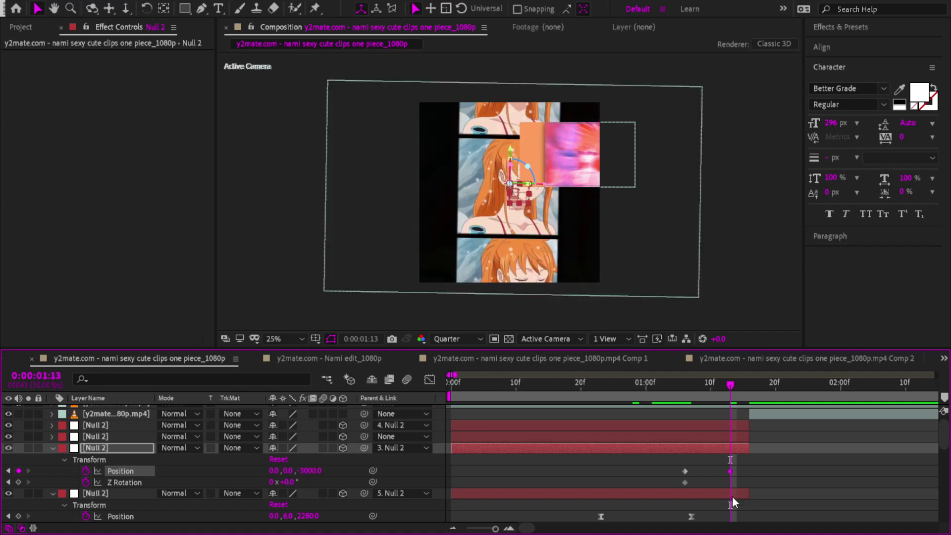
- Remove the S_DropShadow effect from the masked clip below Camera 1
scroll(685, 499, "down", 5)
left_click(681, 470)
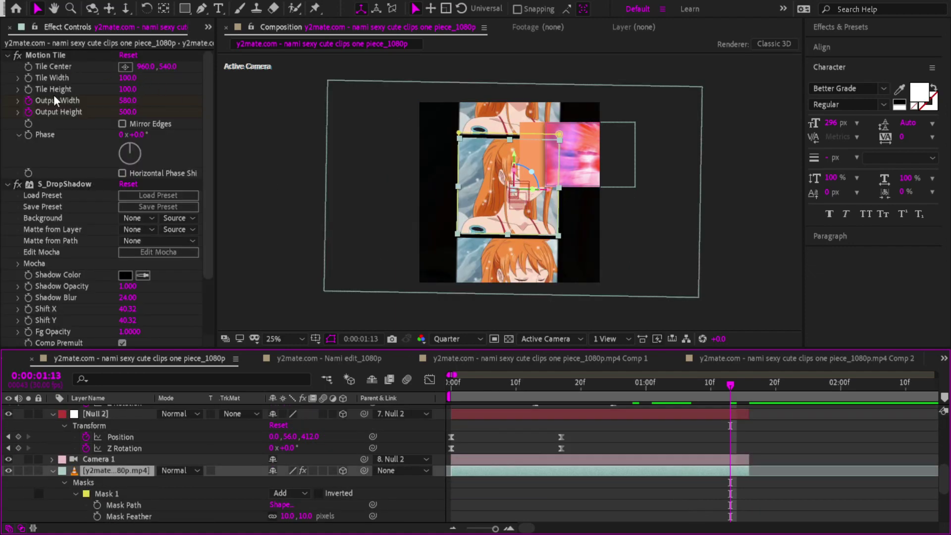
left_click(80, 184)
key("Delete")
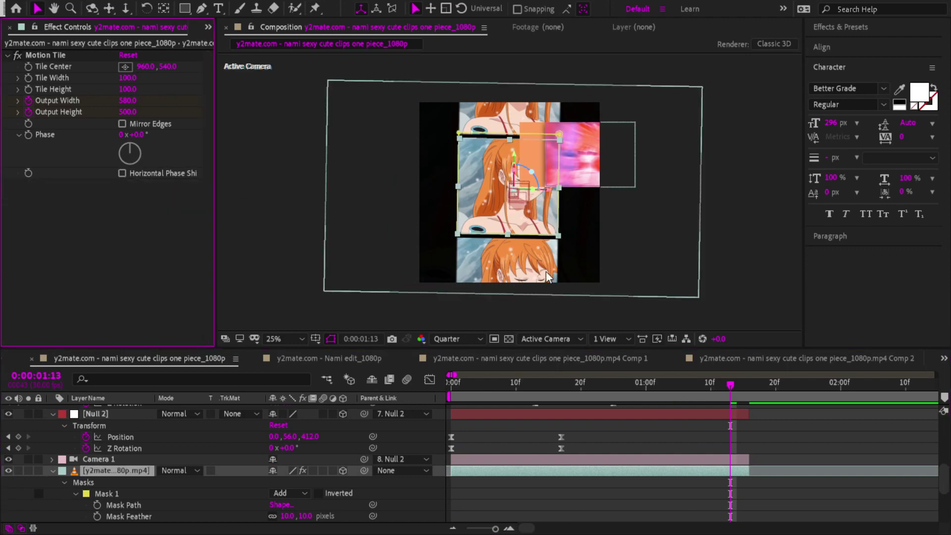
- Look through the masked clip in its own layer view, and preview the composition's camera move from the start
double_click(647, 472)
left_click_drag(547, 387, 458, 388)
left_click(300, 28)
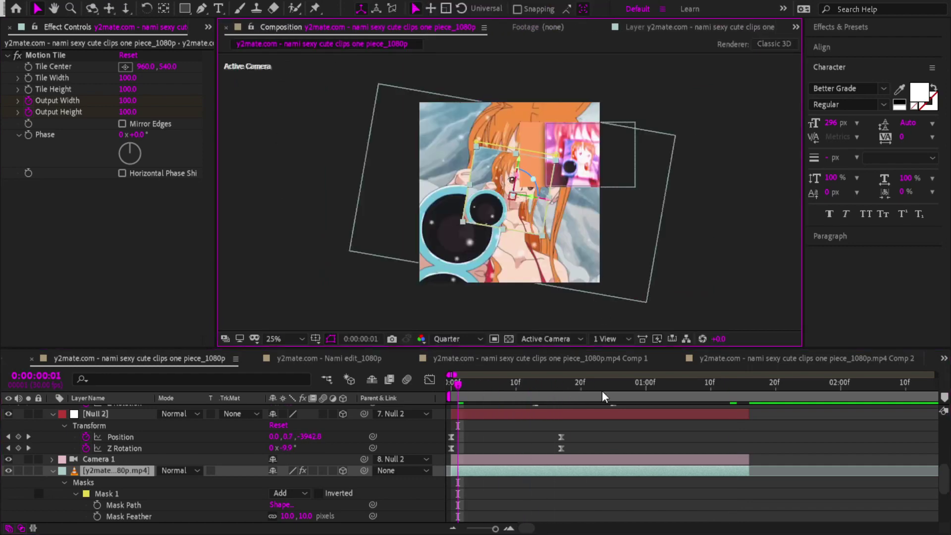
left_click_drag(603, 396, 407, 391)
key("space")
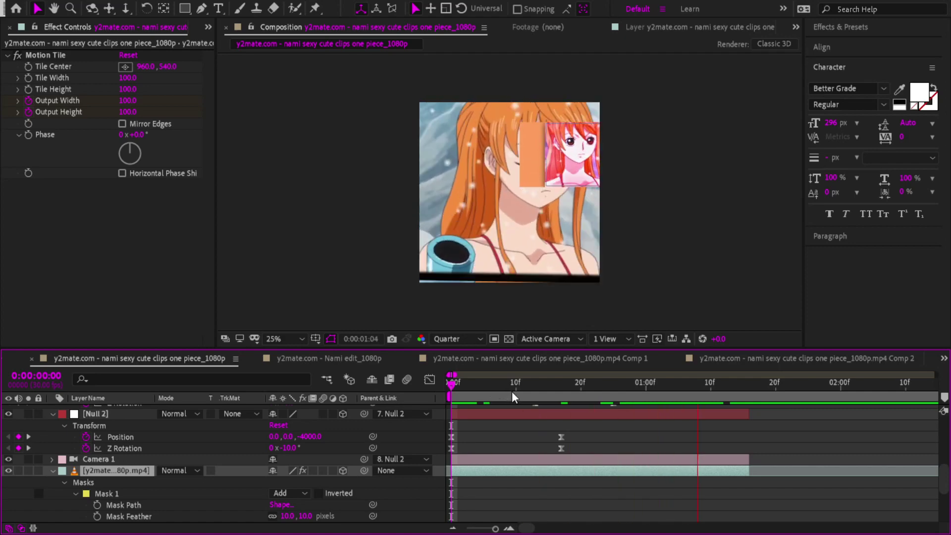
- Pre-compose the masked clip, return to the main composition, and make the new precomp a 3D layer
left_click_drag(651, 396, 713, 401)
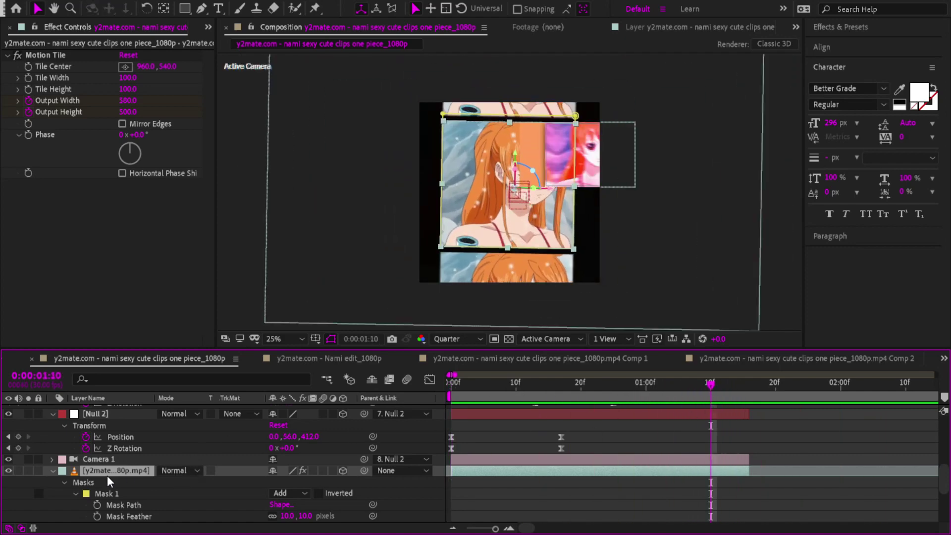
key("ctrl+shift+c")
left_click(470, 361)
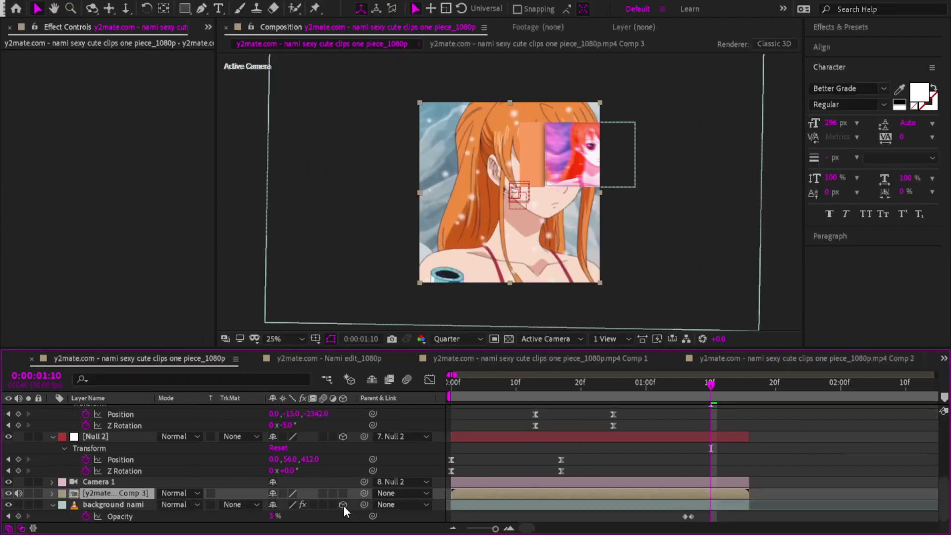
left_click(343, 493)
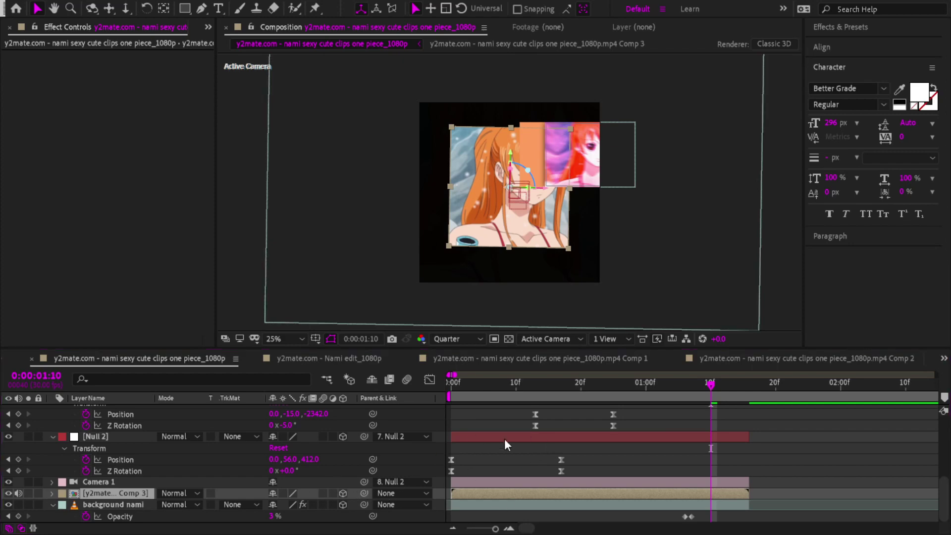
- Apply Motion Tile to the precomp with Output Width 400, Output Height 420 and Mirror Edges enabled
key("Return")
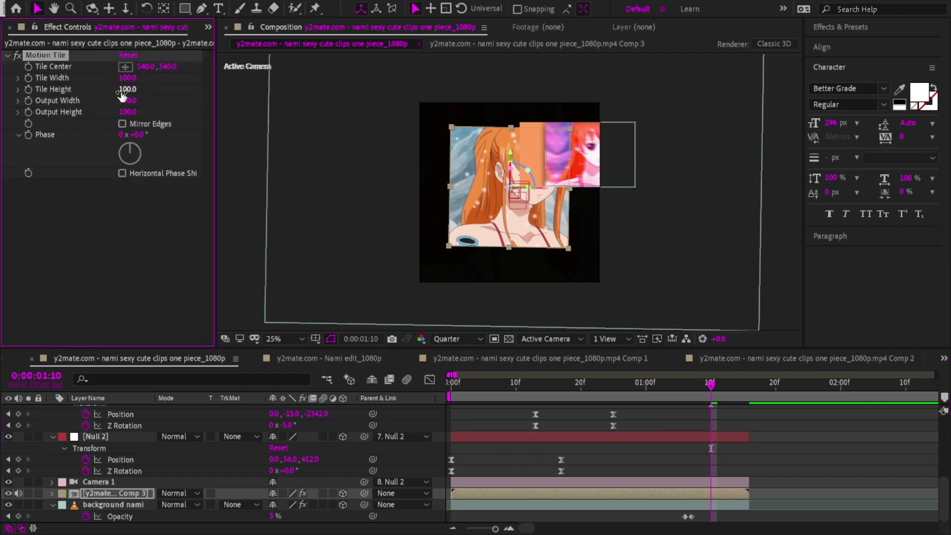
left_click_drag(130, 104, 144, 122)
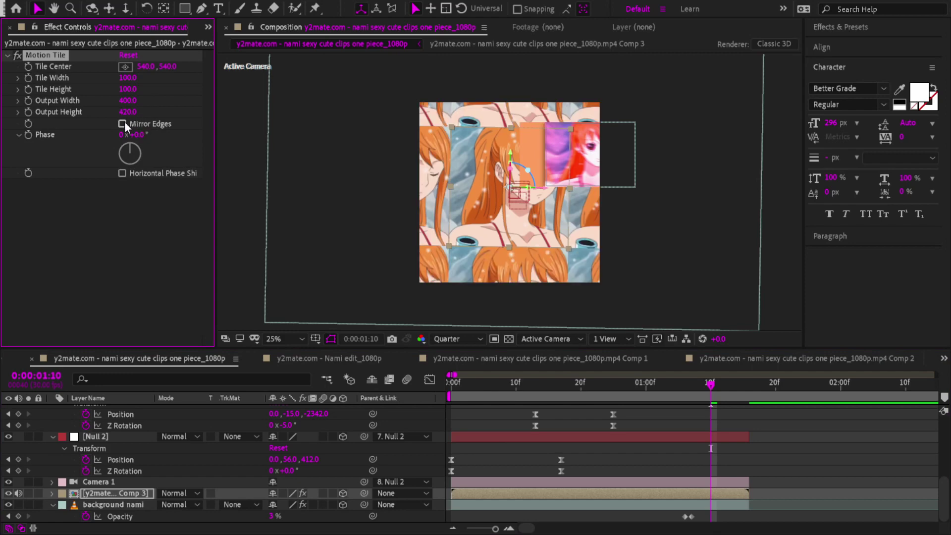
left_click(122, 124)
- Inspect the clip's Motion Tile inside the precomp, and return to the main composition to review the nulls' keyframes
left_click_drag(658, 382, 677, 376)
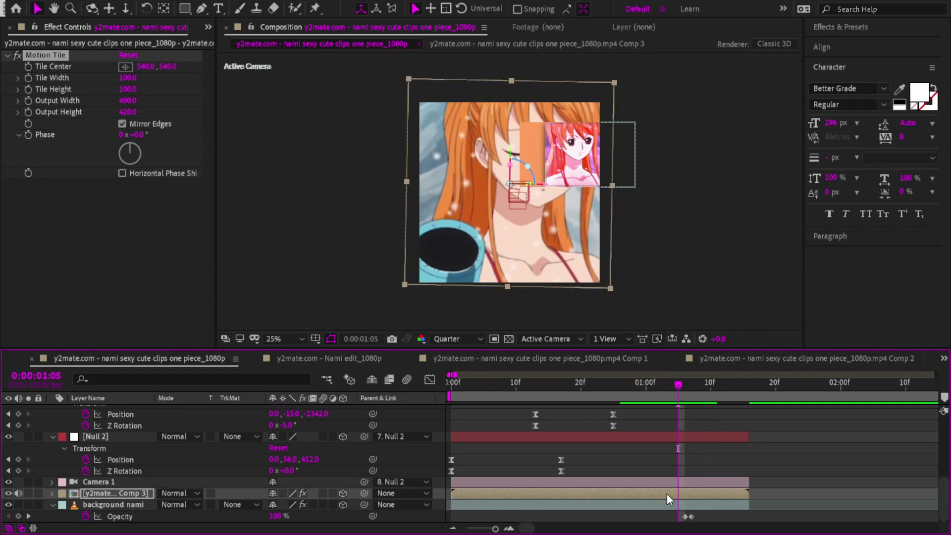
double_click(667, 493)
left_click(105, 410)
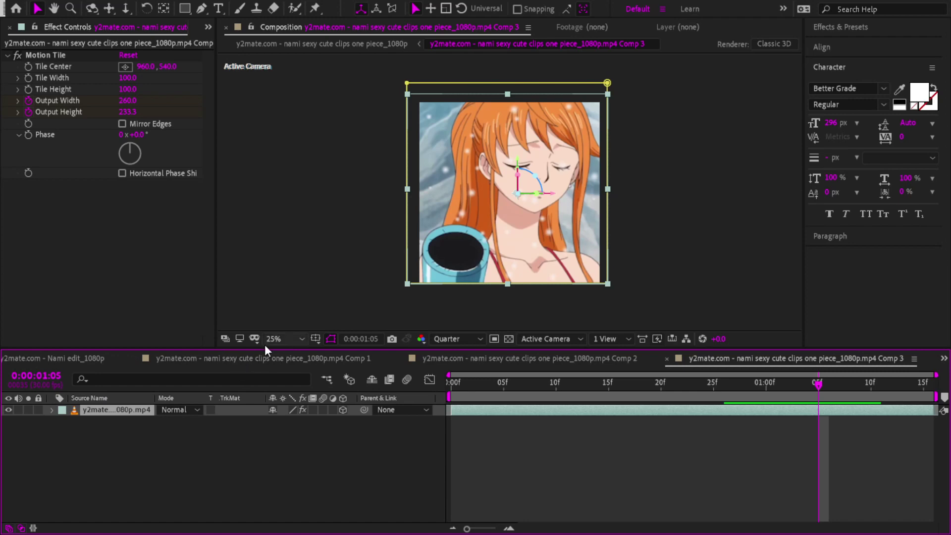
left_click(55, 357)
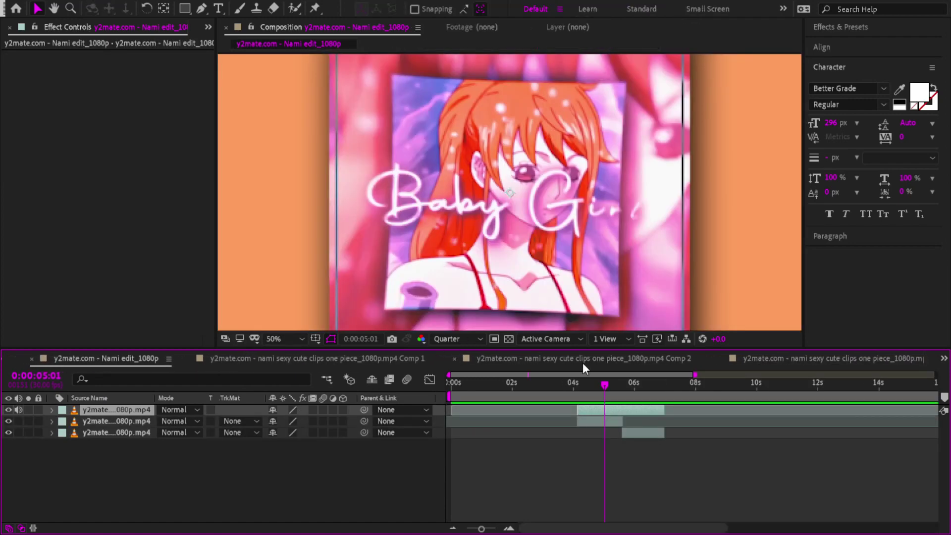
left_click(212, 365)
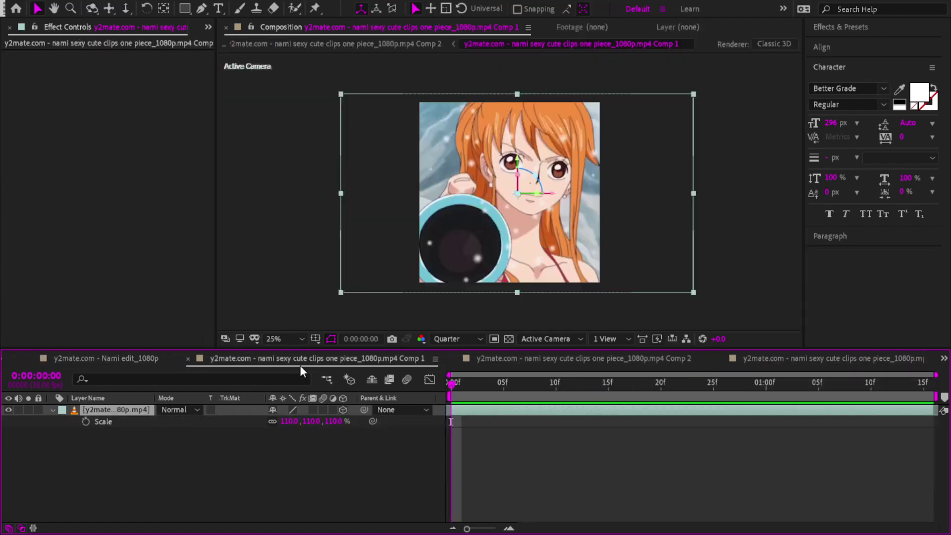
left_click(18, 360)
scroll(669, 450, "up", 4)
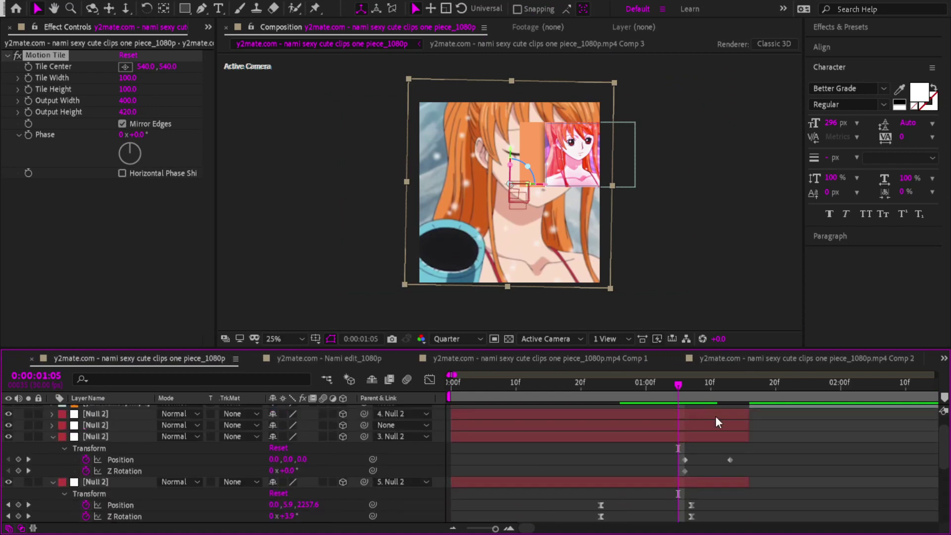
scroll(705, 409, "down", 5)
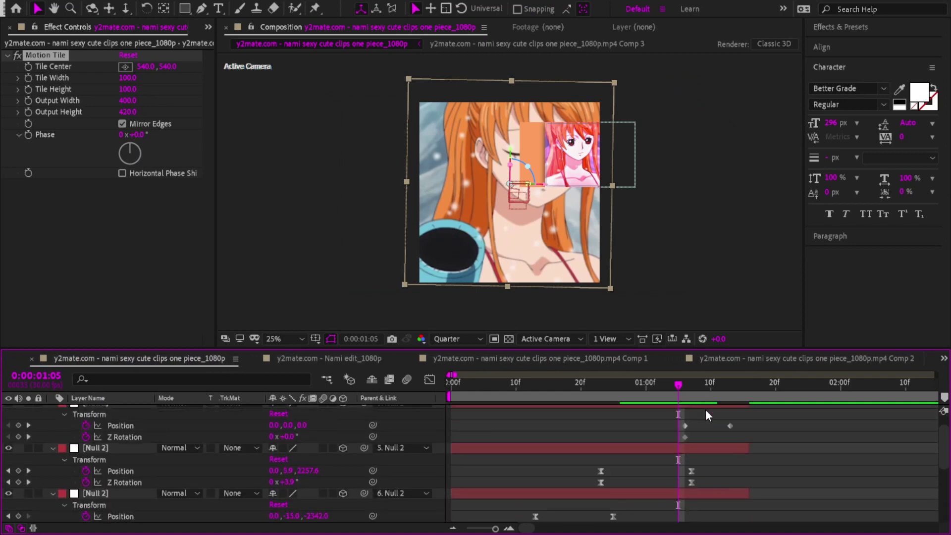
- Enable keyframing for the precomp's Motion Tile Output Width and Output Height, and place both keyframes at 0:00:01:07
left_click(685, 386)
left_click_drag(695, 400, 620, 399)
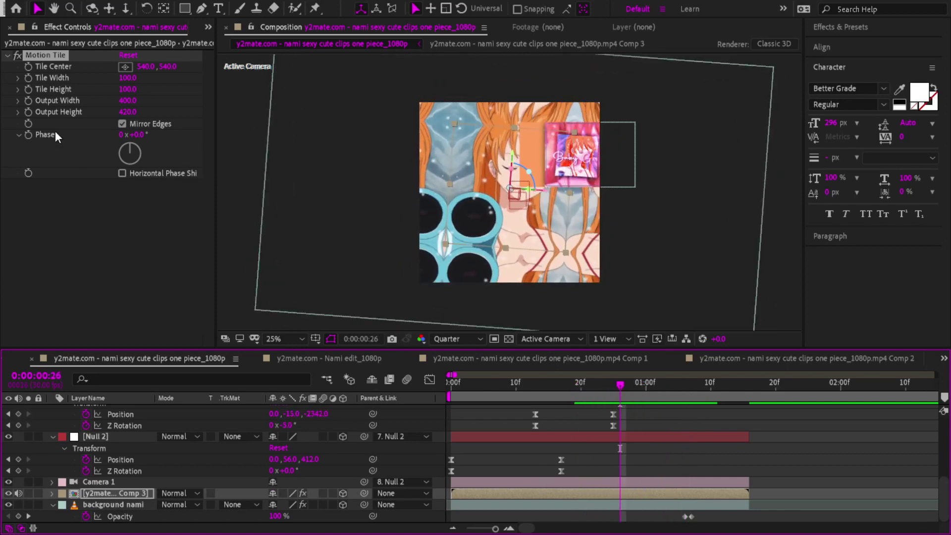
left_click(28, 100)
left_click(28, 112)
scroll(693, 502, "down", 3)
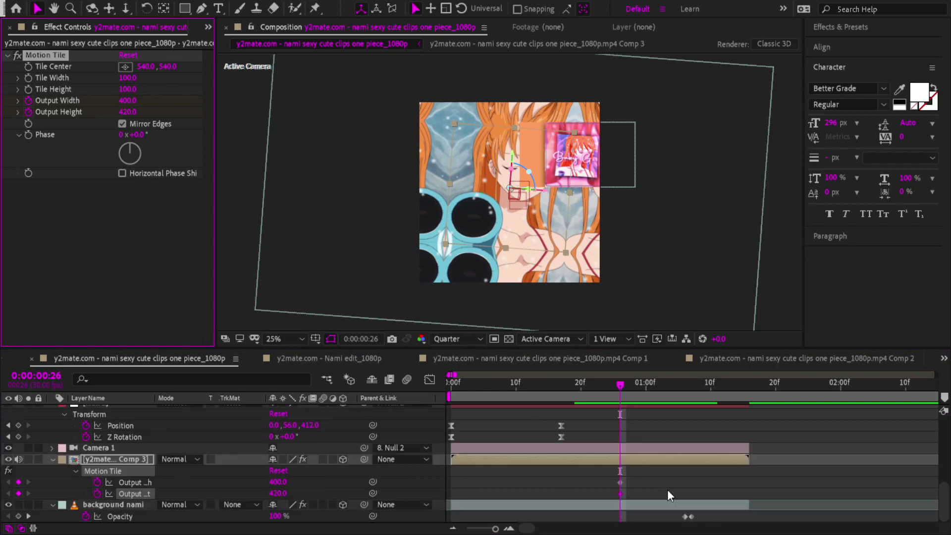
left_click_drag(623, 393, 672, 392)
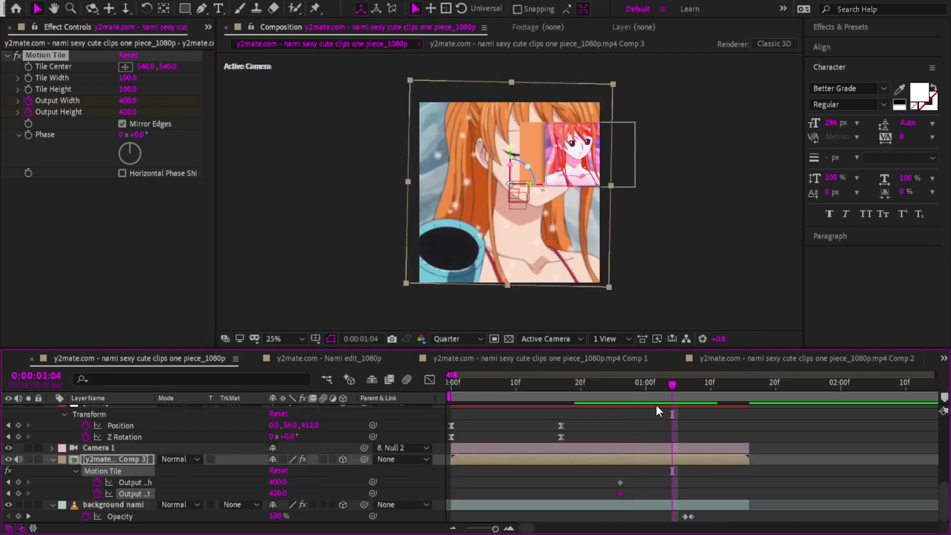
left_click_drag(618, 494, 691, 483)
- At 0:00:01:04, set the precomp's Motion Tile Output Width and Output Height to 100
left_click_drag(128, 102, 119, 104)
left_click(122, 102)
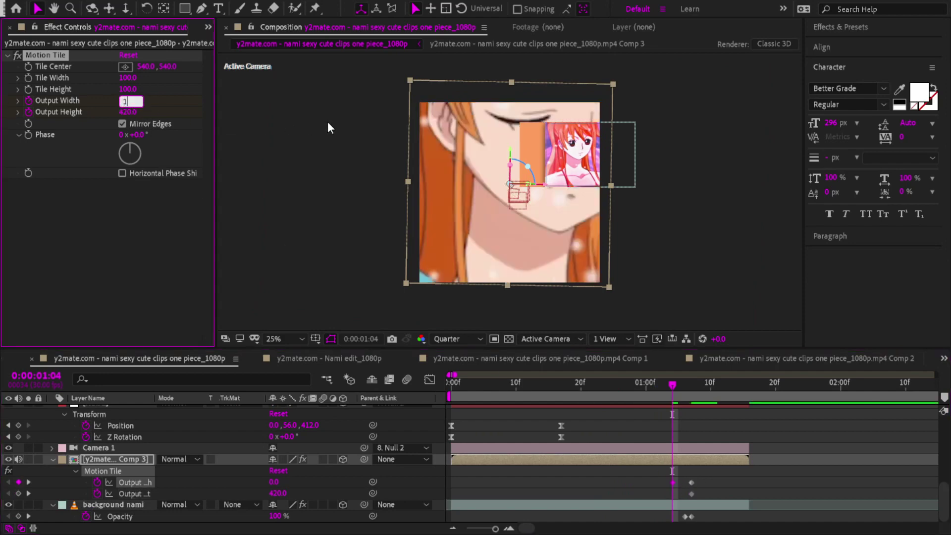
type("100")
key("Return")
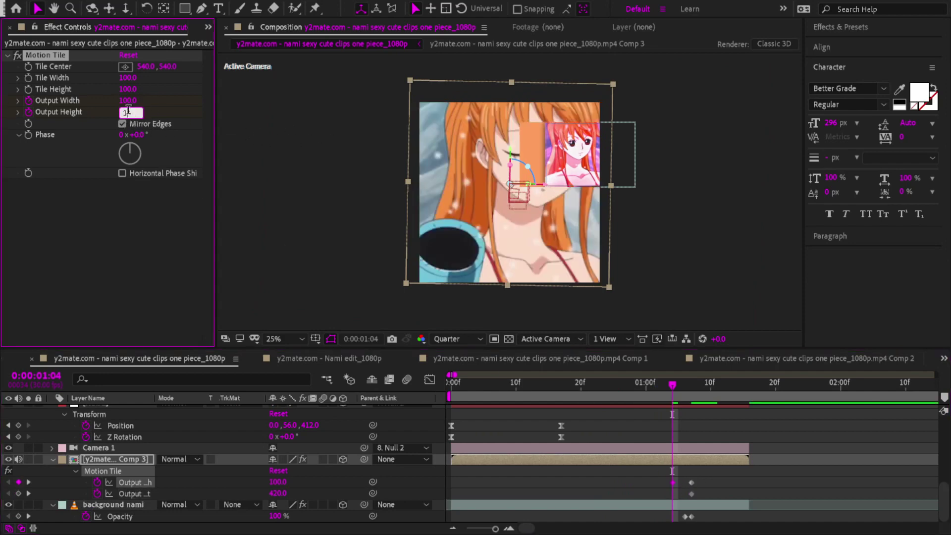
type("100")
key("Return")
- Examine the mirrored tiling at 0:00:01:13 along with the null and Motion Tile keyframes
left_click_drag(672, 384, 726, 383)
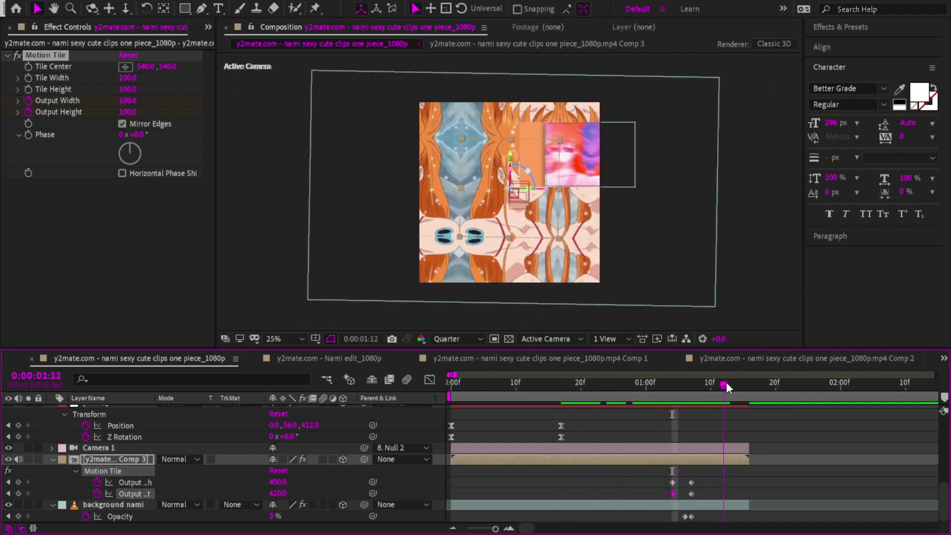
scroll(730, 442, "up", 4)
left_click(729, 390)
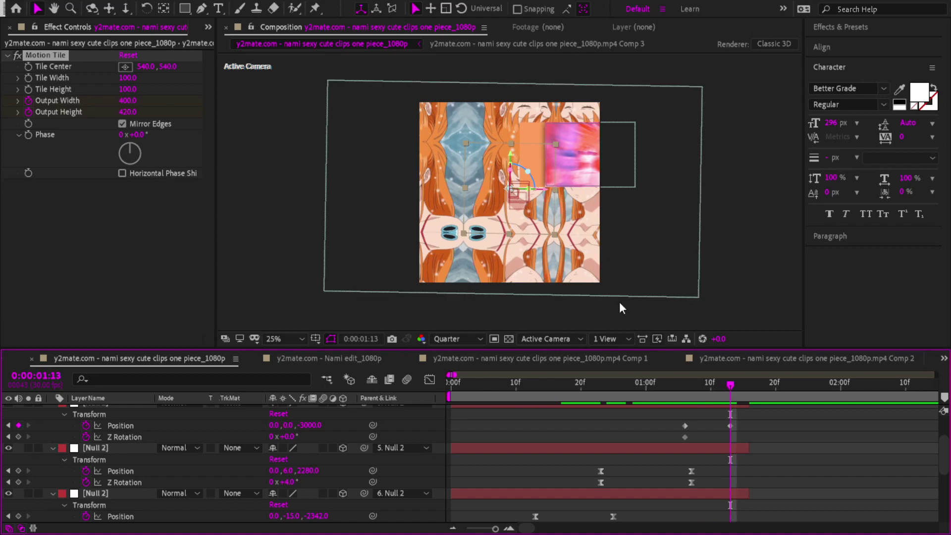
scroll(641, 300, "down", 2)
scroll(645, 504, "down", 4)
scroll(538, 206, "up", 2)
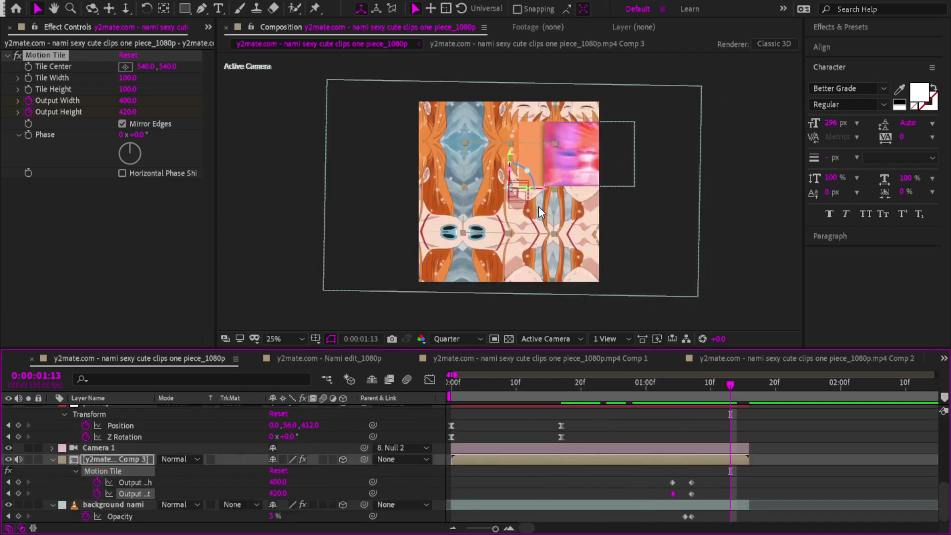
- At 0:00:01:13, keyframe the null directly above Camera 1 to Position -1274, 56, 412 and Z Rotation -10°
scroll(551, 279, "up", 1)
scroll(679, 250, "down", 1)
left_click_drag(286, 424, 188, 422)
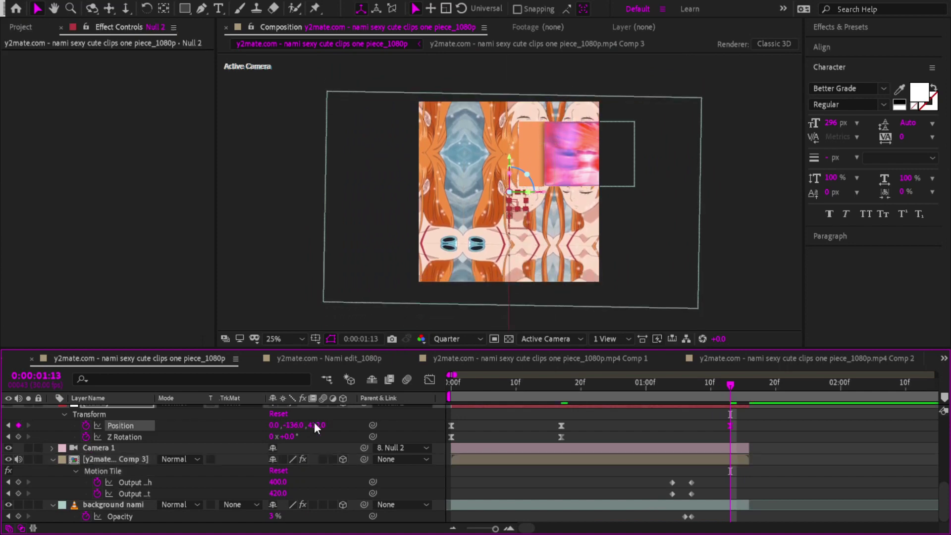
key("ctrl+z")
left_click_drag(274, 426, 2, 418)
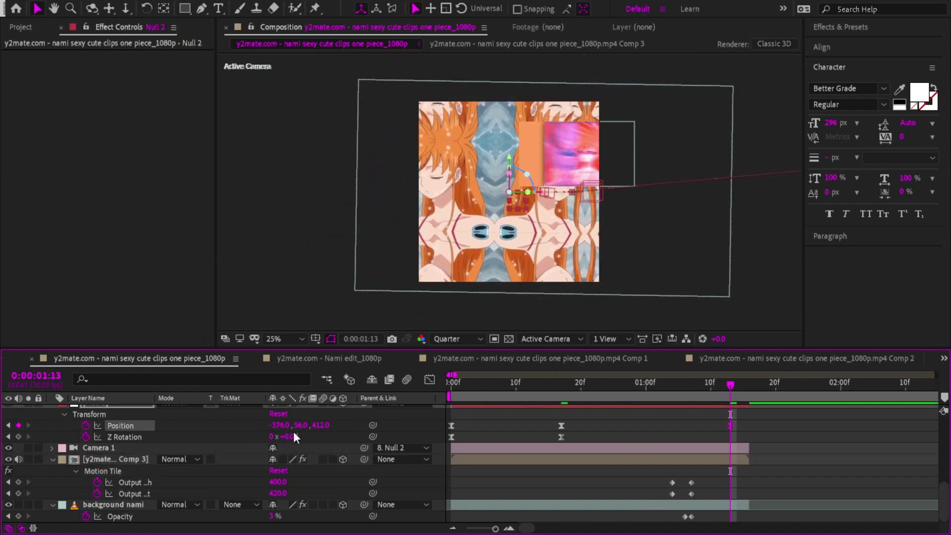
left_click_drag(277, 426, 95, 429)
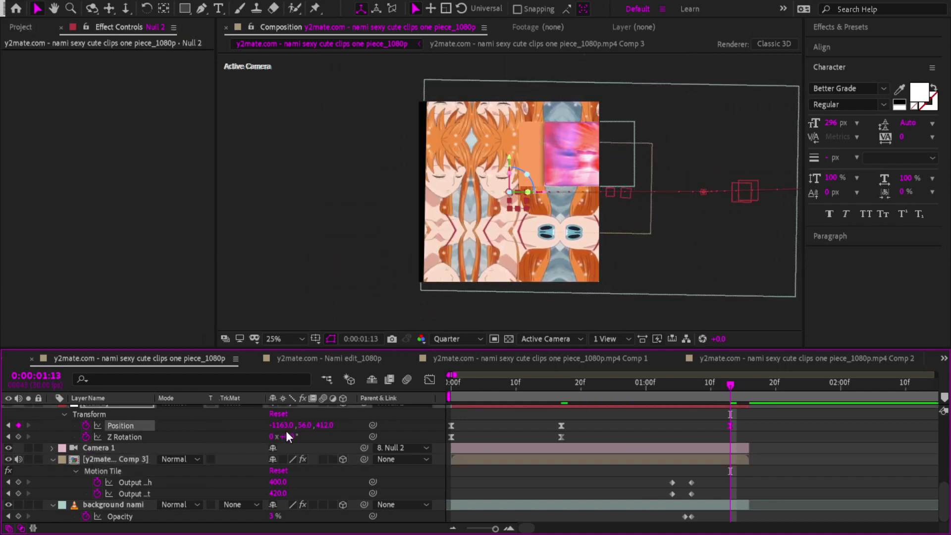
mouse_move(287, 427)
left_mouse_down()
mouse_move(295, 437)
mouse_move(282, 437)
left_mouse_up()
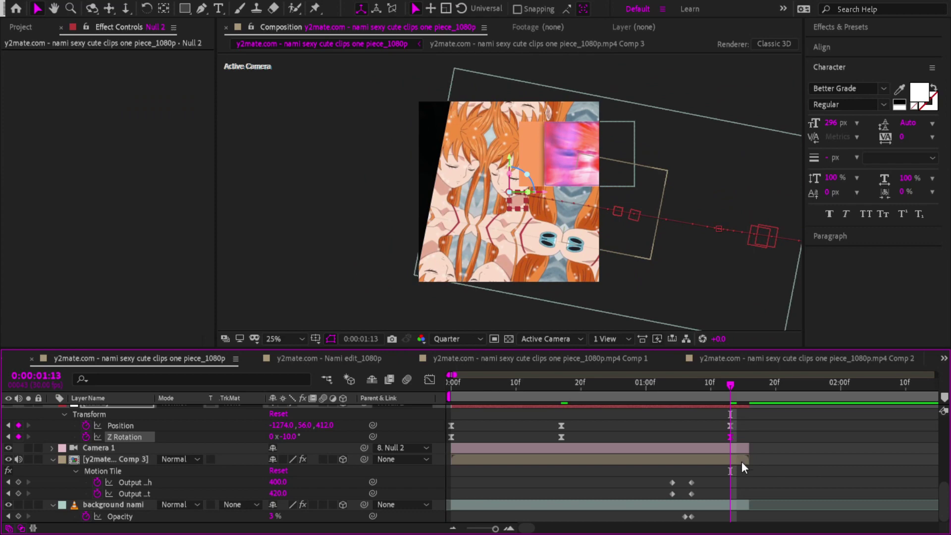
- At 0:00:01:07, set the precomp's Motion Tile Output Width to 640 and Output Height to 660
left_click_drag(710, 384, 691, 386)
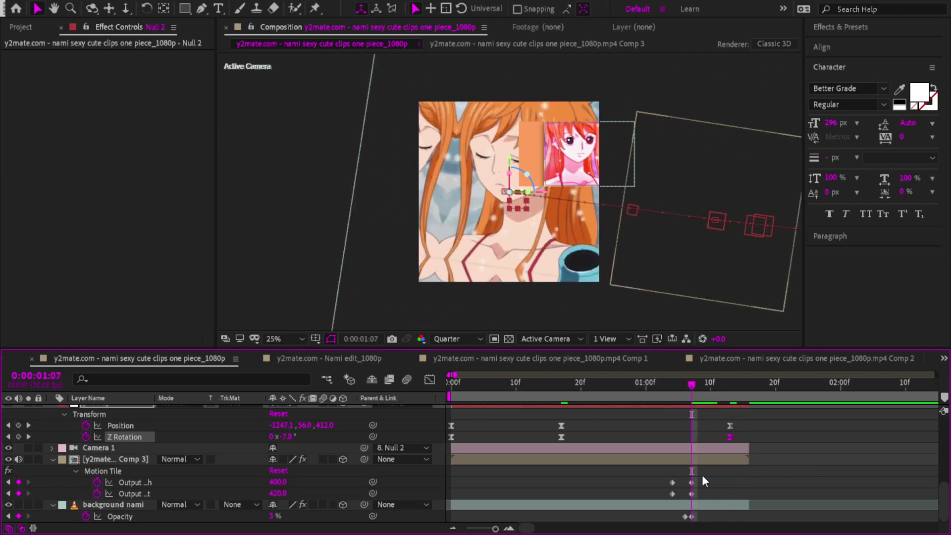
left_click(703, 460)
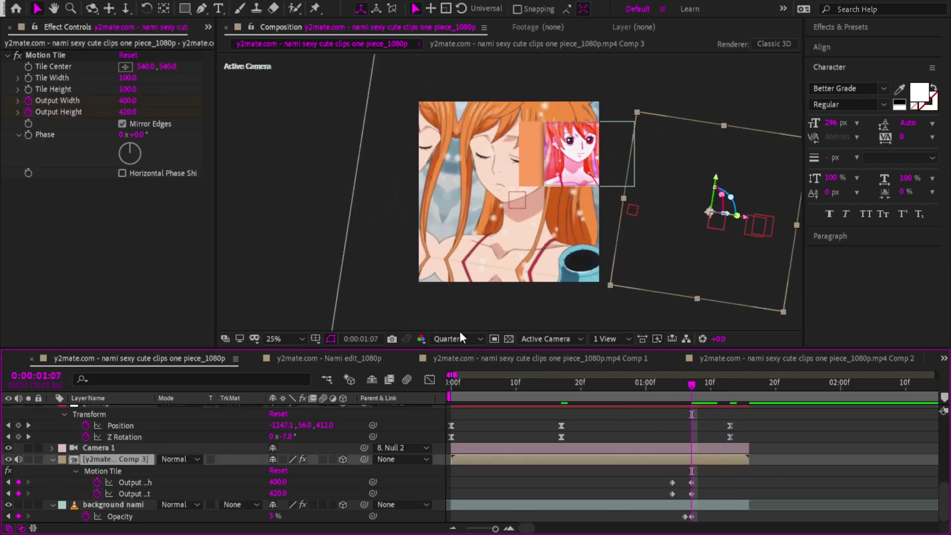
left_click_drag(129, 102, 141, 117)
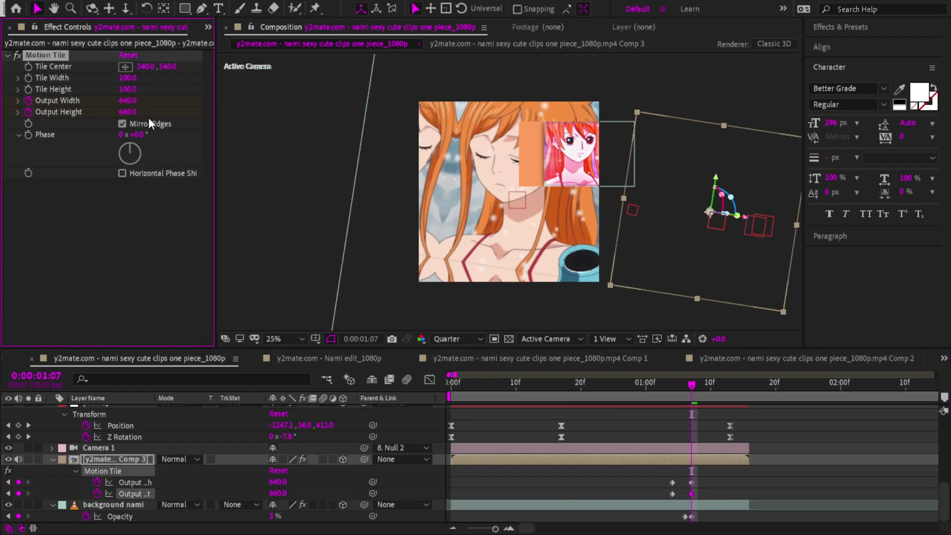
scroll(742, 460, "up", 5)
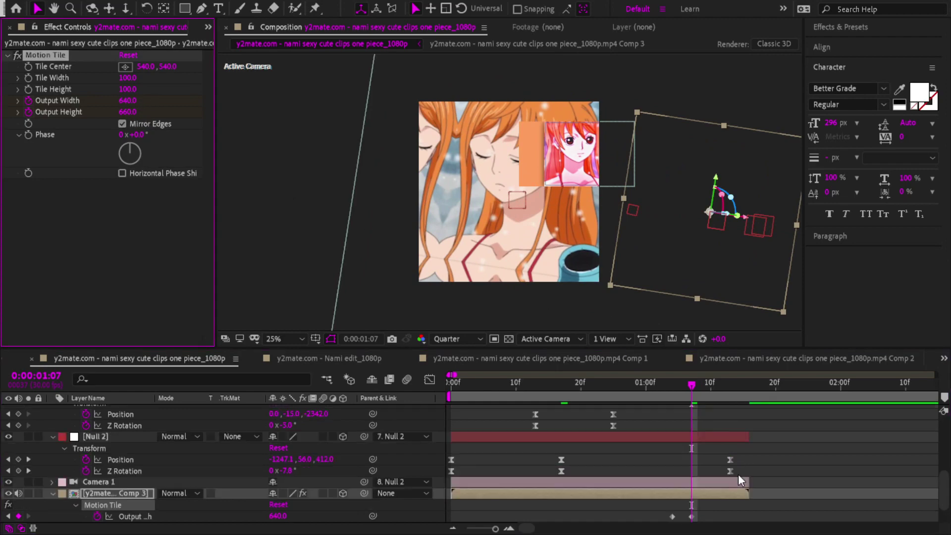
- Set the 0:00:01:13 Position of the null parented to 3. Null 2 to -309, 102, -3000, and move that keyframe to 0:00:01:16
left_click_drag(701, 388, 730, 391)
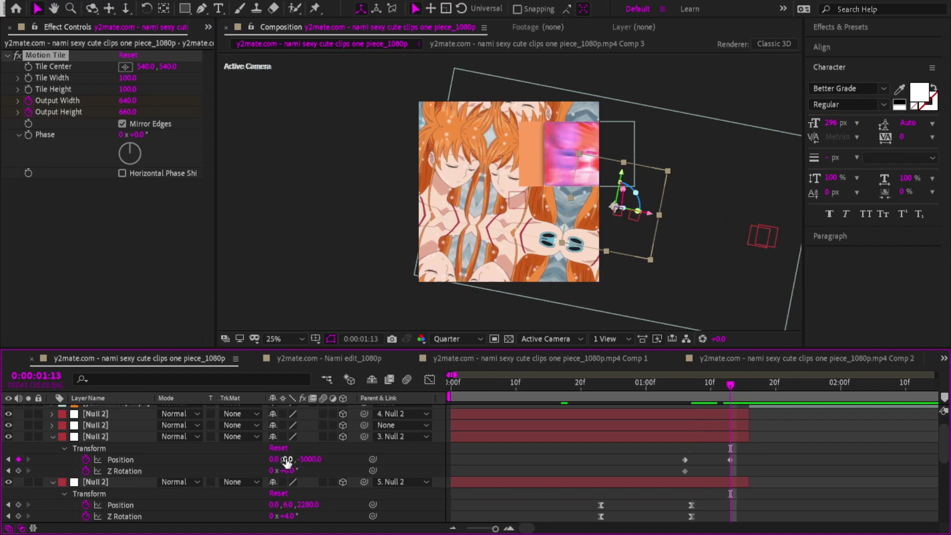
left_click_drag(287, 462, 46, 414)
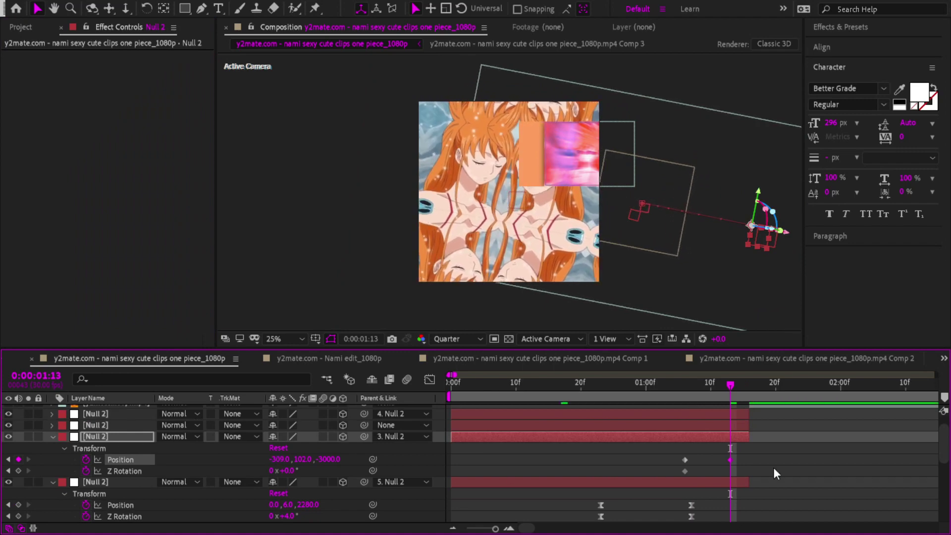
left_click_drag(730, 459, 749, 459)
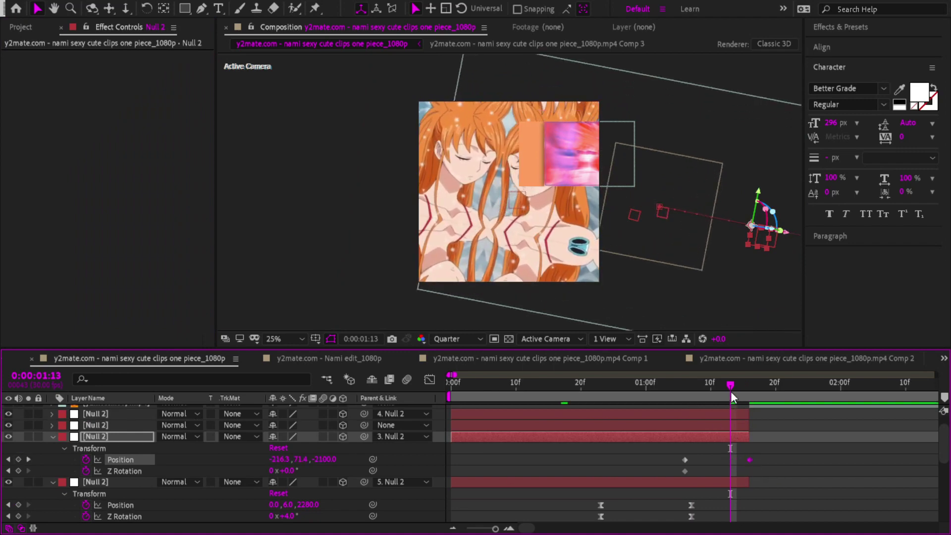
- Keyframe the same null's Z Rotation at -3° and align that keyframe with its Position keyframe at 0:00:01:16
left_click_drag(732, 394, 748, 385)
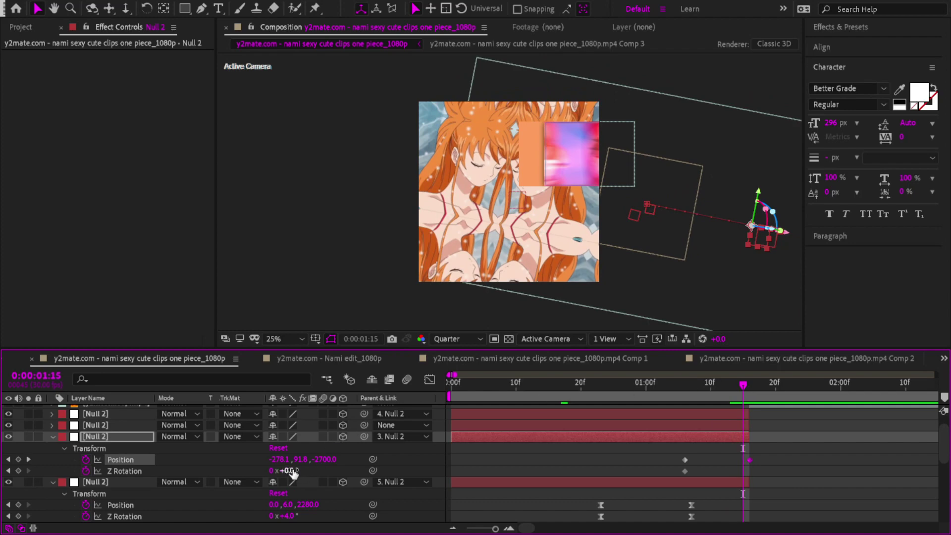
left_click_drag(292, 471, 291, 472)
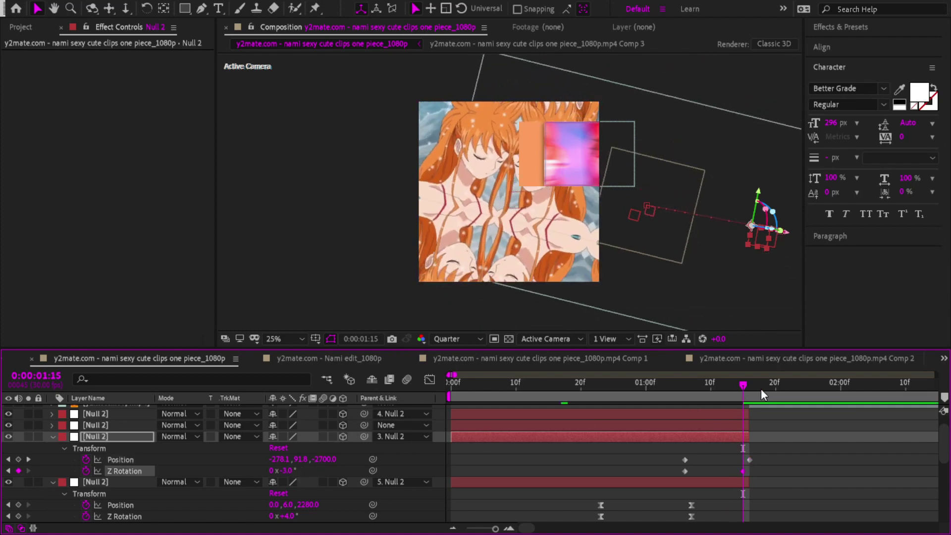
left_click_drag(688, 397, 741, 388)
left_click_drag(742, 471, 748, 469)
left_click(755, 398)
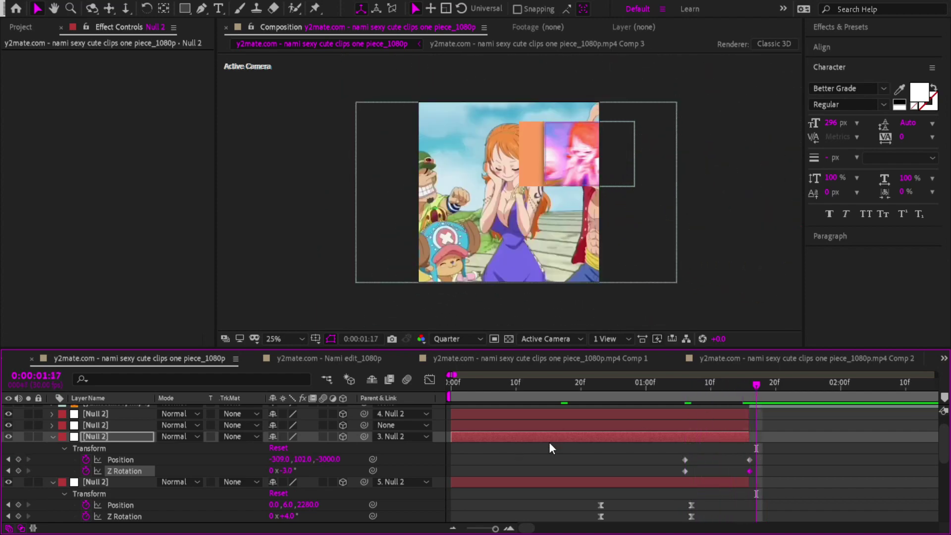
left_click(747, 387)
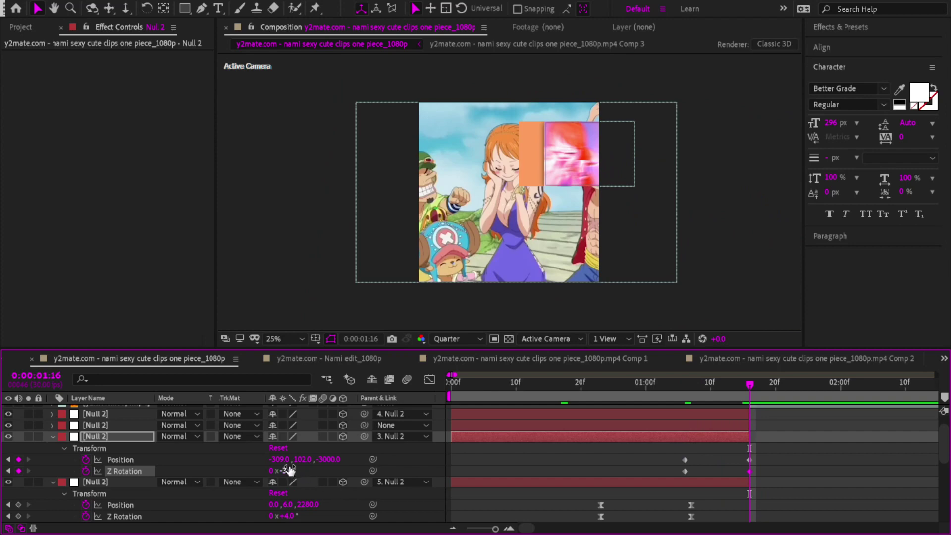
- Preview the camera move around the zoom-out's first keyframes at 0:00:01:06 and again from the start of the composition
left_click_drag(666, 386, 687, 394)
key("space")
key("space")
key("Page_Up")
key("Page_Up")
key("Page_Up")
key("Page_Up")
key("Page_Up")
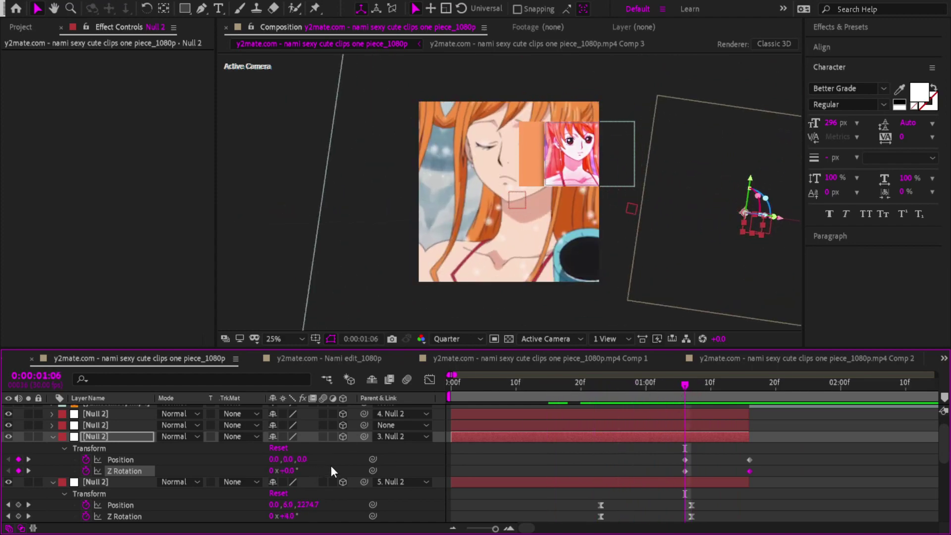
scroll(679, 465, "up", 2)
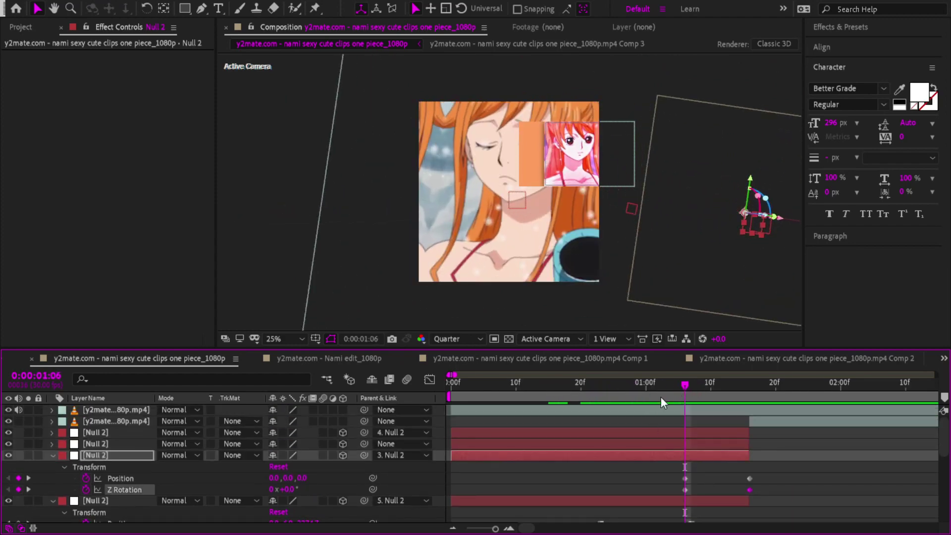
left_click(580, 387)
left_click_drag(578, 385, 400, 391)
key("space")
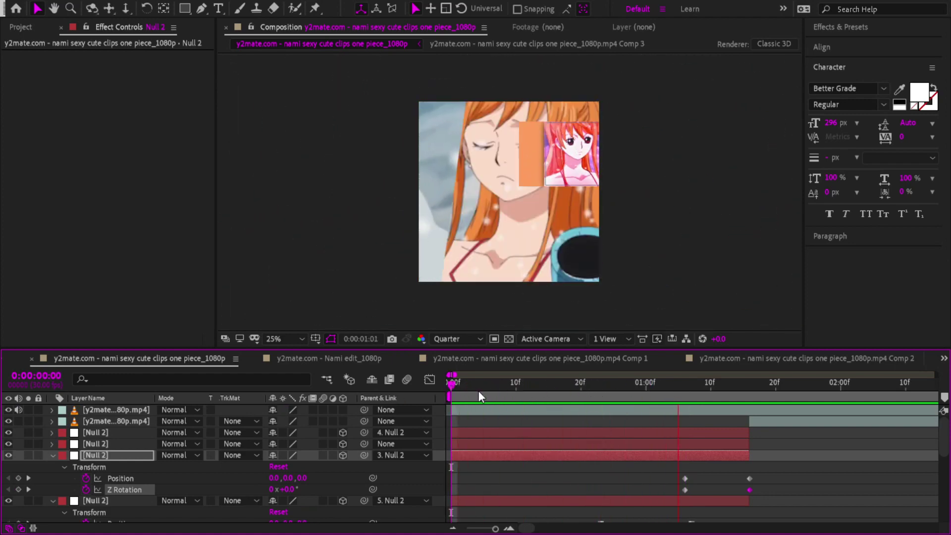
- Undo the recent Position, Z Rotation and Motion Tile output size changes on the nulls and the precomp
left_click_drag(586, 392, 651, 389)
scroll(679, 427, "down", 3)
key("ctrl+z")
key("ctrl+z")
key("ctrl+z")
key("ctrl+z")
key("ctrl+z")
key("ctrl+z")
scroll(678, 437, "up", 3)
scroll(658, 401, "down", 3)
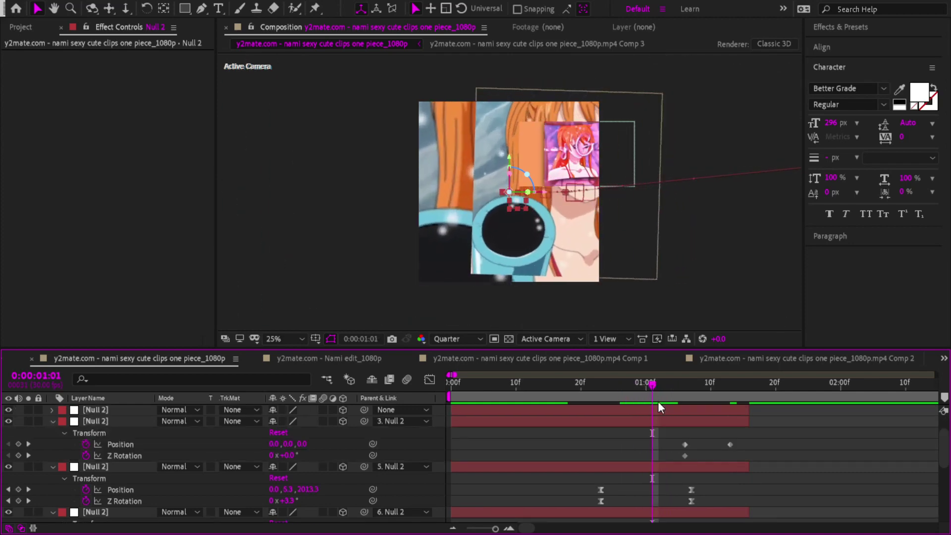
- Examine the Position speed graph of the null parented to 5. Null 2
left_click(141, 490)
left_click(429, 379)
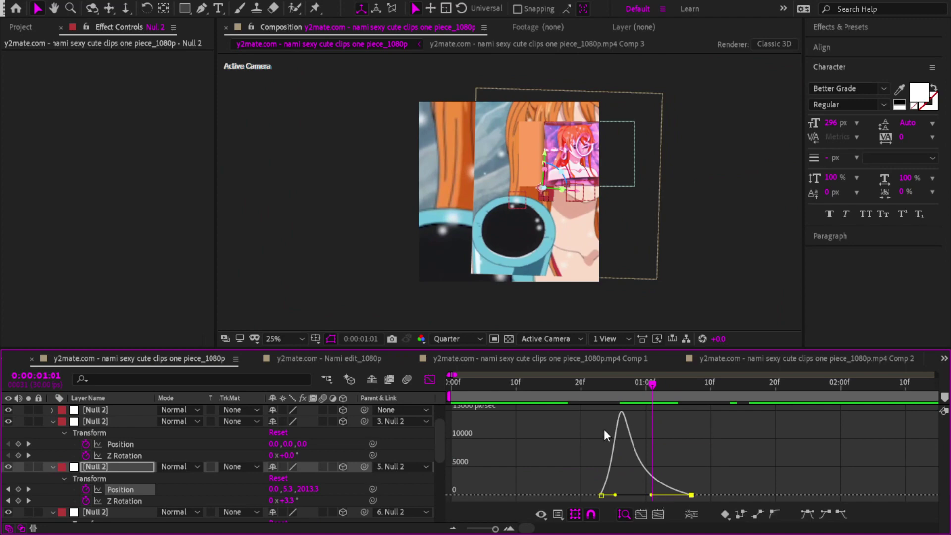
left_click(428, 379)
- Undo the precomp's Motion Tile Output Width and Output Height keyframes and preview the move from 0:00:00:07
key("ctrl+z")
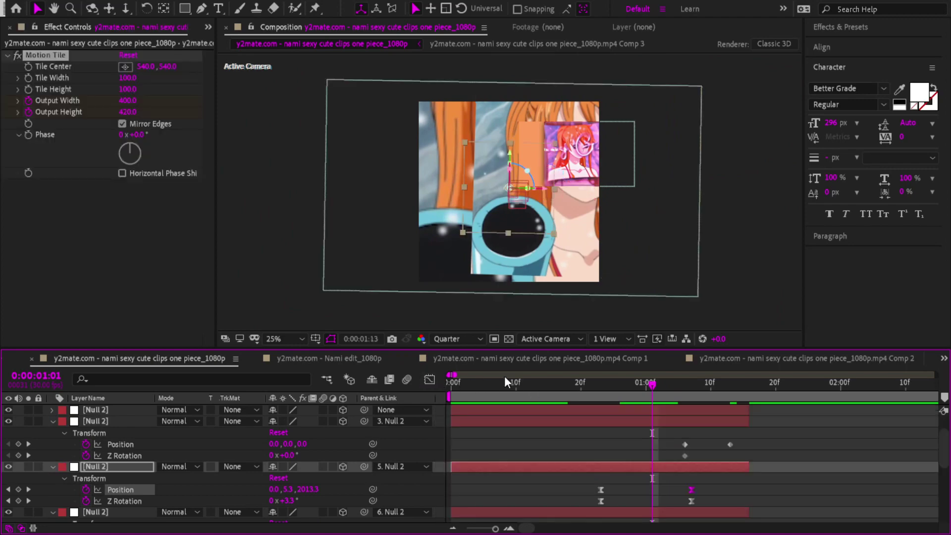
left_click_drag(649, 385, 493, 389)
key("space")
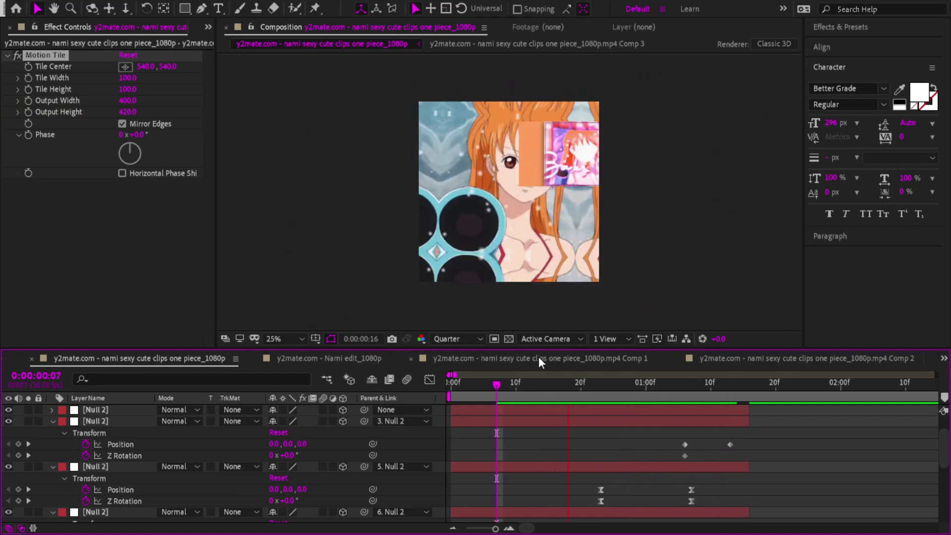
mouse_move(647, 391)
left_mouse_down()
mouse_move(605, 390)
mouse_move(650, 407)
left_mouse_up()
scroll(630, 430, "down", 5)
key("ctrl+z")
left_click(646, 388)
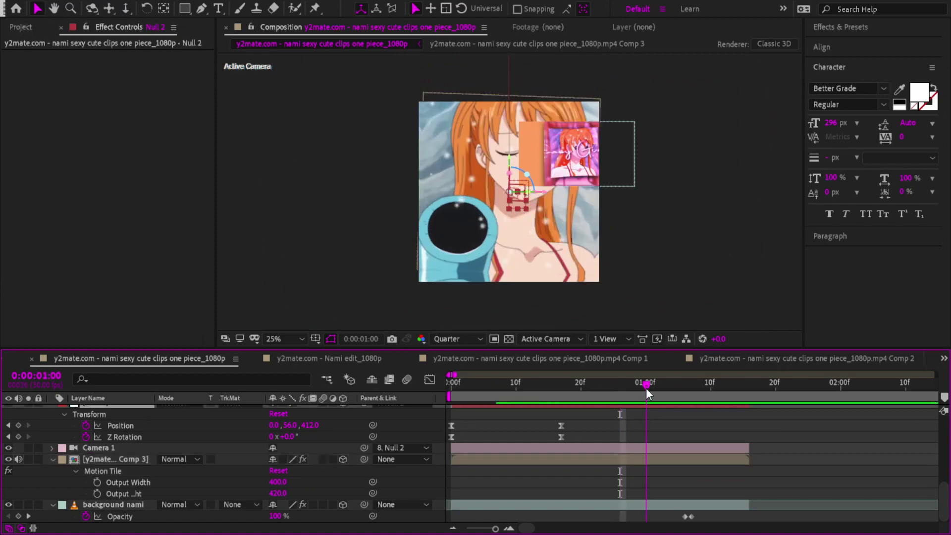
- Enable keyframing for the precomp's Motion Tile Output Width and Output Height at 0:00:01:00 and set both to 100
left_click(488, 253)
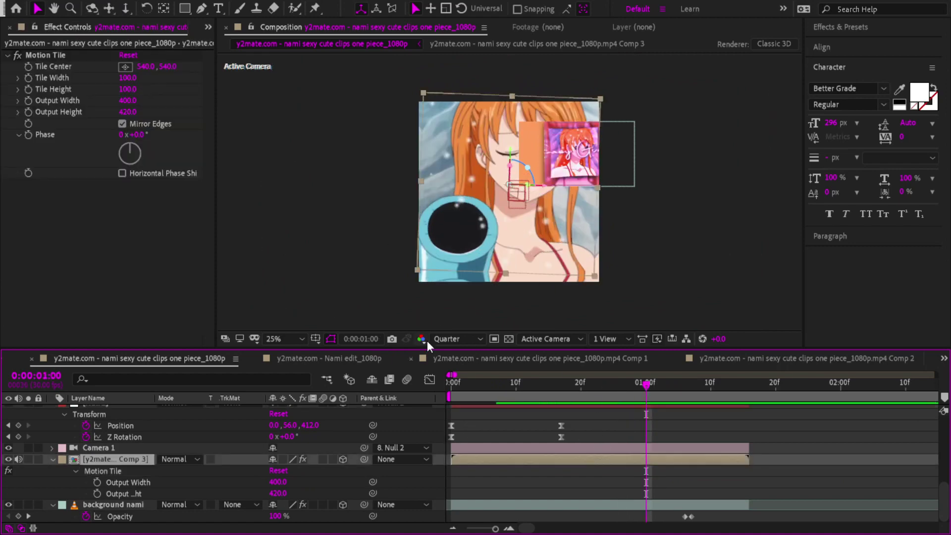
left_click(28, 101)
left_click(29, 112)
type("10")
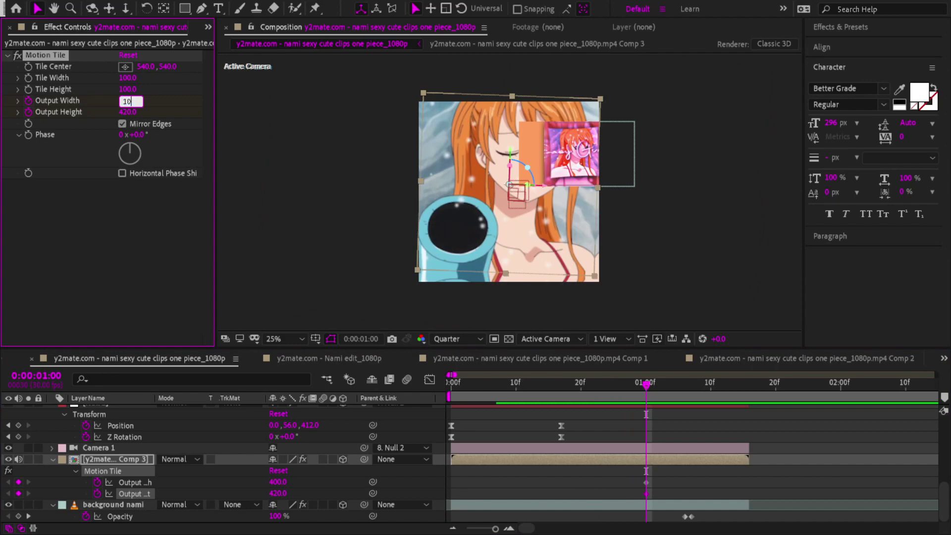
type("0")
key("Return")
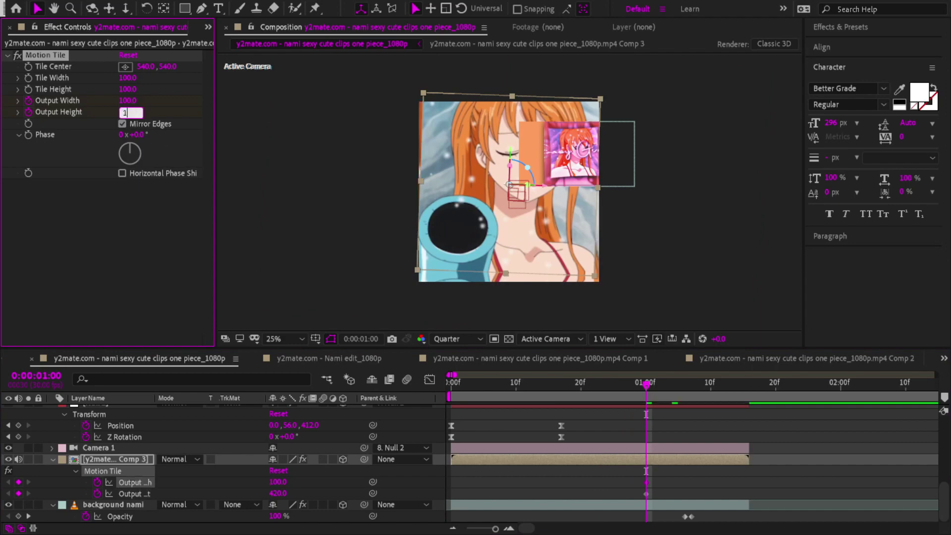
key("Return")
- Move the Output Width and Output Height keyframes to about 0:00:01:03
key("u")
key("u")
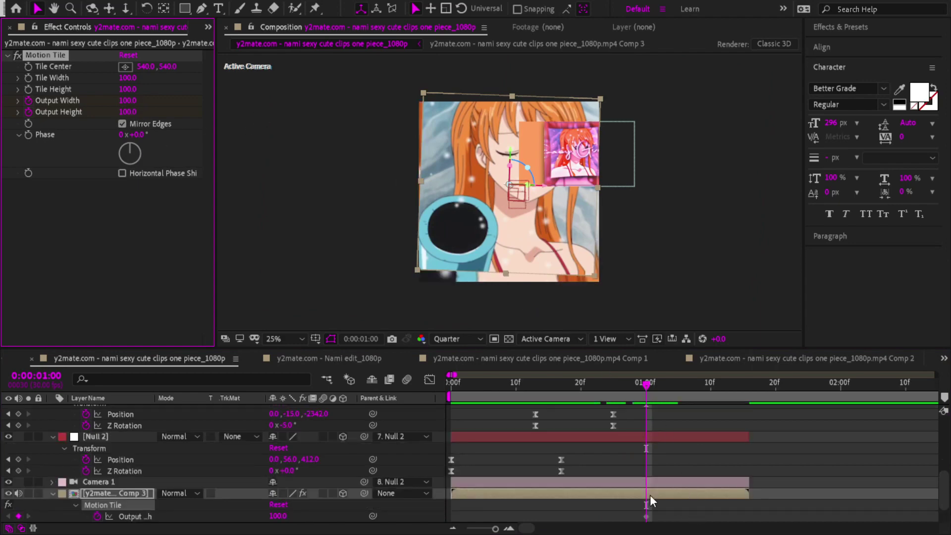
scroll(664, 490, "down", 2)
mouse_move(662, 477)
left_mouse_down()
mouse_move(638, 497)
mouse_move(670, 481)
left_mouse_up()
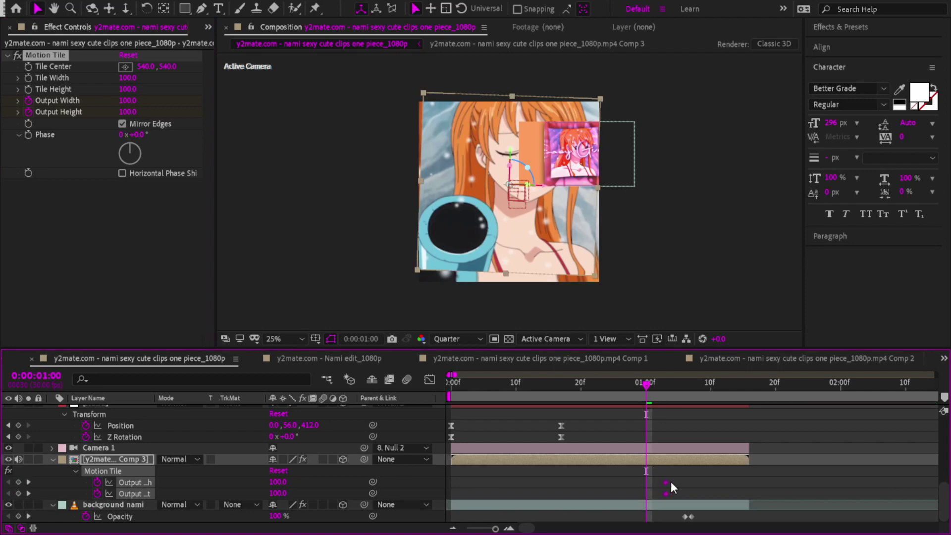
- At 0:00:01:06, set the precomp's Motion Tile Output Width to 710 and Output Height to 650
left_click_drag(661, 399, 684, 399)
left_click_drag(129, 100, 168, 112)
mouse_move(131, 101)
left_mouse_down()
mouse_move(159, 102)
mouse_move(149, 112)
mouse_move(139, 101)
left_mouse_up()
scroll(765, 423, "up", 3)
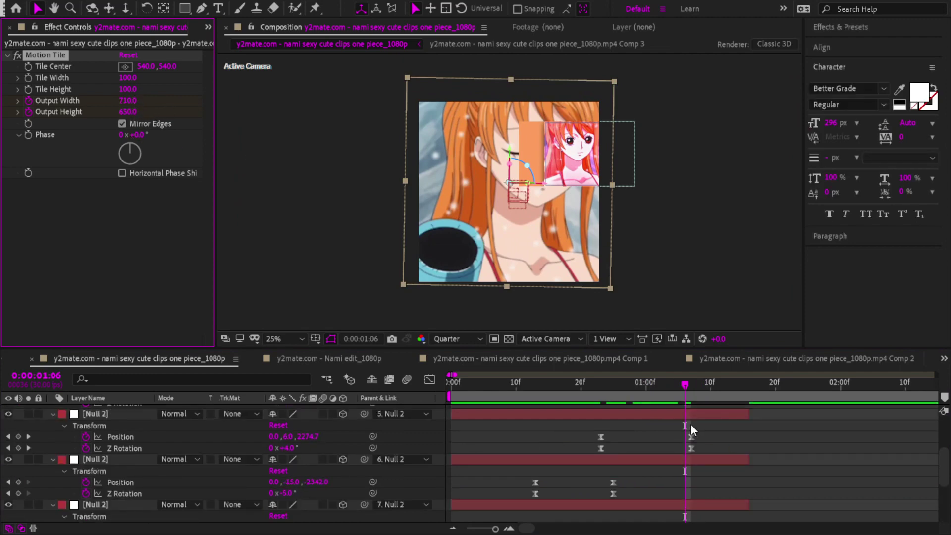
- At 0:00:01:13, keyframe the null parented to 3. Null 2 to Position -2291, 0, -3455 and Z Rotation -13°
left_click_drag(686, 384, 729, 393)
scroll(746, 430, "up", 2)
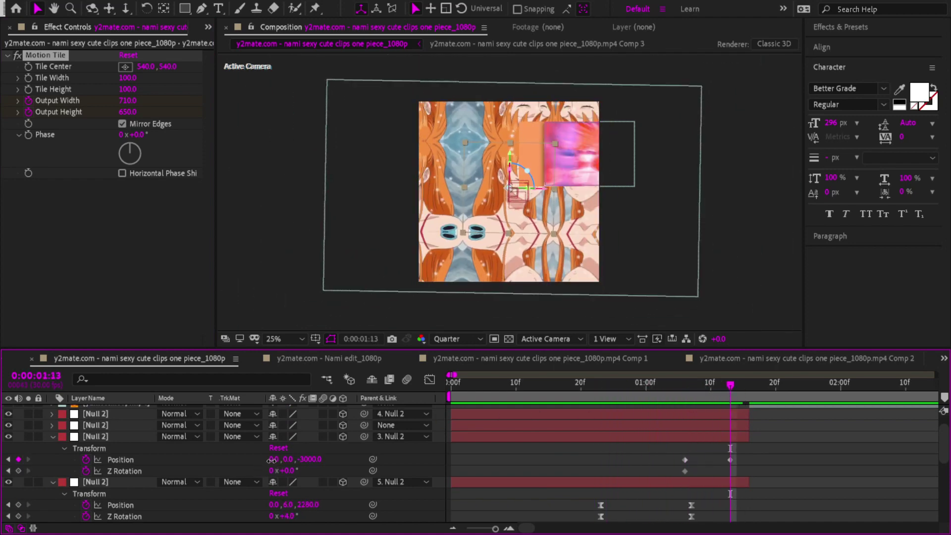
left_click_drag(272, 460, 251, 461)
left_click_drag(631, 391, 729, 399)
left_click_drag(282, 460, 201, 463)
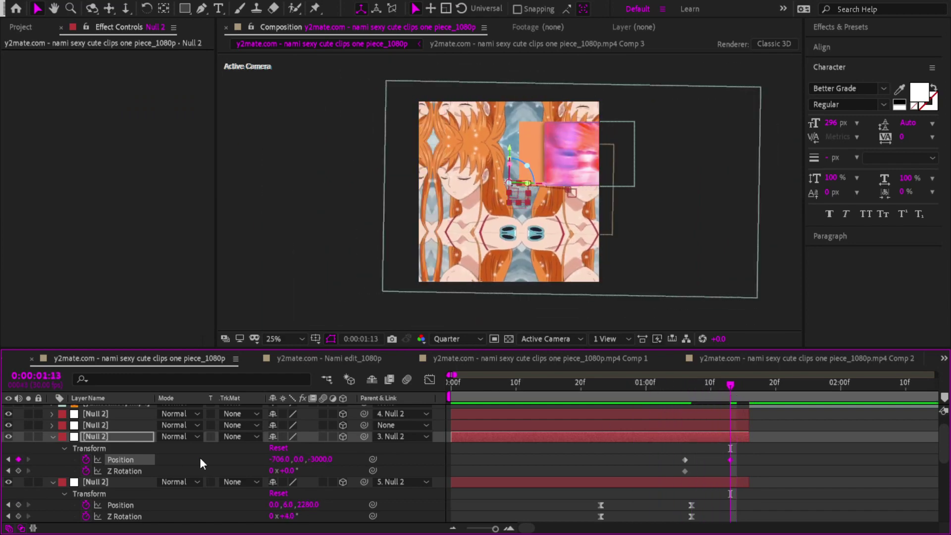
left_click_drag(283, 460, 257, 462)
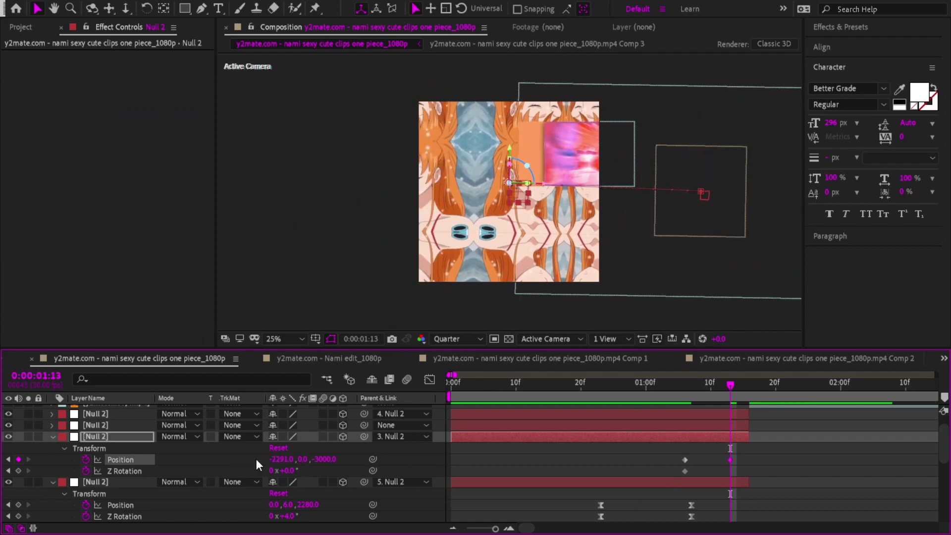
left_click(325, 459)
left_click(335, 462)
left_click_drag(325, 459, 283, 470)
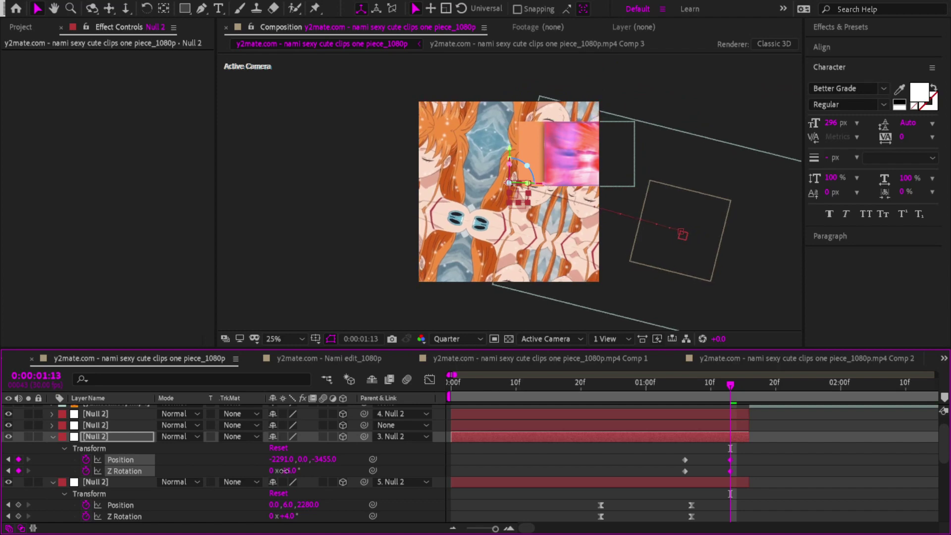
- Move that null's ending Position and Z Rotation keyframes to the end of its layer at 0:00:01:16
mouse_move(752, 460)
left_mouse_down()
mouse_move(724, 475)
mouse_move(751, 463)
left_mouse_up()
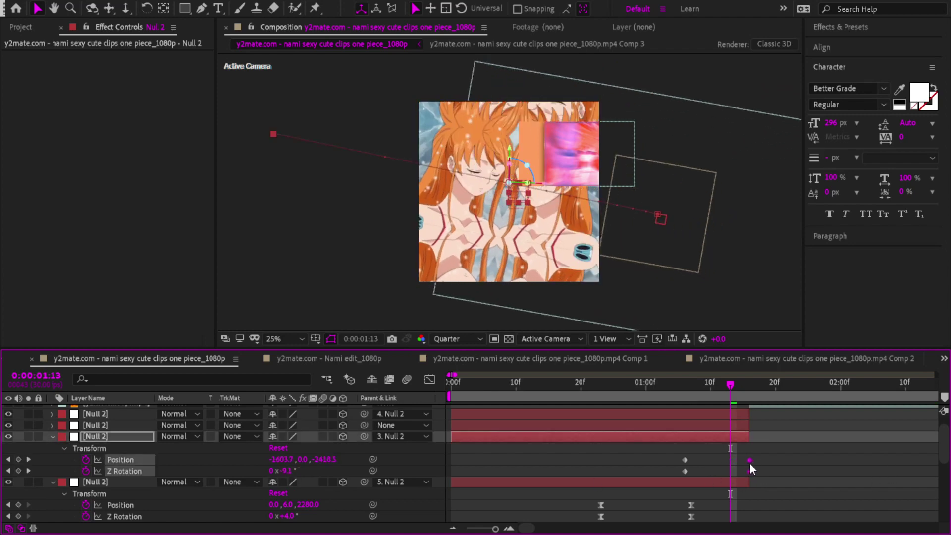
scroll(732, 476, "down", 2)
scroll(732, 476, "up", 2)
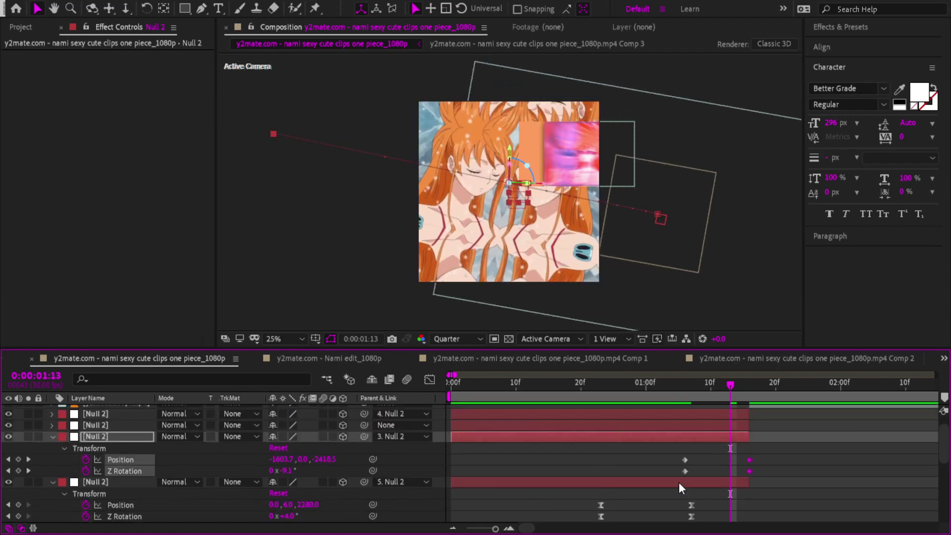
- Move the null's starting Position and Z Rotation keyframes to about 0:00:01:07, apply Easy Ease to both pairs and check their curves
left_click_drag(669, 459, 691, 460)
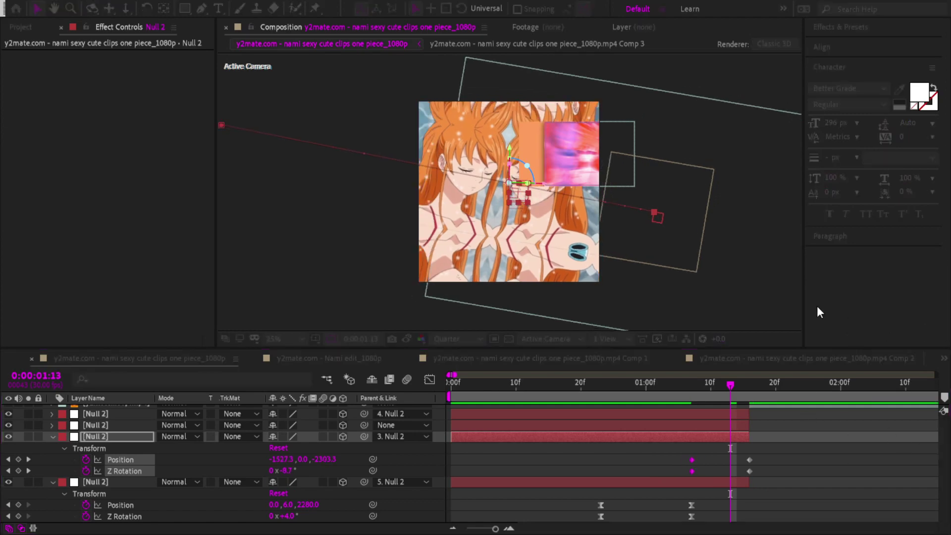
key("F9")
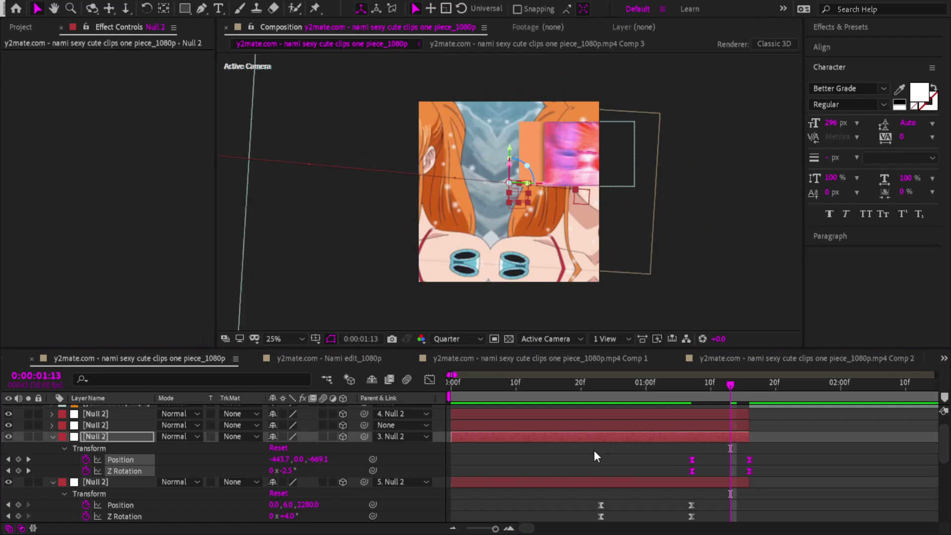
left_click(429, 380)
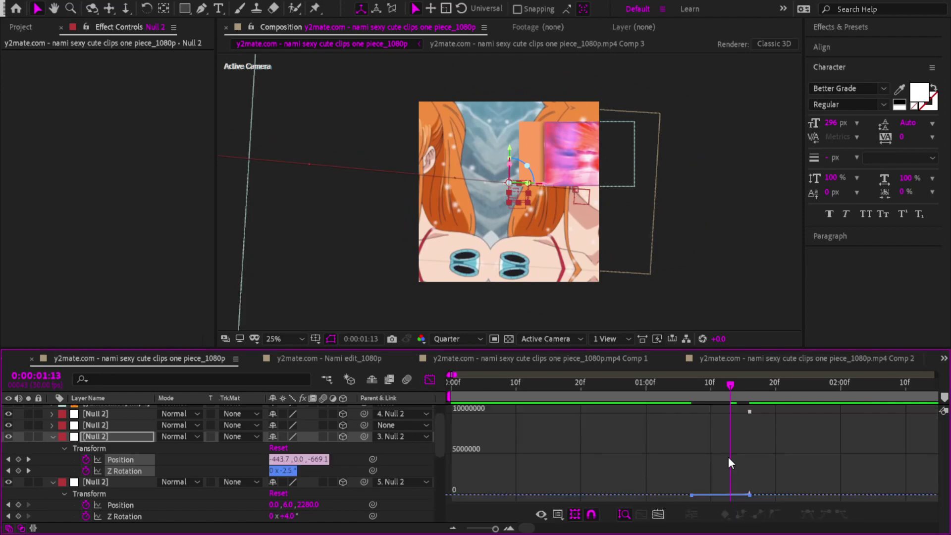
left_click(781, 324)
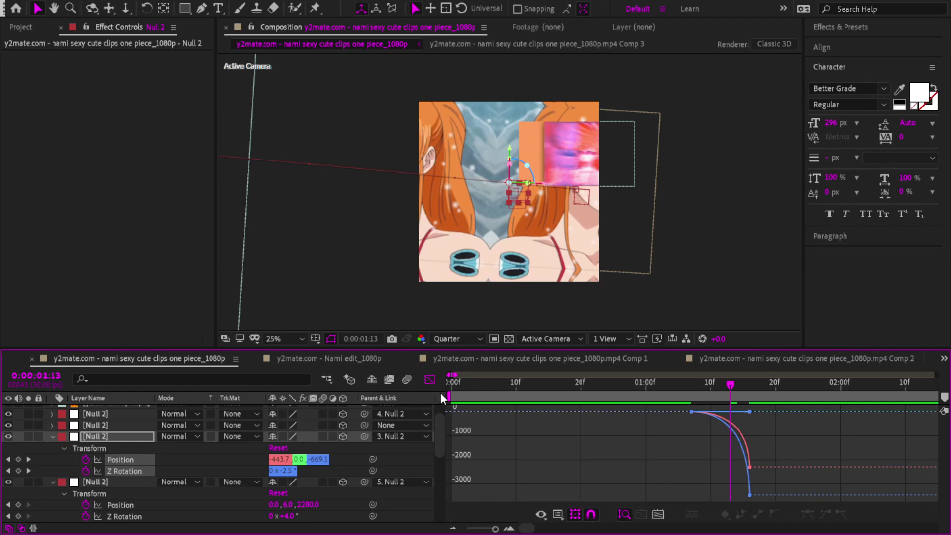
left_click(429, 379)
- Play the composition from the start and inspect the final zoom-out near 0:00:01:15
left_click_drag(682, 386, 439, 386)
key("space")
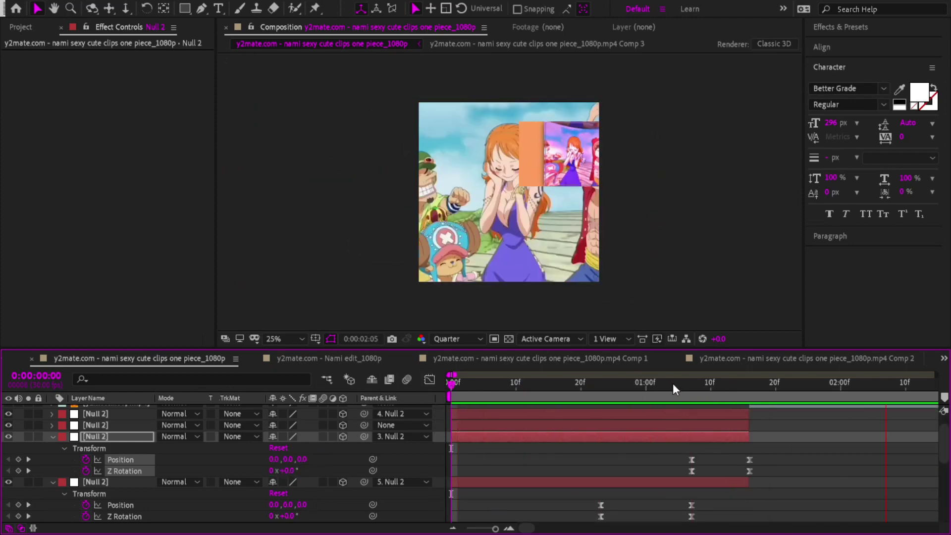
left_click(705, 386)
left_click_drag(705, 386, 741, 386)
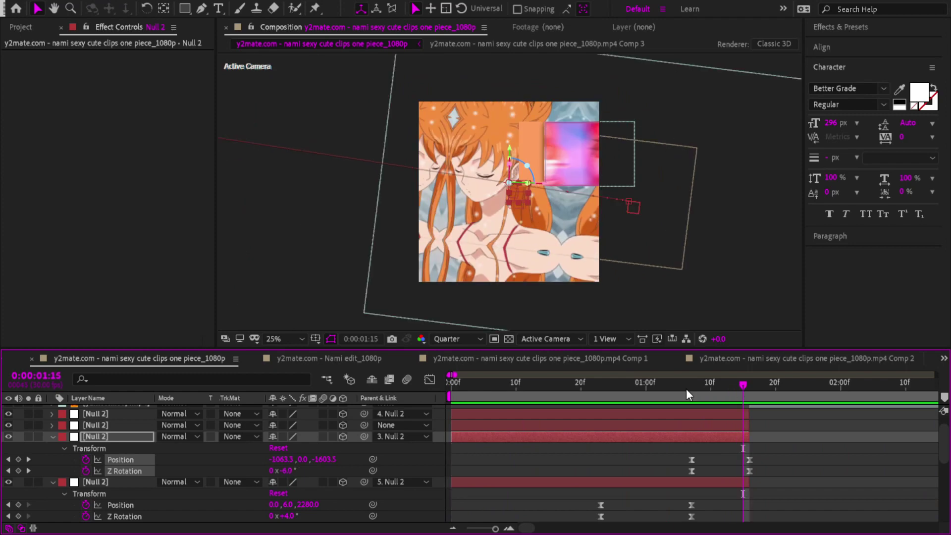
- Pull the ending Z Rotation keyframe's ease handle down in the value graph to soften the curve into its end, and preview it
left_click_drag(272, 470, 282, 470)
left_click_drag(742, 469, 655, 472)
left_click(908, 182)
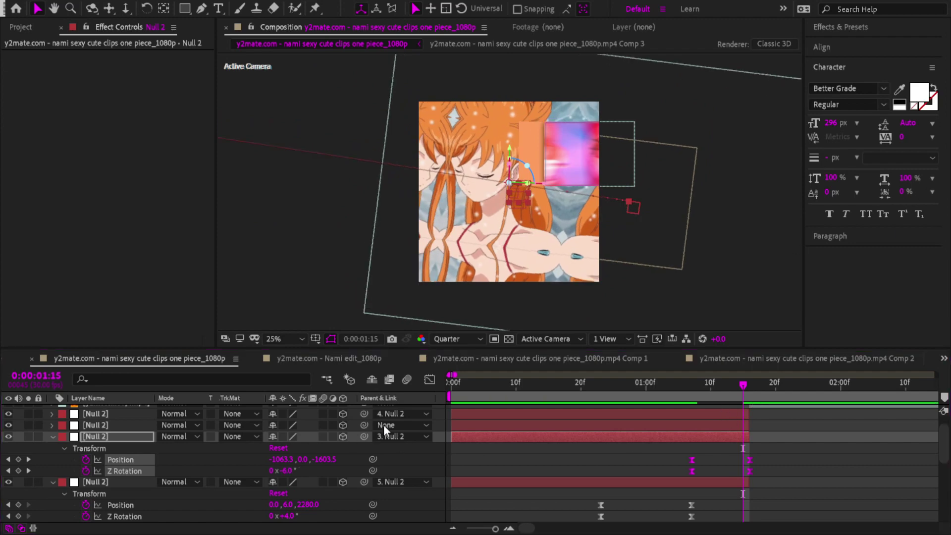
left_click(342, 470)
left_click(141, 468)
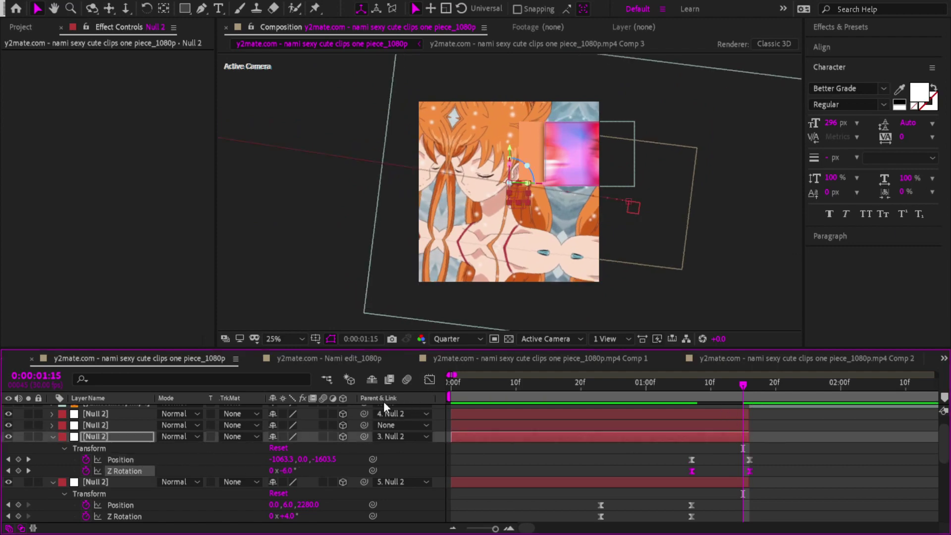
left_click(429, 380)
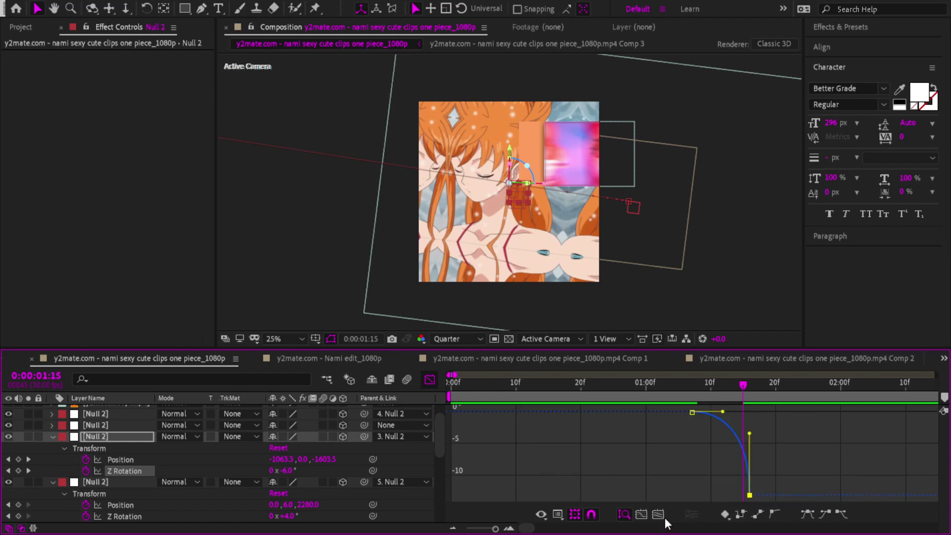
left_click_drag(752, 435, 798, 472)
left_click_drag(696, 395, 516, 395)
key("space")
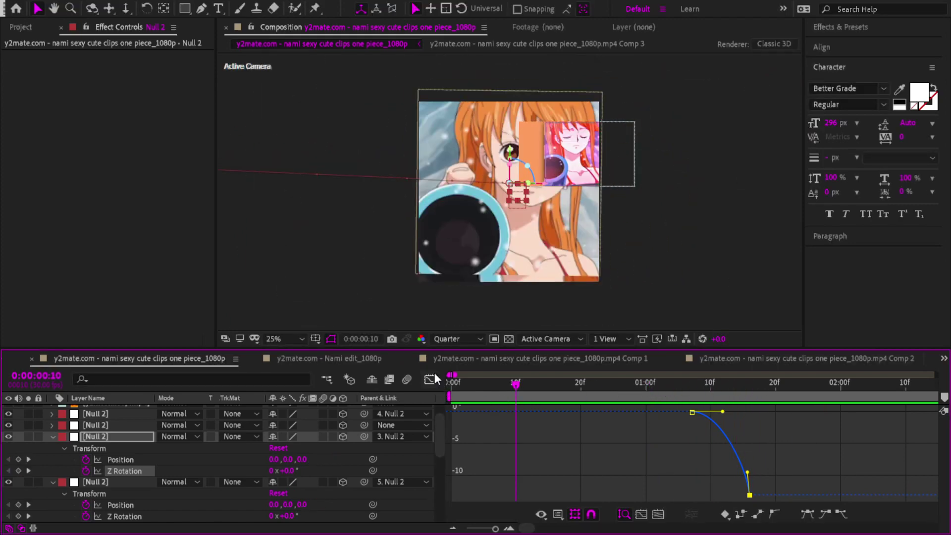
left_click(430, 379)
- Collapse the expanded properties of the nulls and the Comp 3 precomp
left_click(52, 437)
left_click(52, 447)
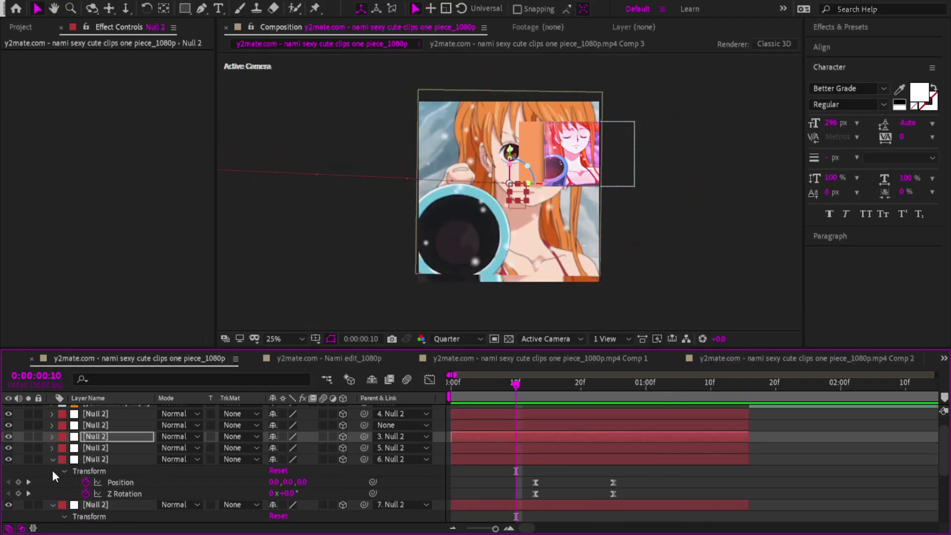
left_click(52, 459)
left_click(52, 471)
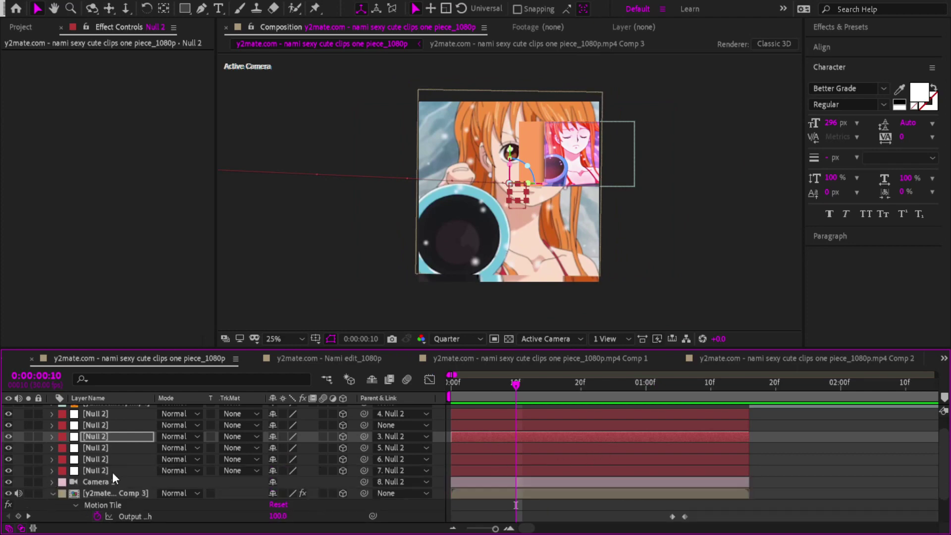
left_click(46, 490)
left_click(56, 491)
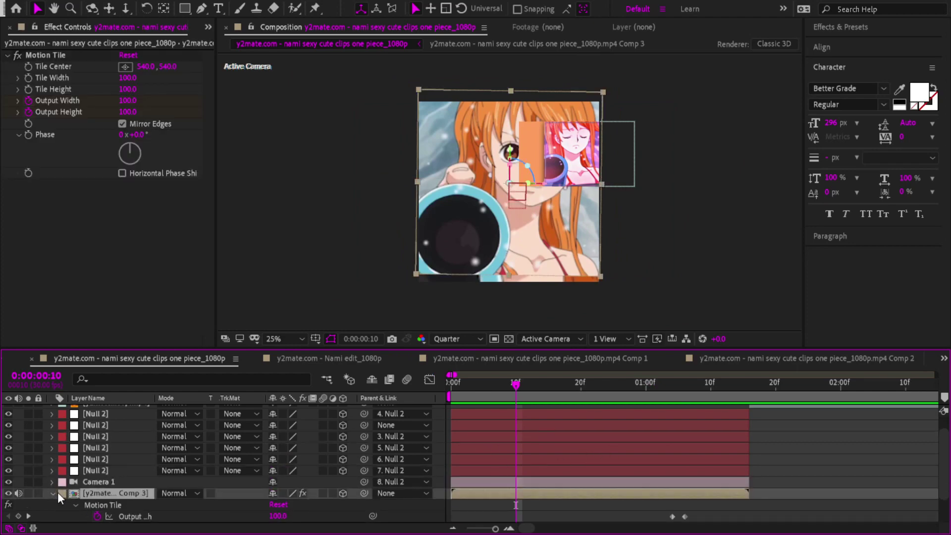
left_click(51, 493)
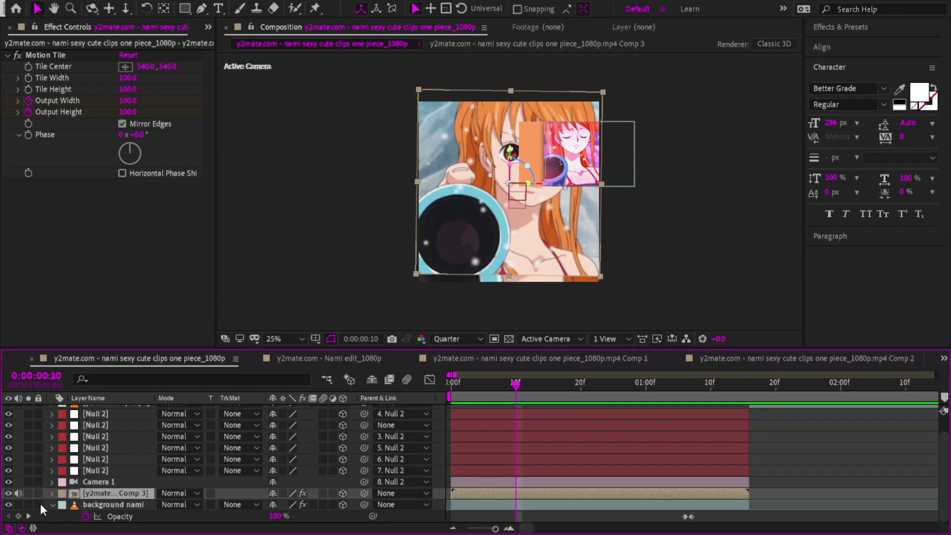
scroll(542, 434, "up", 2)
- Add an empty text layer above the nulls and trim it to run from 0:00:00:17 to 0:00:01:16
left_click(529, 434)
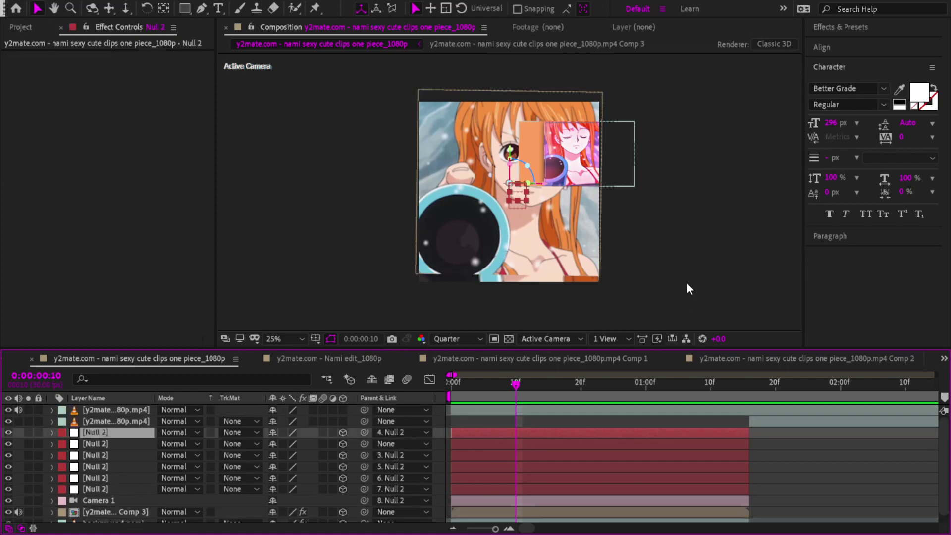
key("ctrl+alt+shift+t")
left_click_drag(517, 387, 749, 387)
key("ctrl+shift+d")
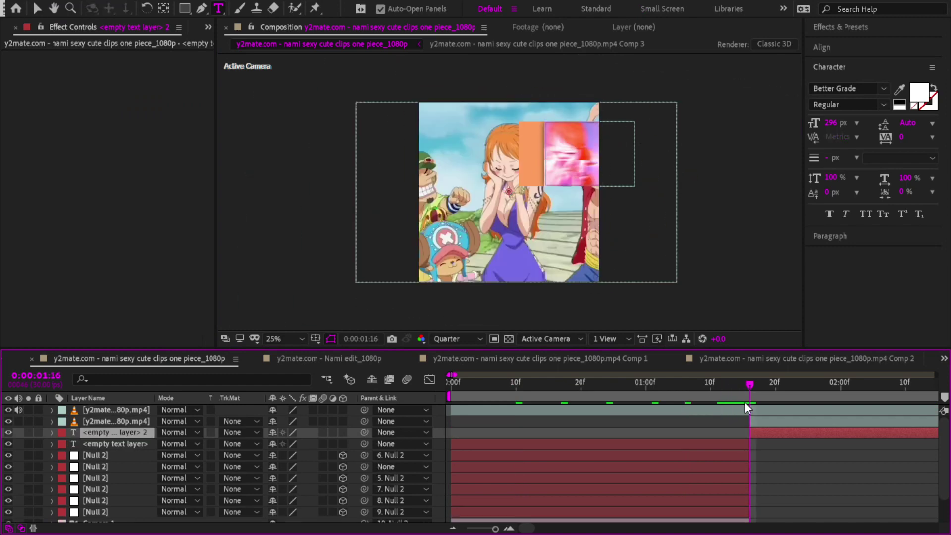
key("Delete")
left_click_drag(652, 388, 561, 388)
left_click_drag(452, 431, 562, 430)
- Make the empty text layer 3D and enable motion blur for both the layer and the composition
left_click(342, 432)
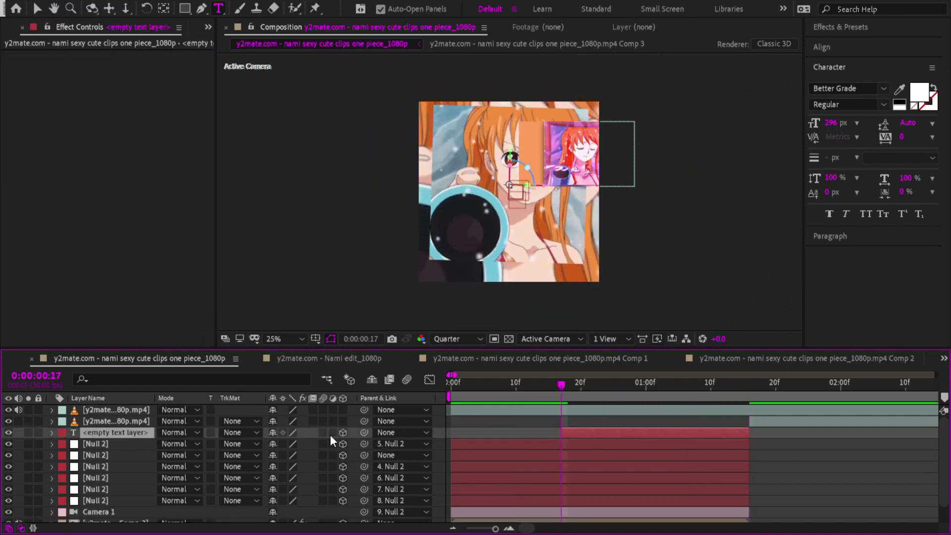
left_click(324, 432)
scroll(347, 476, "down", 2)
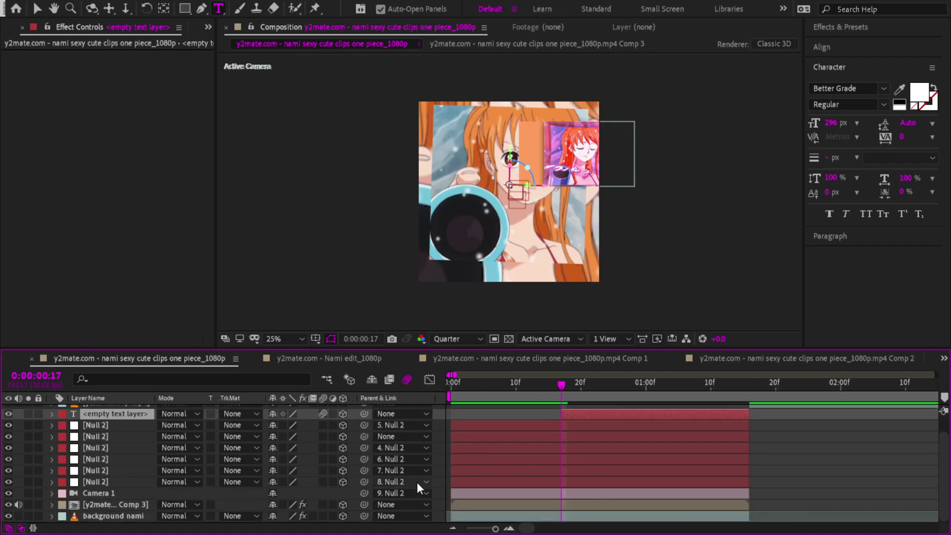
scroll(415, 480, "up", 2)
scroll(379, 450, "down", 2)
scroll(555, 440, "up", 1)
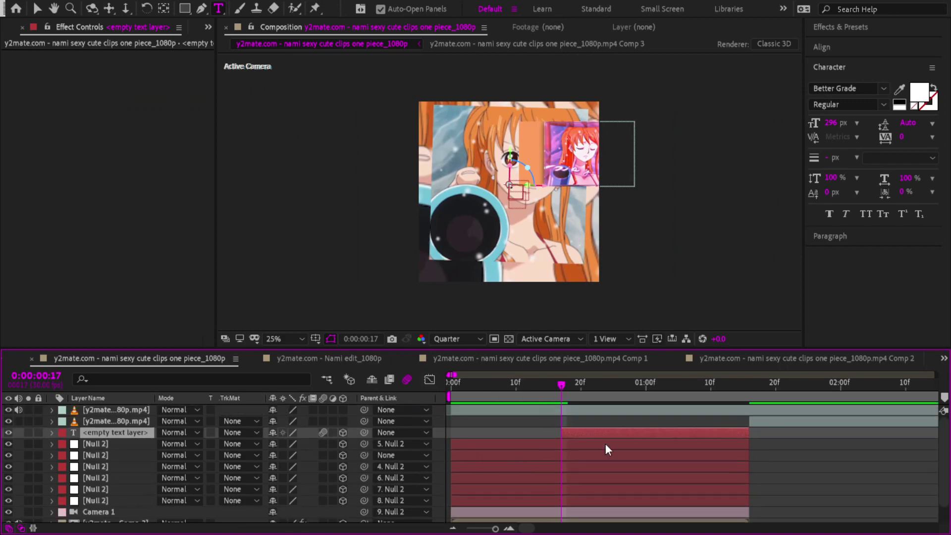
- Enter the text "Baby" on the text layer, place it over the cup's dark opening and save the project
double_click(581, 431)
type("Babu")
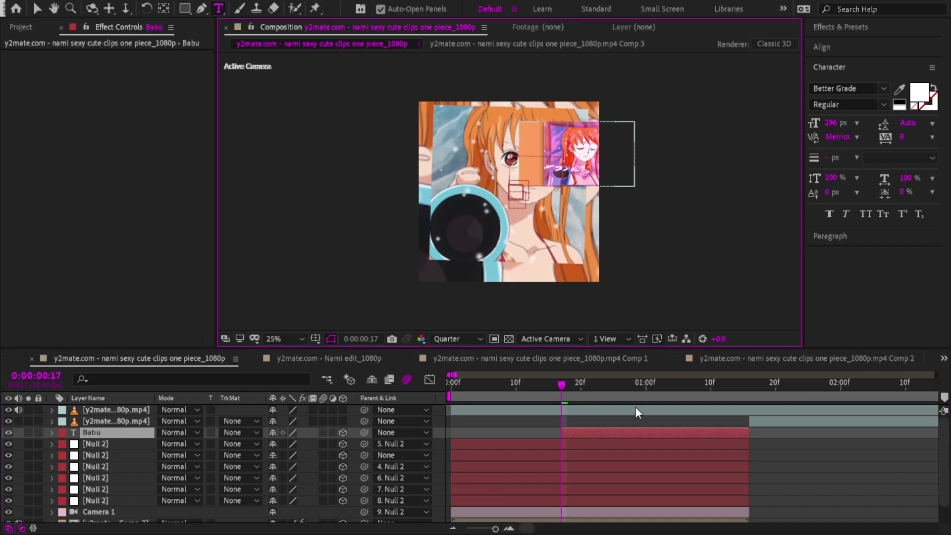
left_click_drag(512, 180, 454, 216)
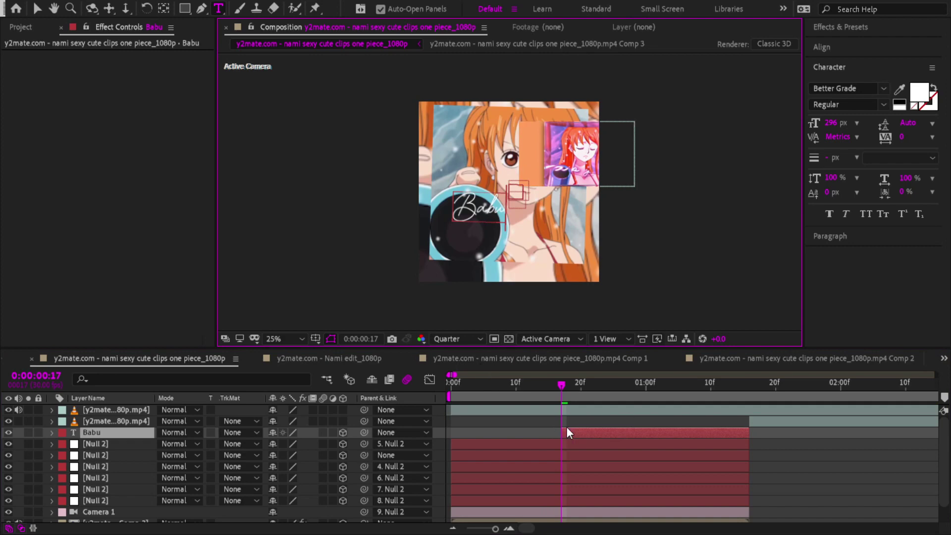
key("BackSpace")
type("y")
key("ctrl+s")
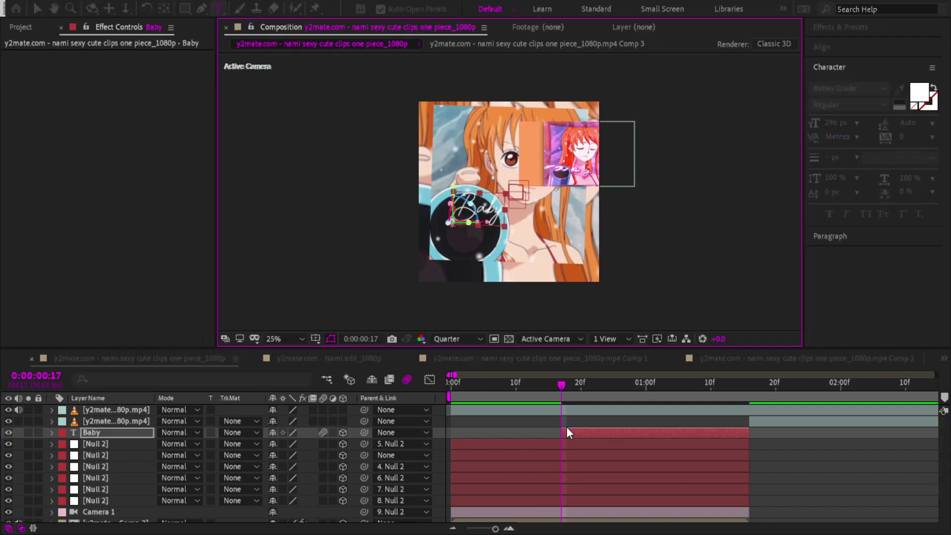
- Keyframe the Baby layer's Position at 0:00:00:17 with a Z value of about -2988
key("p")
left_click(86, 444)
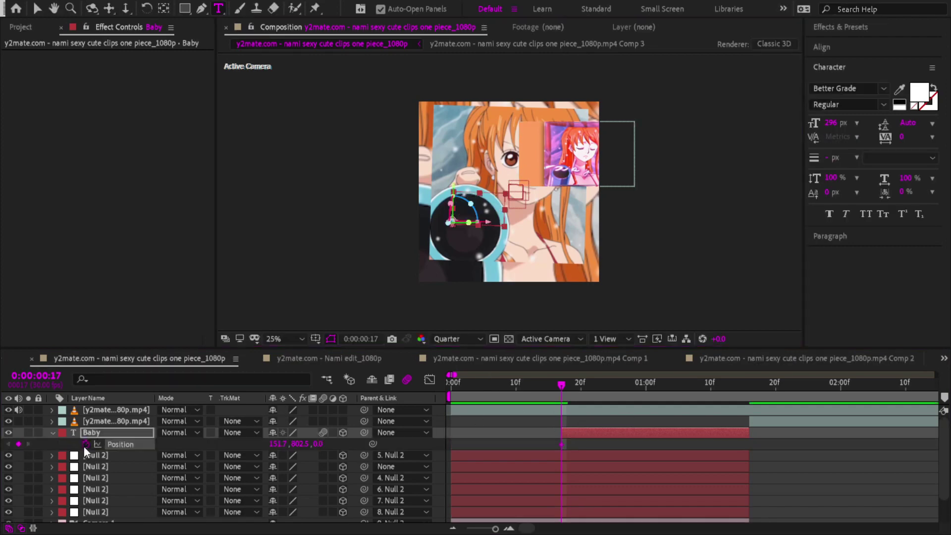
left_click_drag(319, 444, 13, 444)
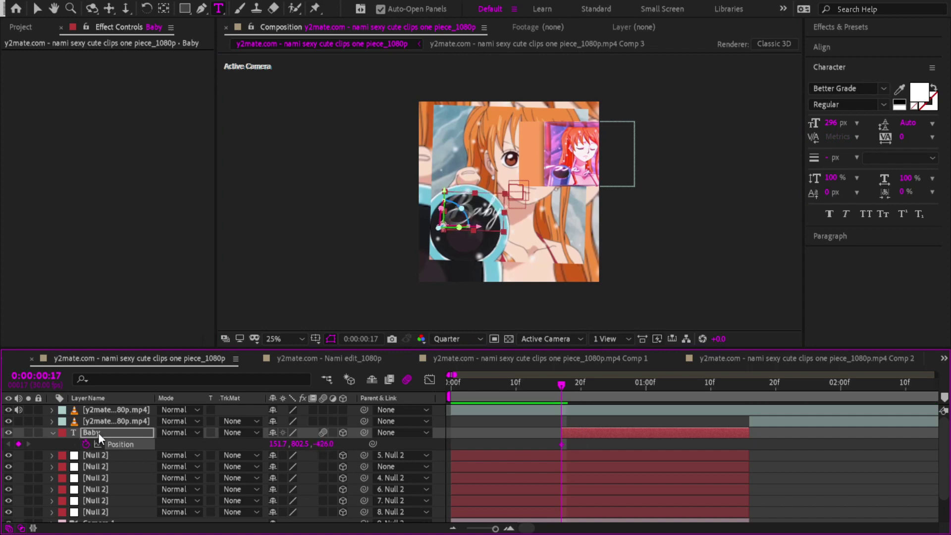
left_click(323, 444)
type("-2000")
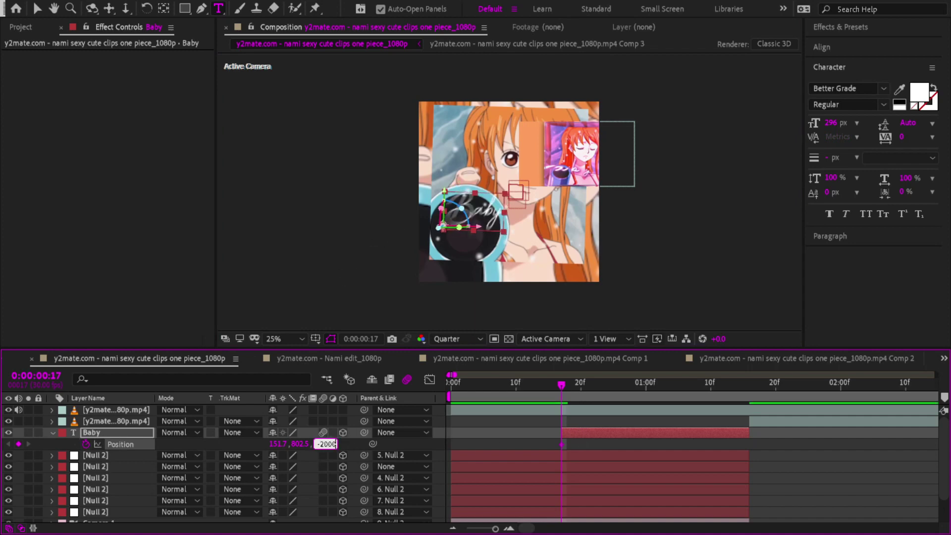
key("Return")
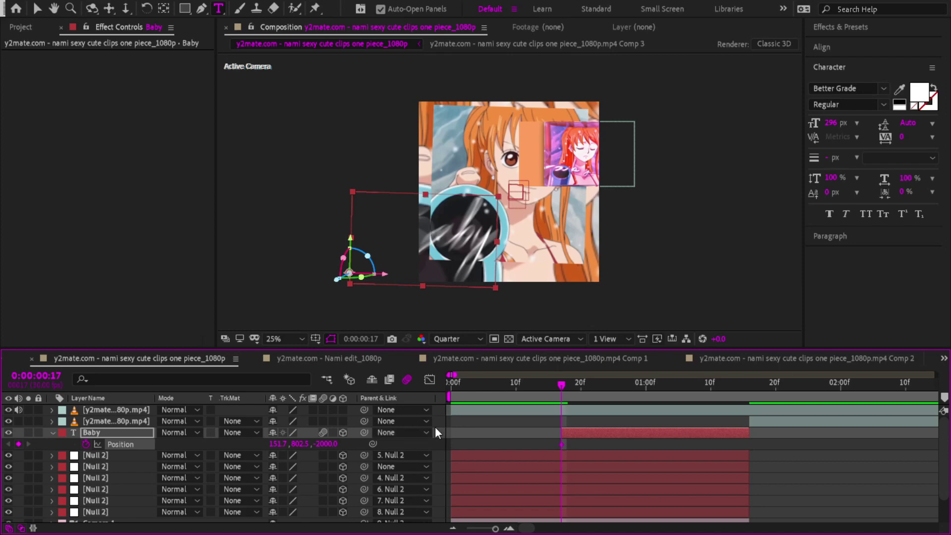
left_click_drag(321, 444, 1, 444)
- At 0:00:00:24, set the Baby layer's Z Position to 0
left_click_drag(522, 384, 605, 393)
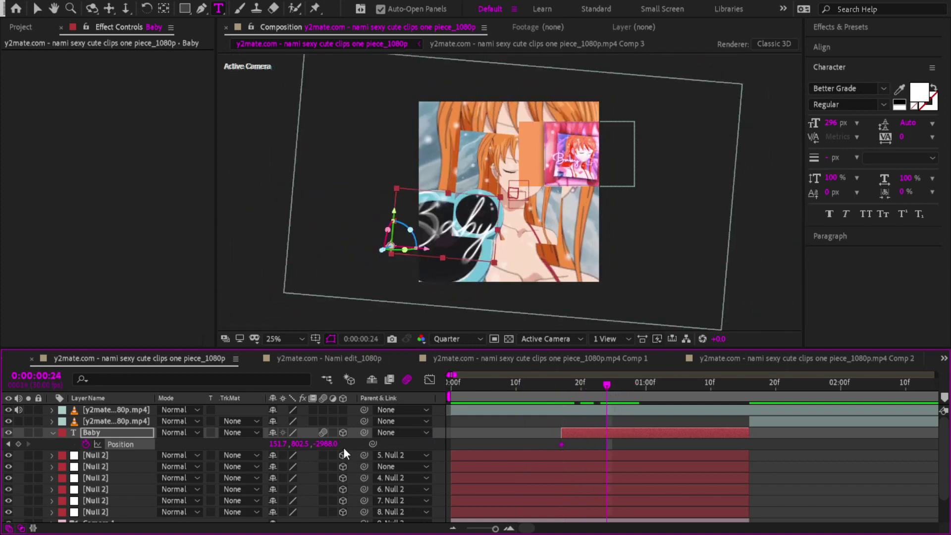
left_click(323, 445)
type("0")
key("Return")
- Step back through the frames and play the composition to check the Baby text's fly-in against the camera move
key("Page_Up")
key("Page_Up")
key("Page_Up")
key("Page_Up")
key("Page_Up")
key("Page_Up")
key("Page_Up")
key("Page_Up")
key("Page_Up")
key("Page_Up")
key("Page_Up")
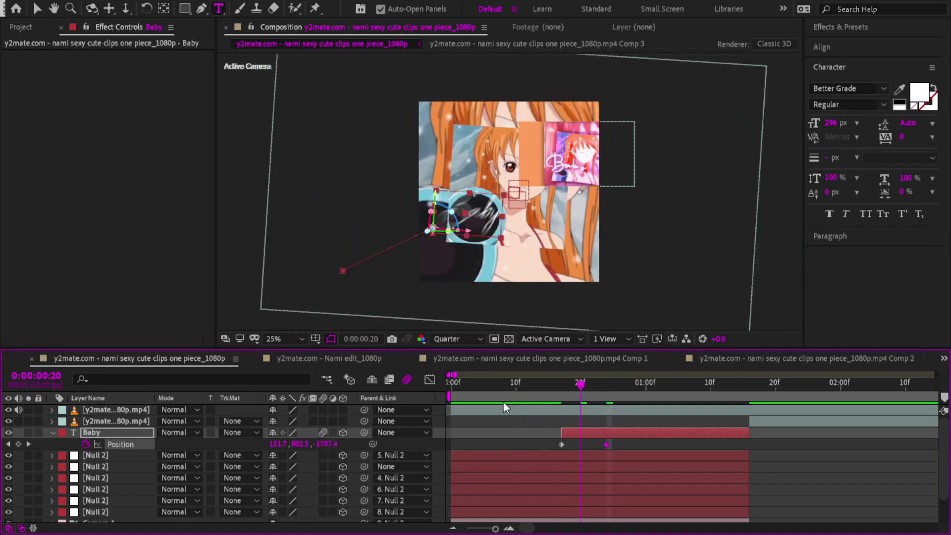
key("space")
left_click_drag(537, 391, 684, 390)
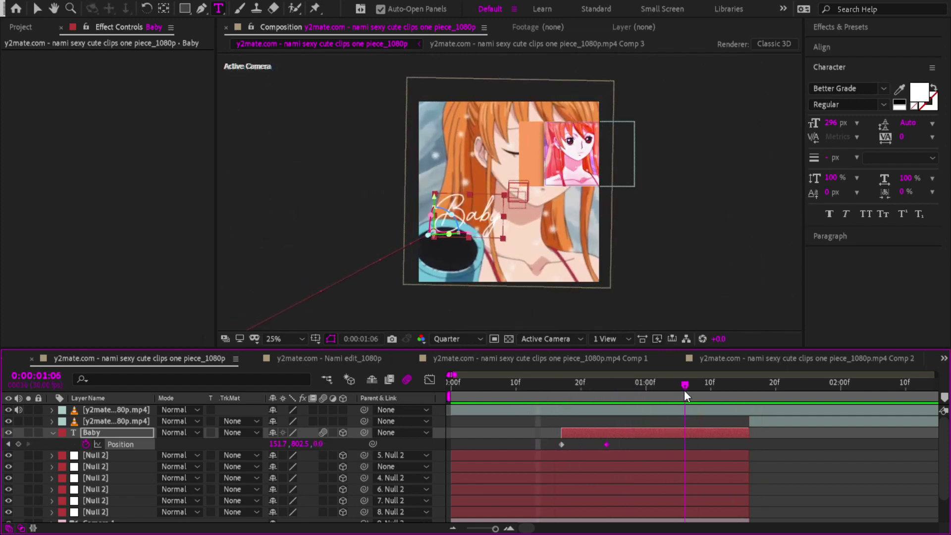
left_click_drag(607, 391, 451, 386)
key("space")
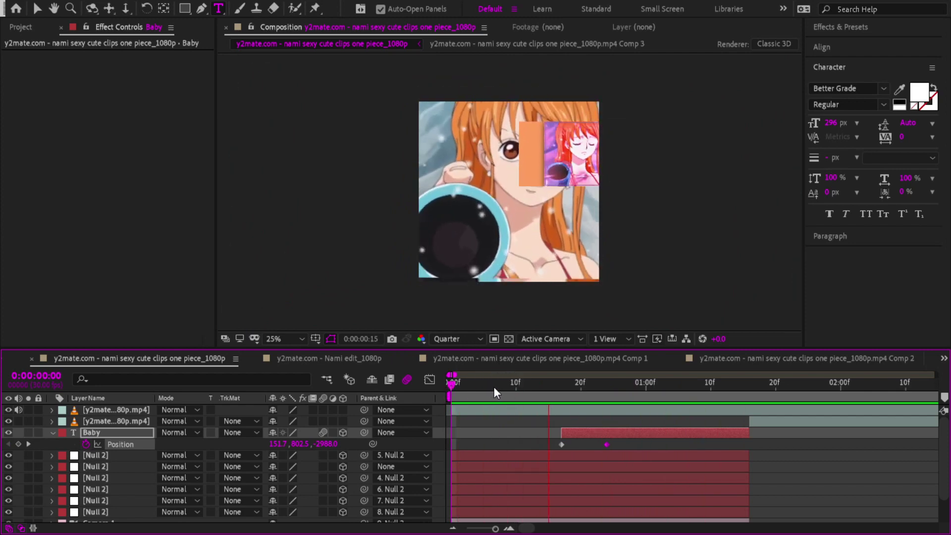
- Shift the Baby text layer earlier to start at about 0:00:00:12 and preview its entrance
left_click(523, 391)
left_click_drag(526, 393, 528, 393)
left_click_drag(567, 435, 544, 434)
left_click(516, 389)
key("space")
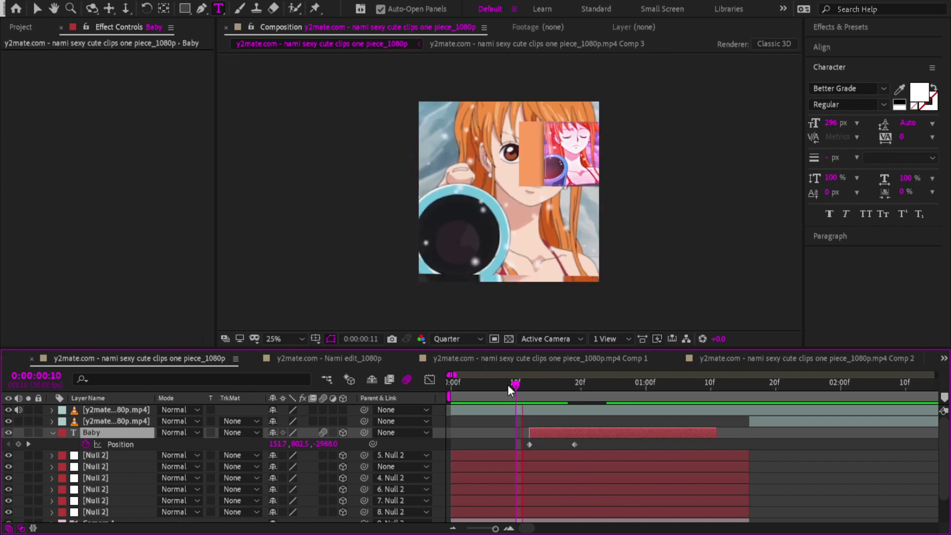
- At 0:00:00:19, lower the Baby layer's Z Position to end the fly-in closer to the camera, and preview it
left_click(573, 381)
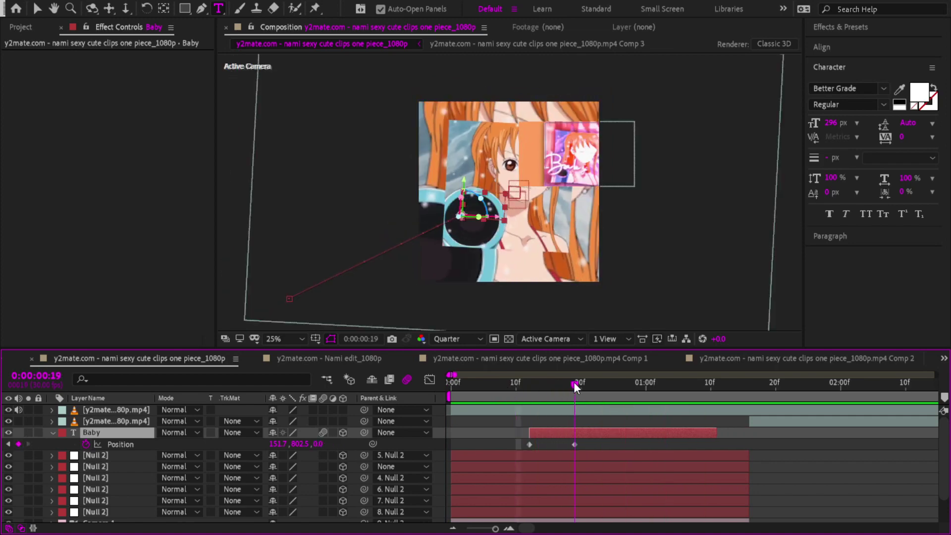
left_click_drag(320, 444, 80, 441)
left_click(536, 389)
key("space")
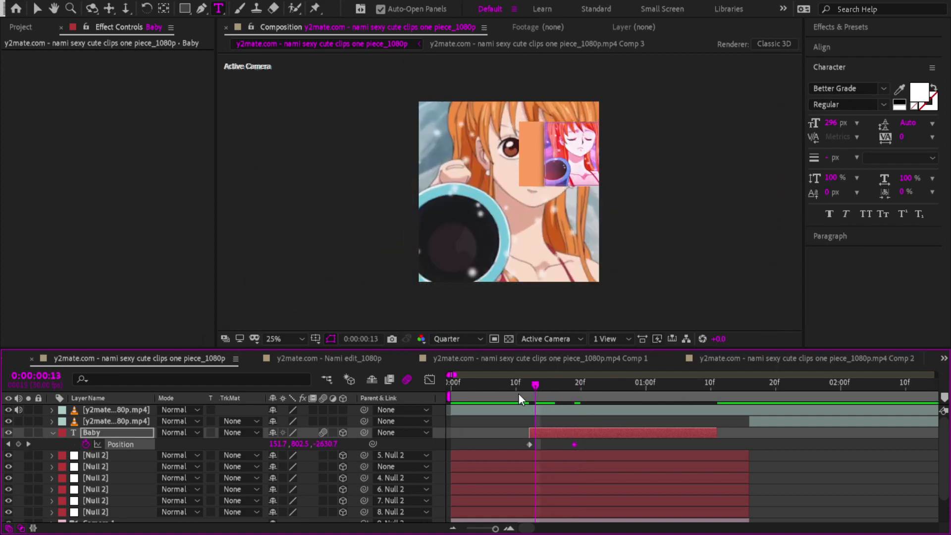
- Play the composition from the start and examine the Baby text's entrance around 0:00:00:13
left_click(575, 388)
left_click_drag(593, 393, 358, 374)
key("space")
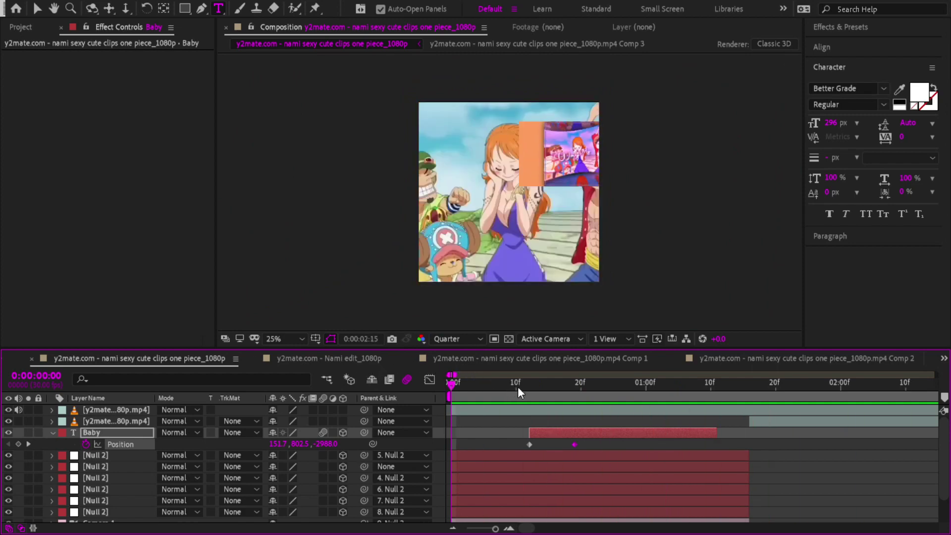
mouse_move(530, 389)
left_mouse_down()
mouse_move(441, 389)
mouse_move(586, 389)
mouse_move(538, 396)
left_mouse_up()
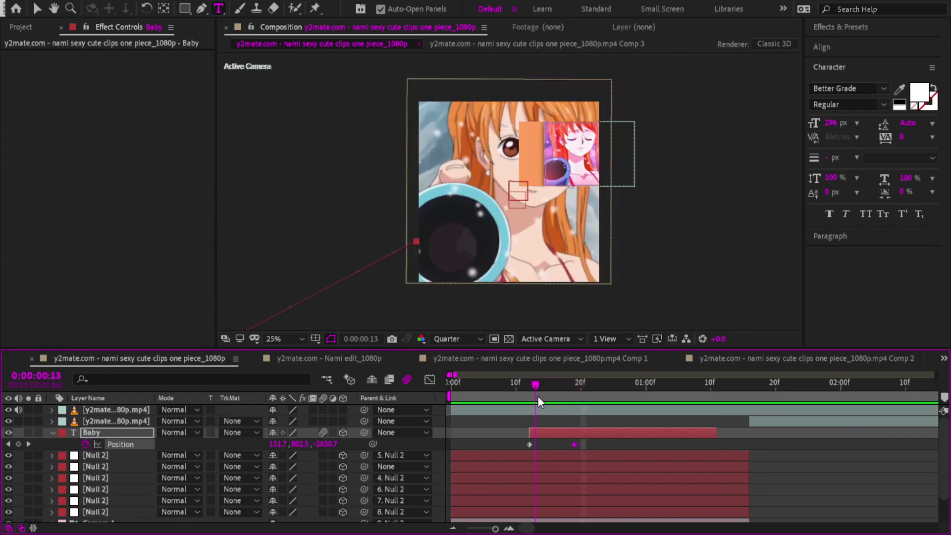
- Move the Baby text layer's start to 0:00:00:13, check its entrance up to 0:00:00:21, and delete the layer
left_click_drag(533, 434, 539, 432)
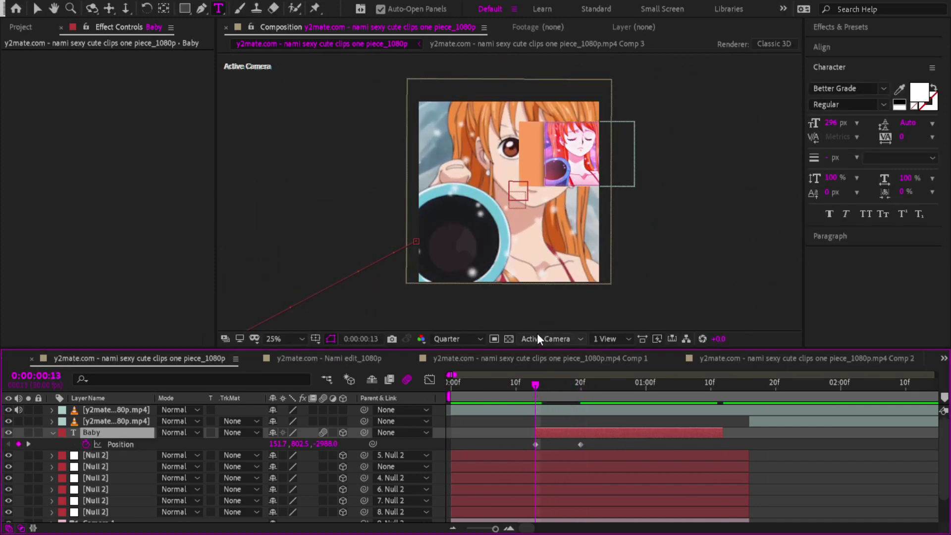
left_click_drag(534, 390, 588, 396)
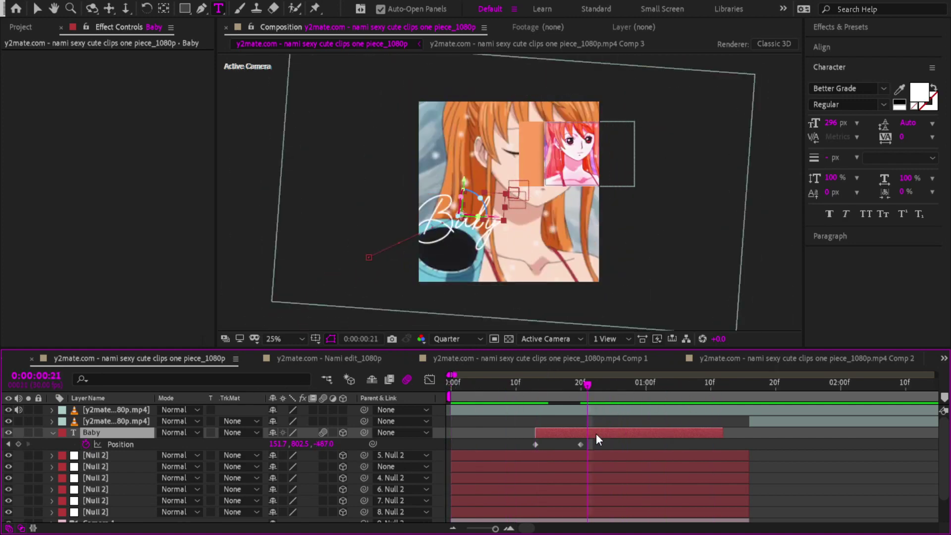
key("Delete")
- Apply the Optics Compensation effect to the Comp 3 precomp layer
scroll(572, 485, "down", 1)
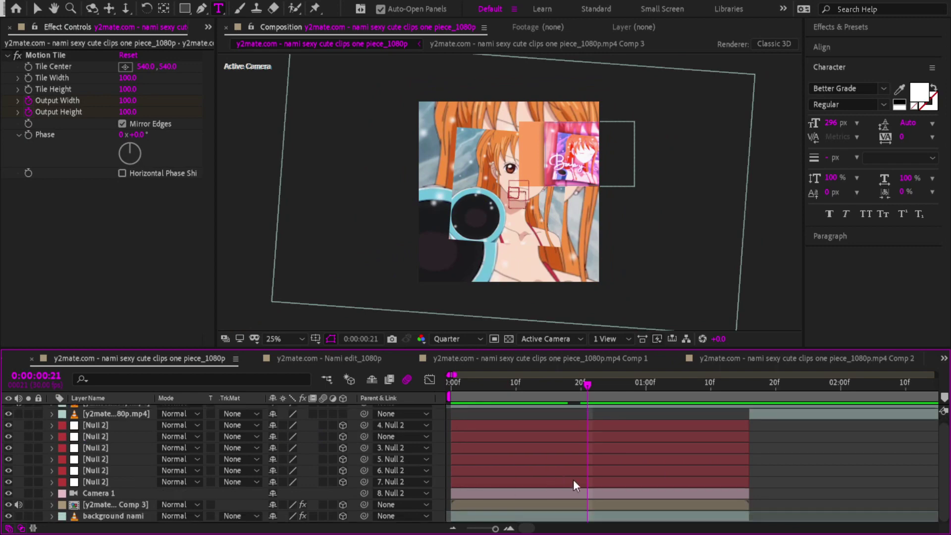
left_click(480, 505)
left_click_drag(534, 390, 605, 384)
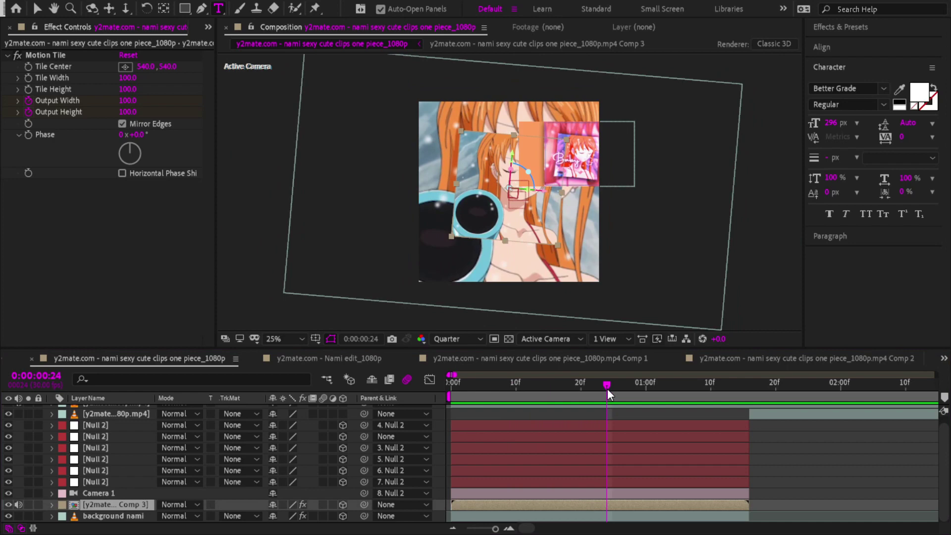
key("Return")
key("v")
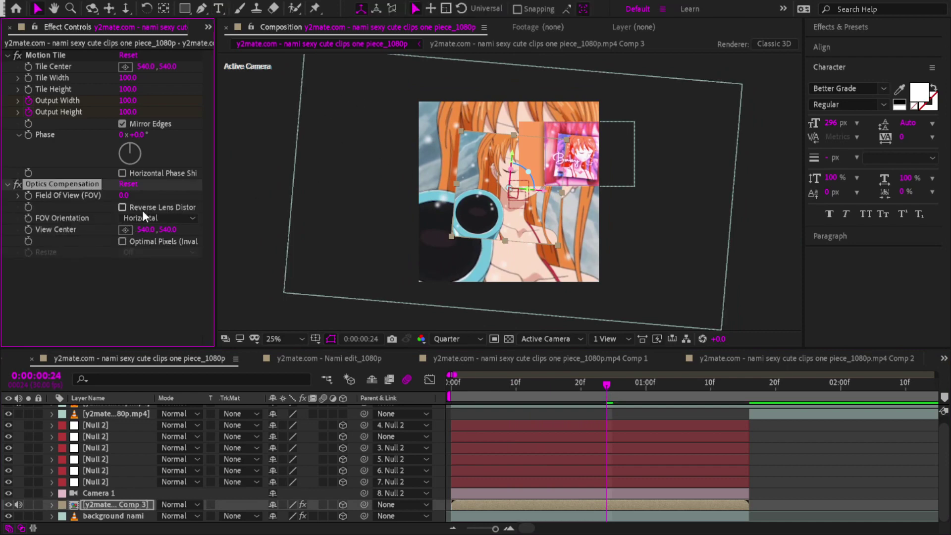
- At 0:00:00:00, keyframe Comp 3's Optics Compensation Field Of View at 0 and turn on Reverse Lens Distortion
left_click_drag(459, 385, 445, 384)
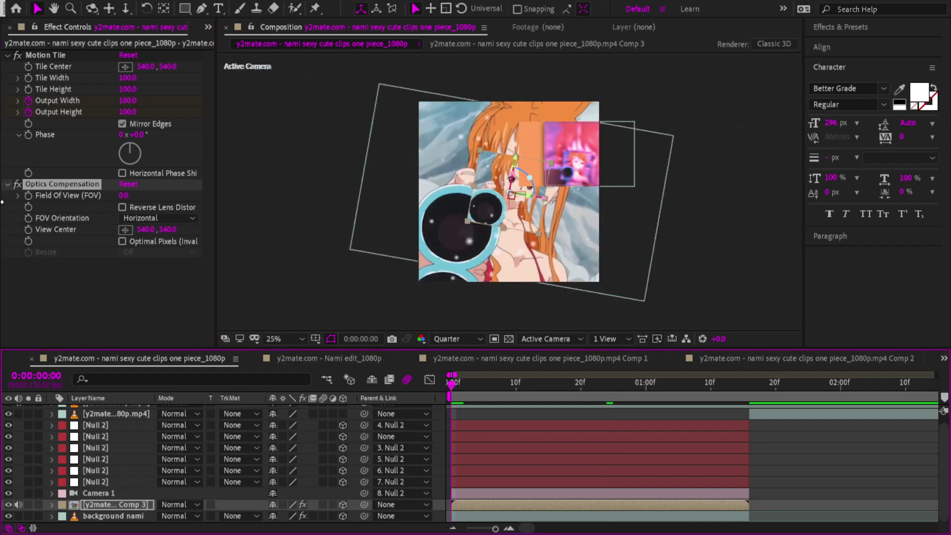
left_click(29, 195)
key("u")
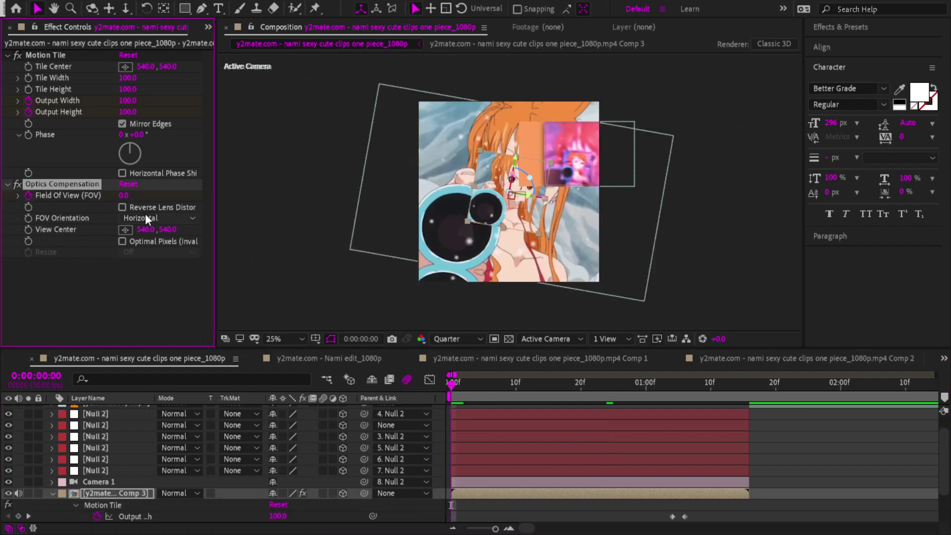
left_click(122, 208)
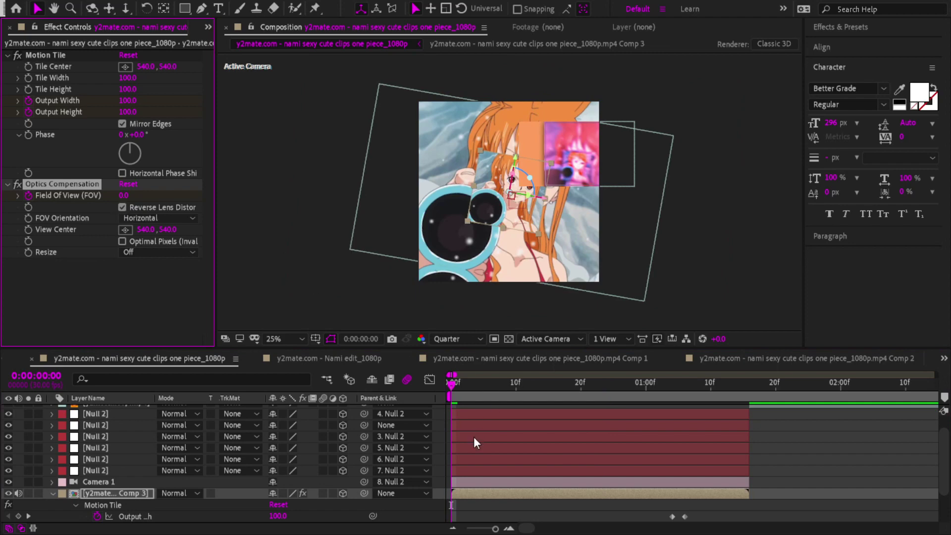
scroll(477, 438, "down", 2)
- Add a Field Of View keyframe of 45.9 at 0:00:00:06, shift it to 0:00:00:13, and preview from the start
left_click(491, 397)
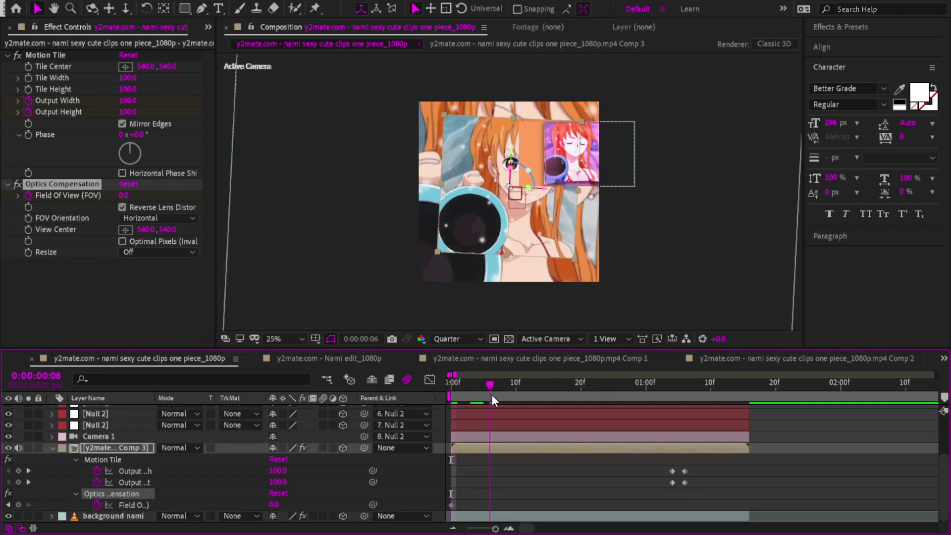
left_click_drag(124, 196, 463, 215)
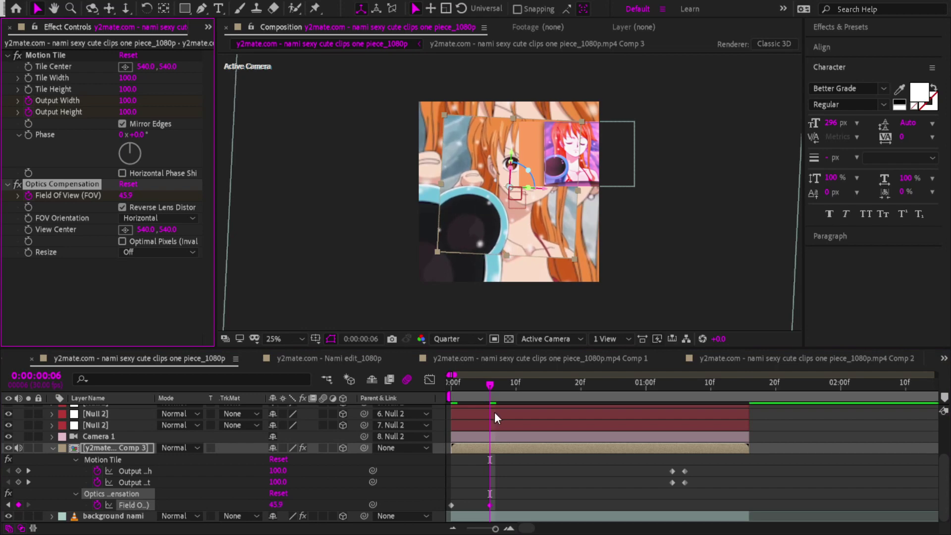
left_click_drag(490, 385, 535, 394)
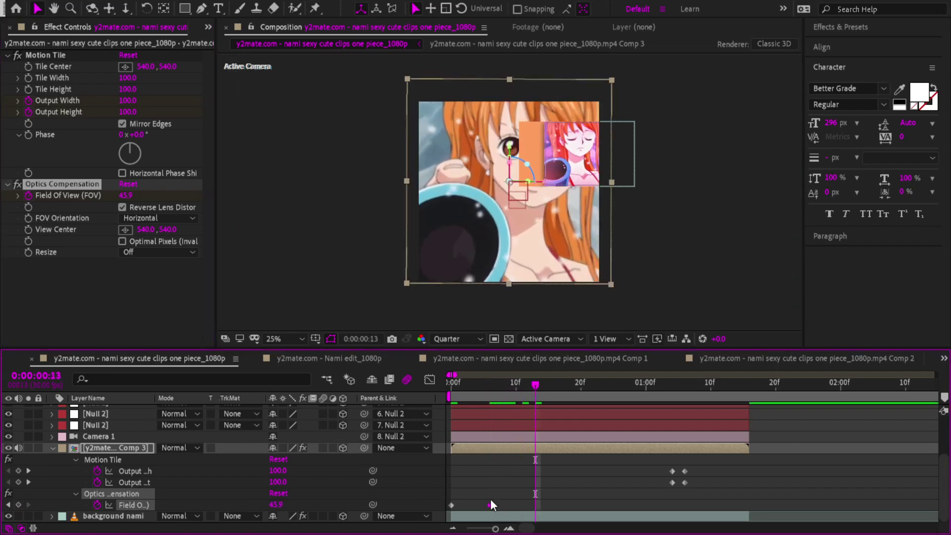
left_click_drag(490, 504, 535, 507)
left_click_drag(481, 389, 394, 394)
key("space")
- At 0:00:00:13, raise the Field Of View to 70 and preview the distortion from the start
left_click_drag(453, 383, 534, 393)
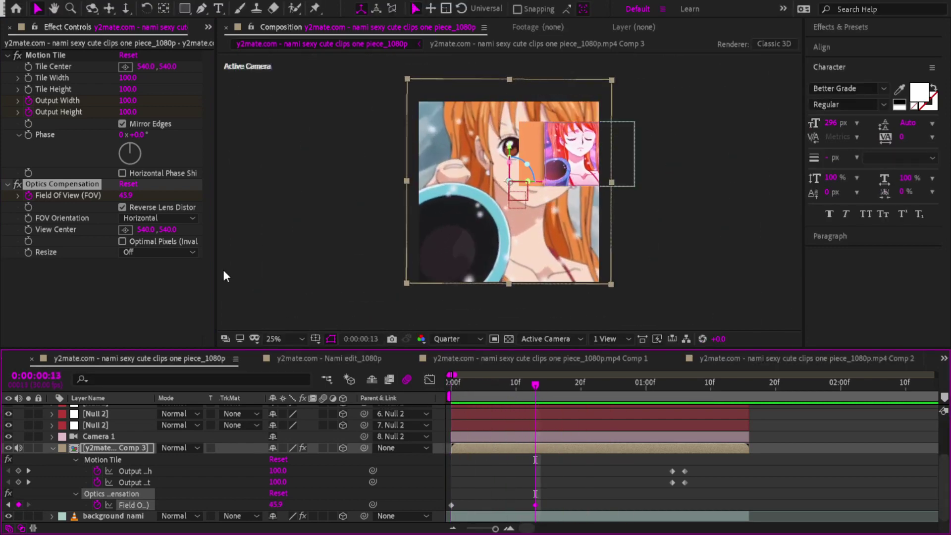
left_click_drag(130, 197, 299, 207)
left_click_drag(490, 382, 375, 388)
key("space")
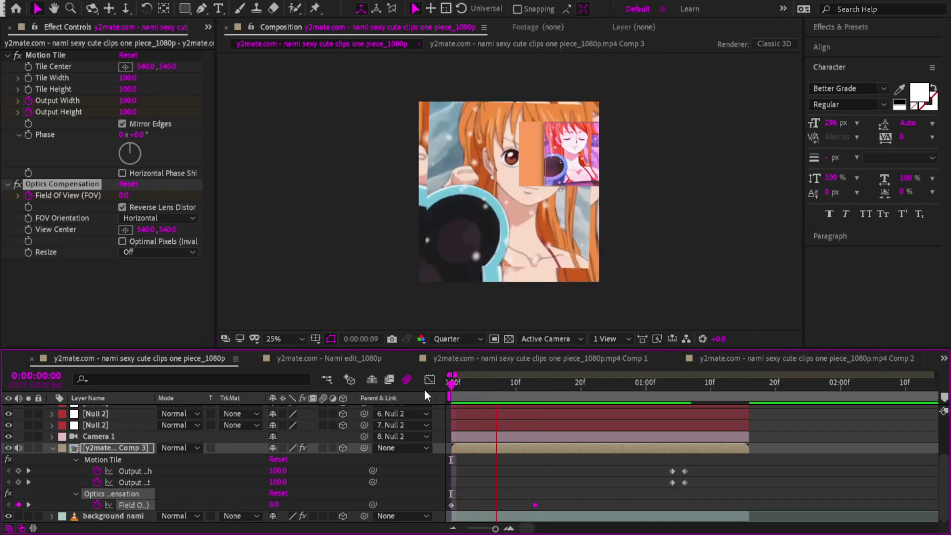
- At 0:00:00:24, lower the Field Of View to 50.5 and play the composition from the start
left_click_drag(578, 395, 605, 398)
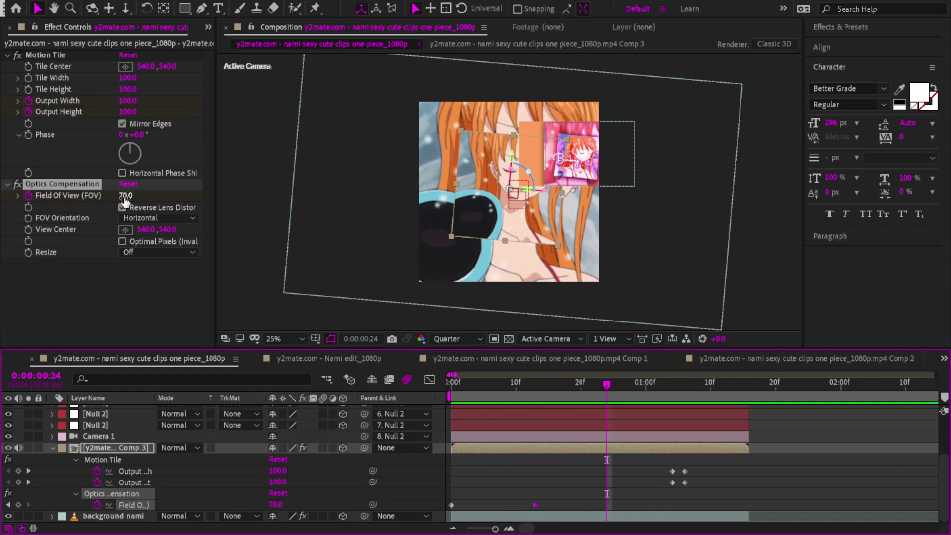
left_click_drag(125, 196, 29, 196)
mouse_move(128, 197)
left_mouse_down()
mouse_move(22, 196)
mouse_move(137, 197)
mouse_move(127, 196)
left_mouse_up()
left_click(592, 461)
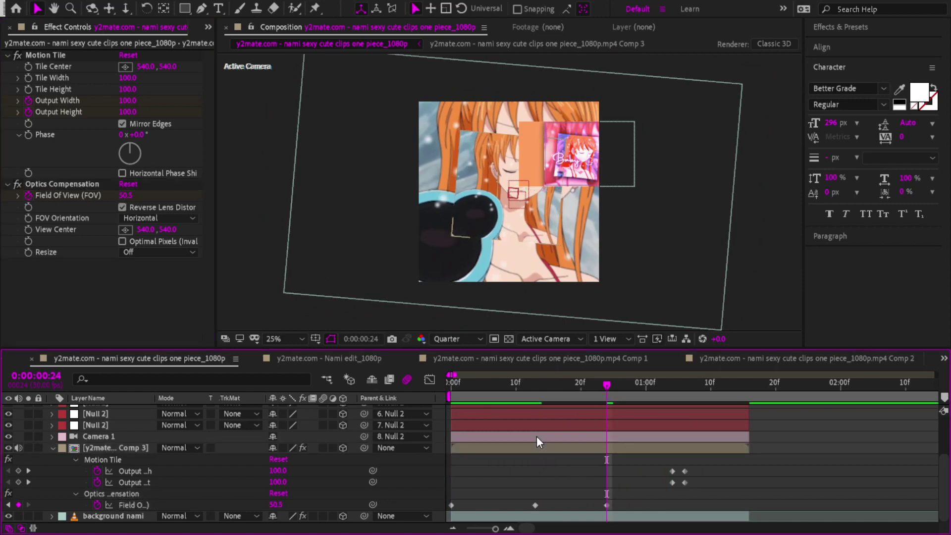
key("space")
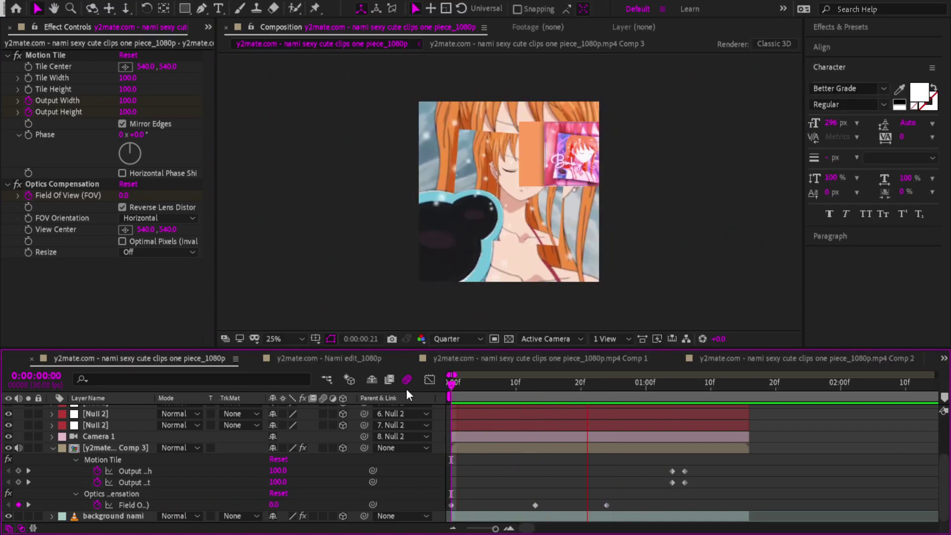
- At 0:00:01:02, raise the Field Of View to 69.9 and preview the change
left_click_drag(534, 388, 659, 391)
left_click_drag(125, 196, 283, 225)
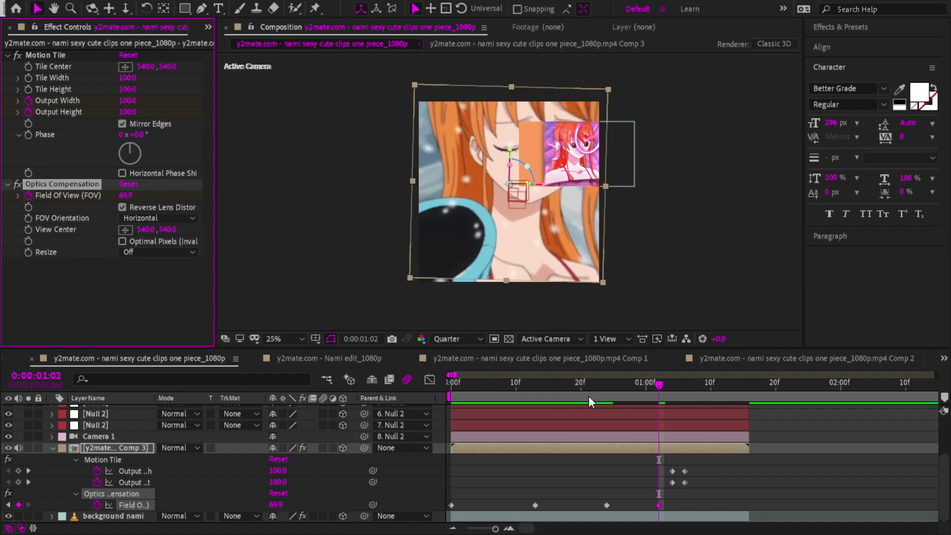
left_click(561, 391)
key("space")
- Set the Field Of View to 30 at 0:00:01:13, shift that keyframe to Comp 3's end, and play from the start
left_click_drag(653, 386, 729, 384)
left_click(127, 195)
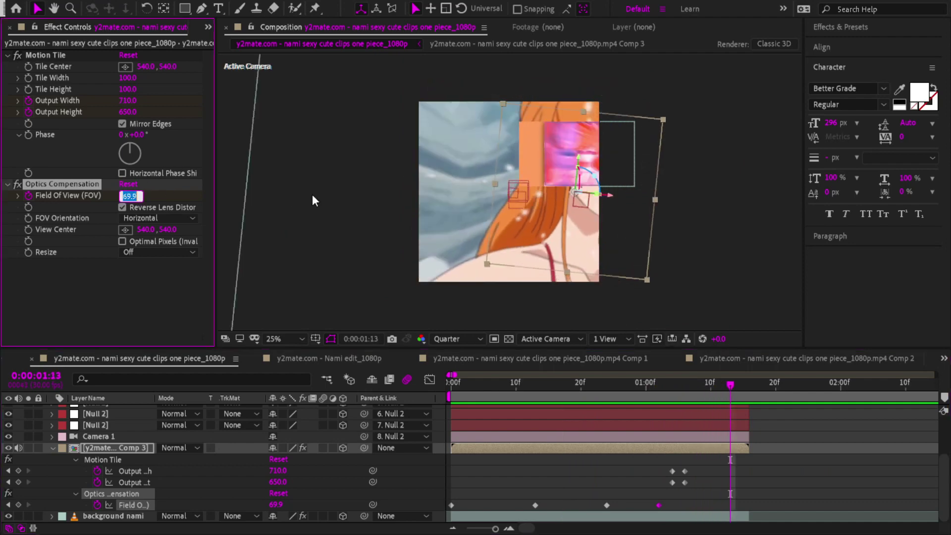
type("30")
key("Return")
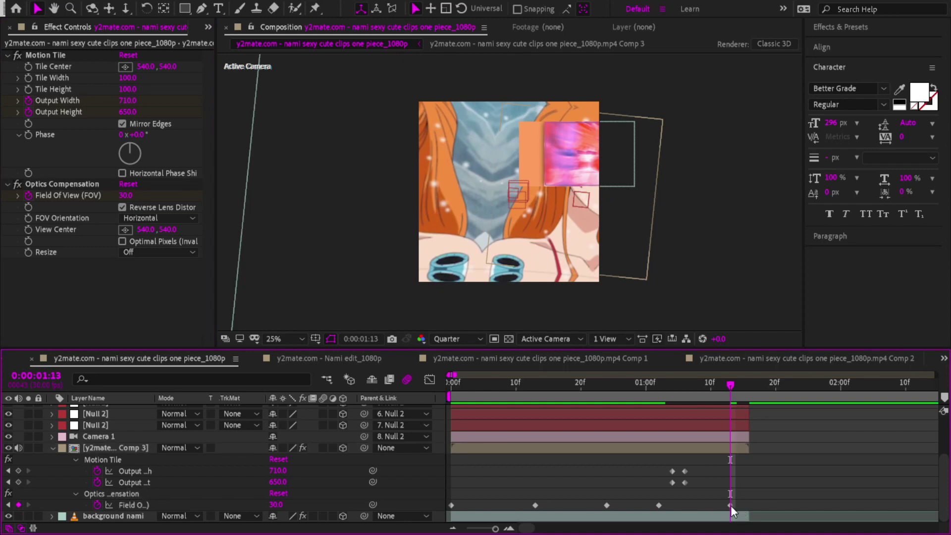
left_click_drag(730, 505, 749, 505)
left_click_drag(636, 378, 155, 387)
key("space")
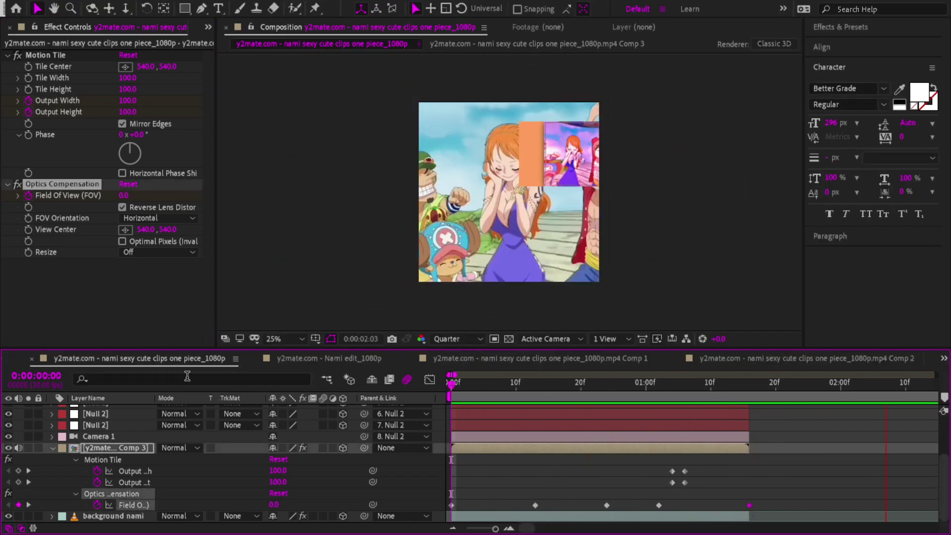
- Enable motion blur on the Comp 3 and background nami layers and save the project
left_click_drag(466, 384, 42, 468)
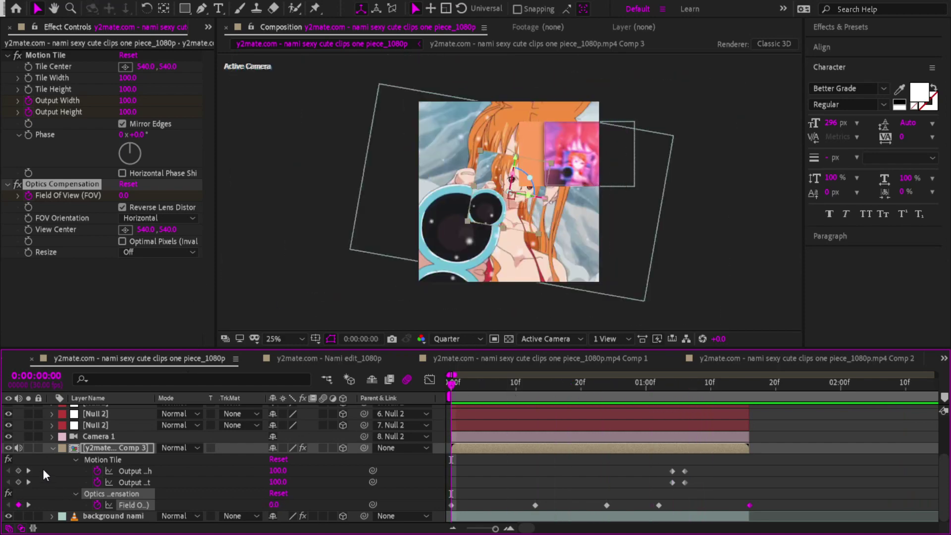
left_click(52, 447)
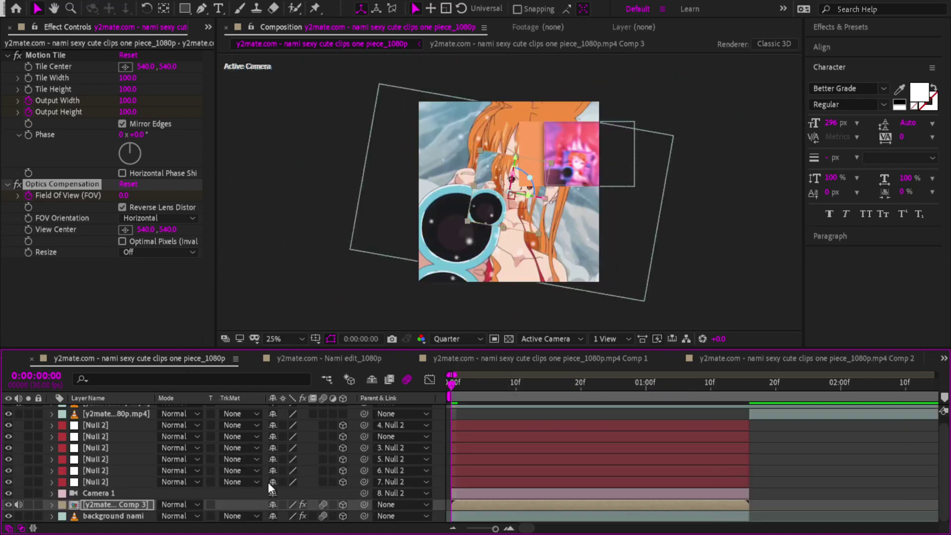
scroll(216, 413, "up", 1)
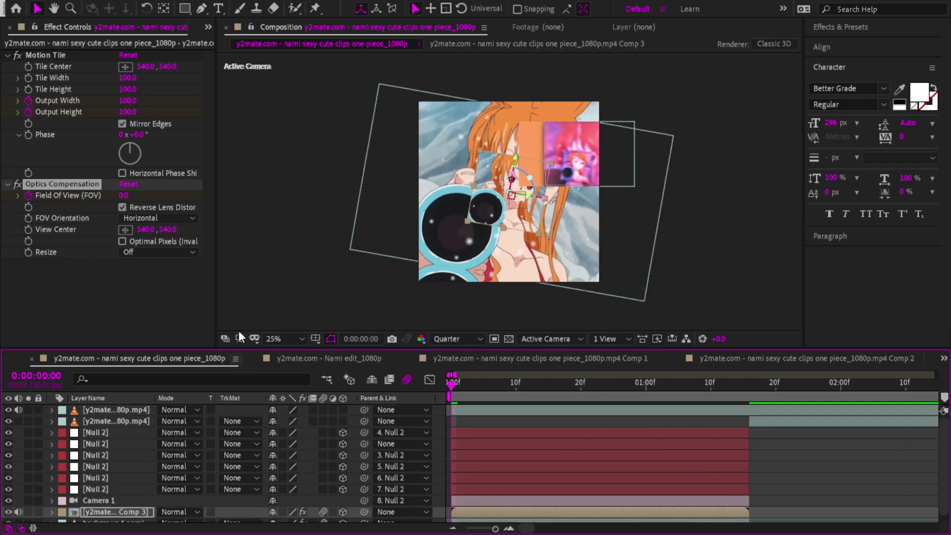
key("ctrl+s")
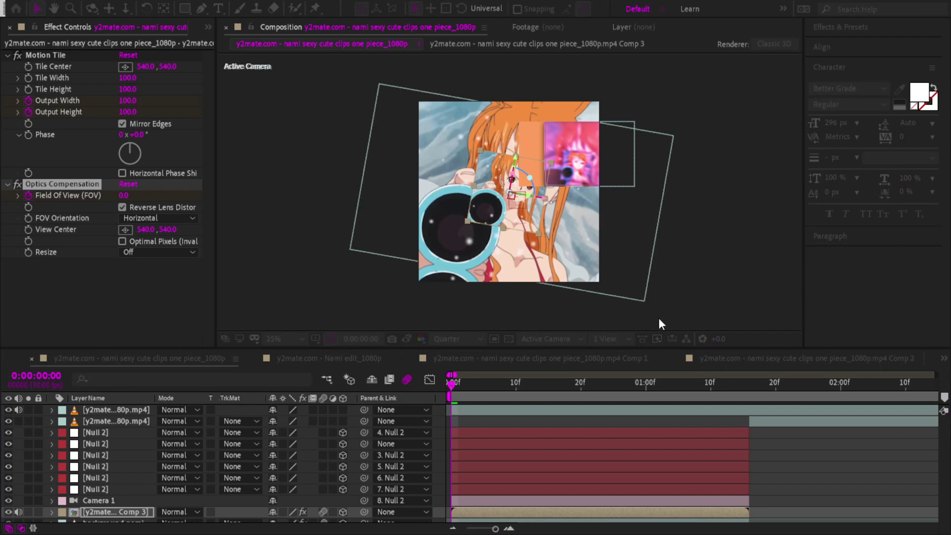
- Play the composition from the start to check the motion blur and lens distortion
left_click_drag(453, 388, 57, 376)
key("space")
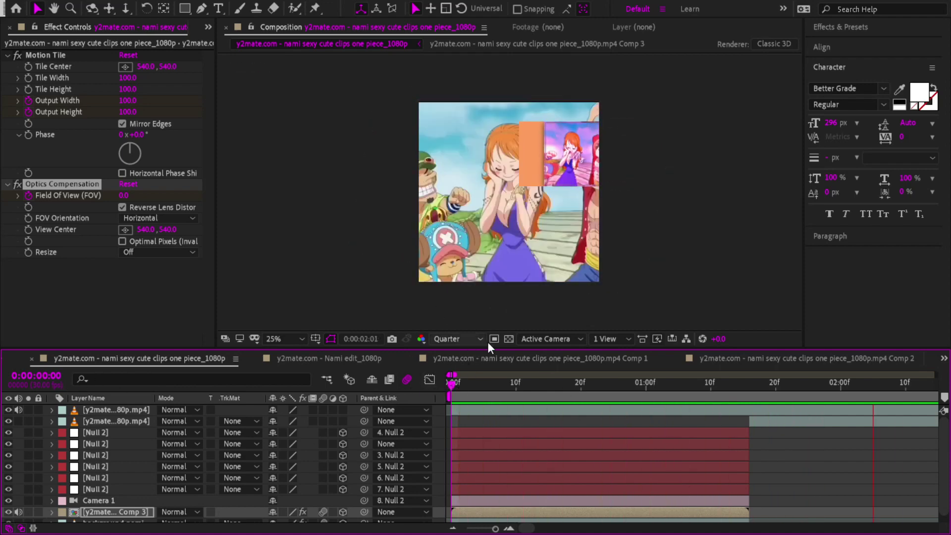
key("space")
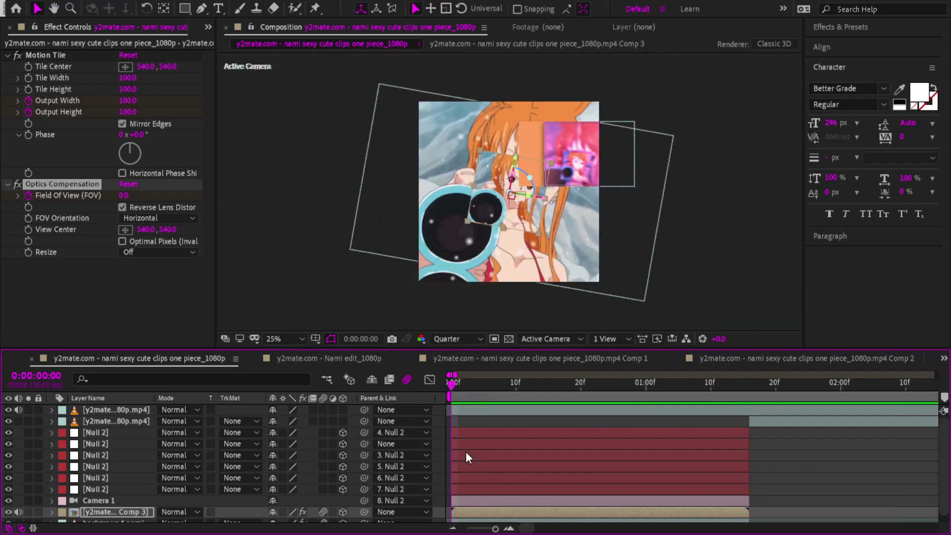
- Add an adjustment layer above the nulls and trim it to end at 0:00:01:16
scroll(480, 500, "down", 1)
scroll(471, 499, "up", 1)
left_click(459, 433)
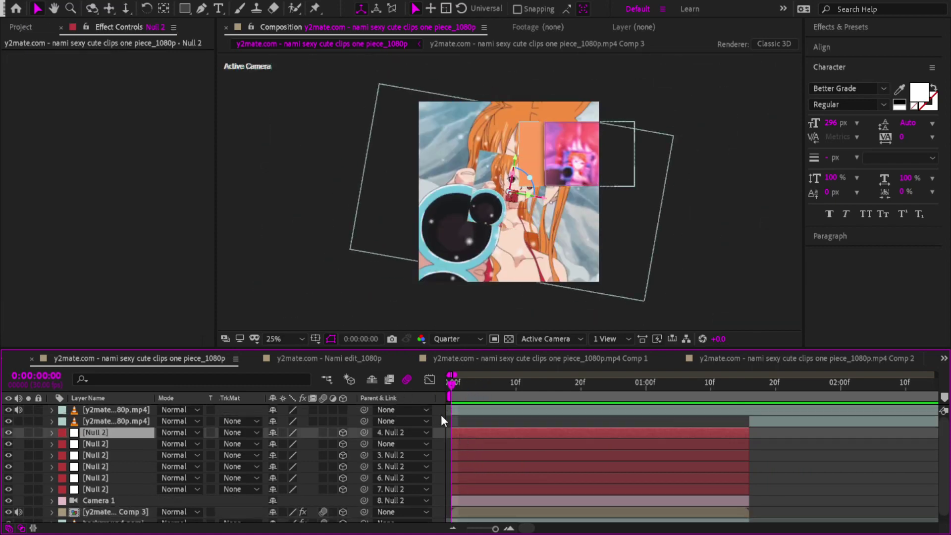
key("ctrl+alt+y")
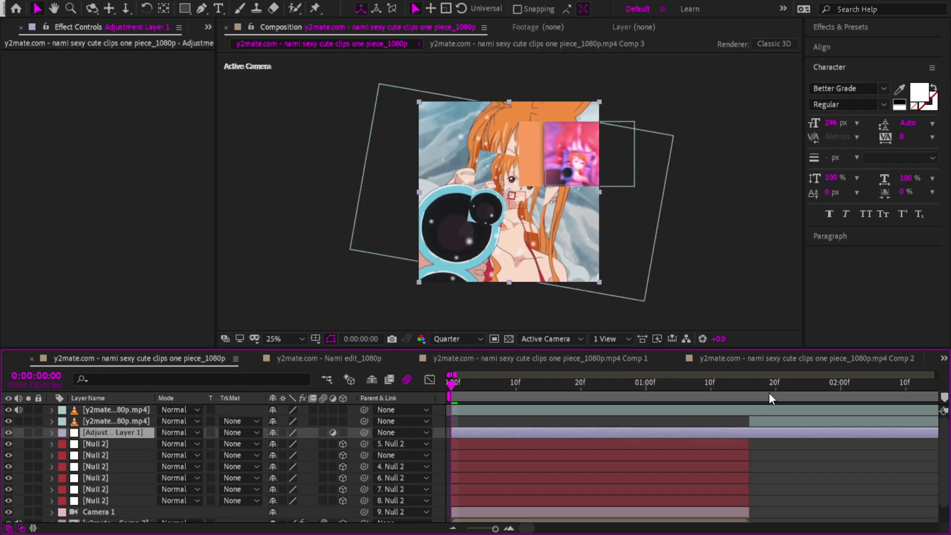
left_click_drag(768, 391, 751, 398)
key("ctrl+shift+d")
key("Delete")
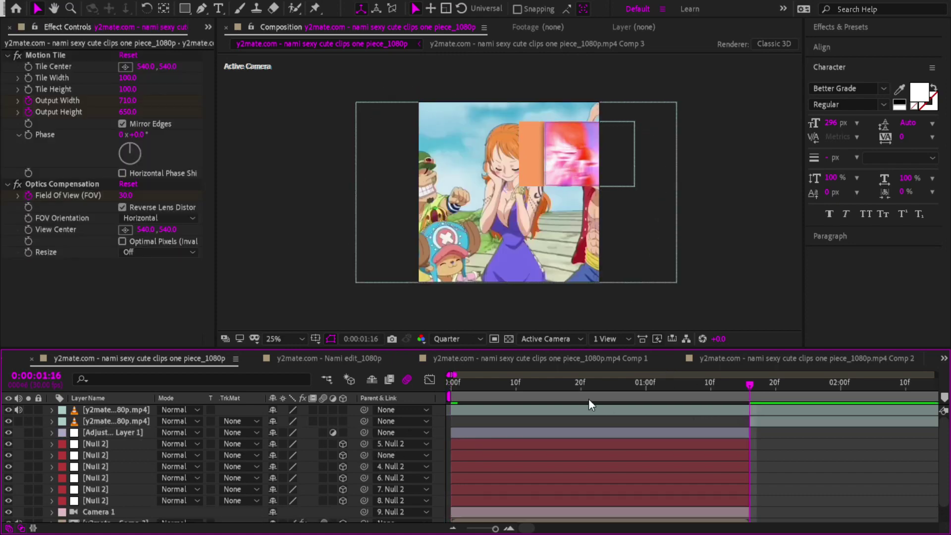
- Apply RSMB Pro to the adjustment layer and hide the layer
mouse_move(582, 390)
left_mouse_down()
mouse_move(548, 392)
mouse_move(594, 394)
left_mouse_up()
left_click(530, 432)
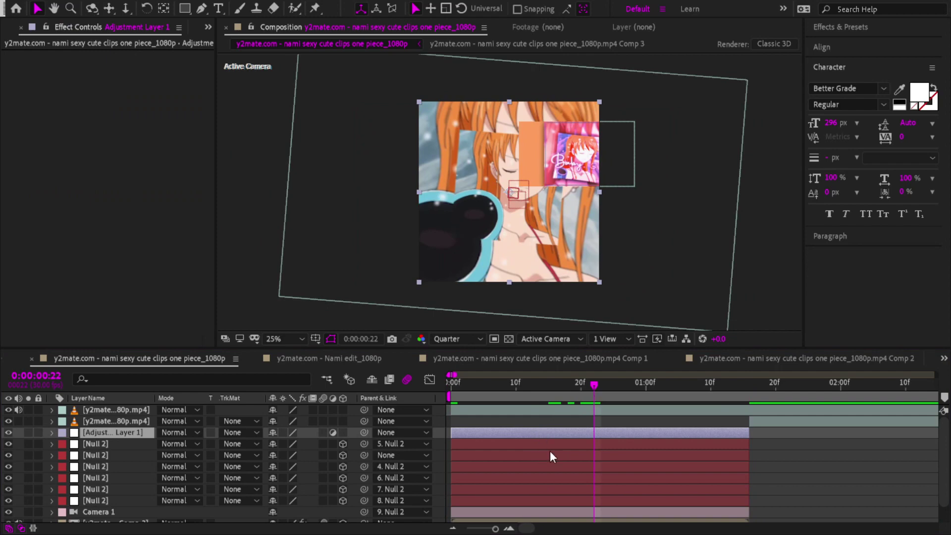
left_click(236, 195)
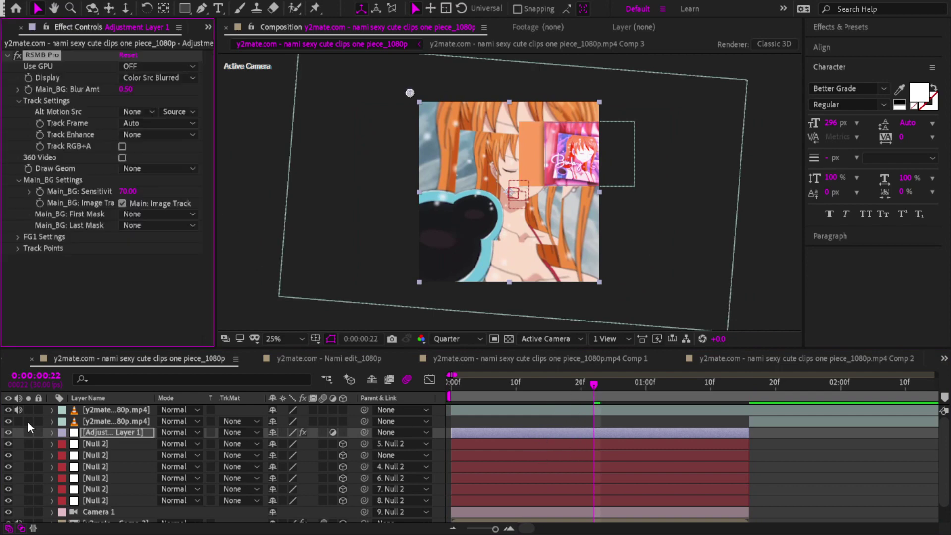
left_click(10, 433)
- Apply S_DropShadow to the Comp 3 precomp layer and play the composition from the start
scroll(579, 432, "down", 2)
left_click(524, 500)
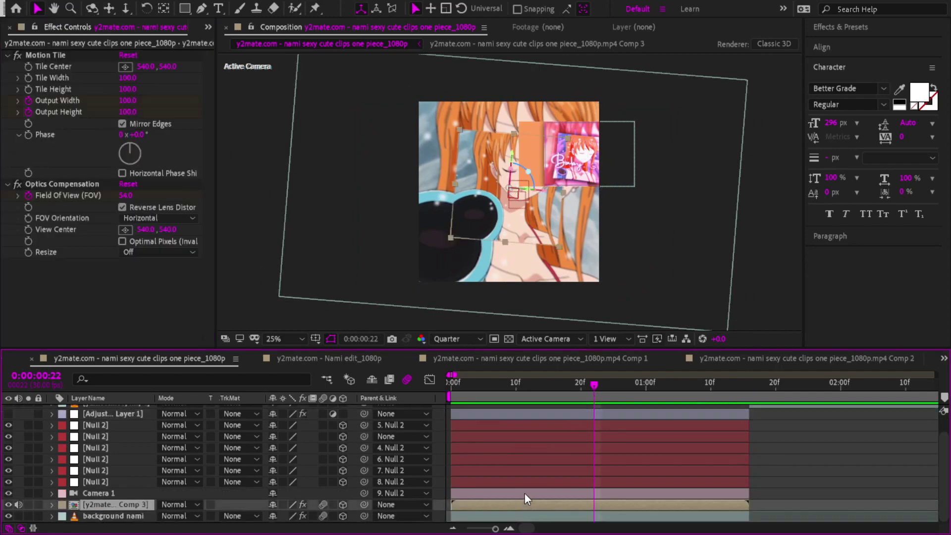
left_click_drag(512, 394, 604, 397)
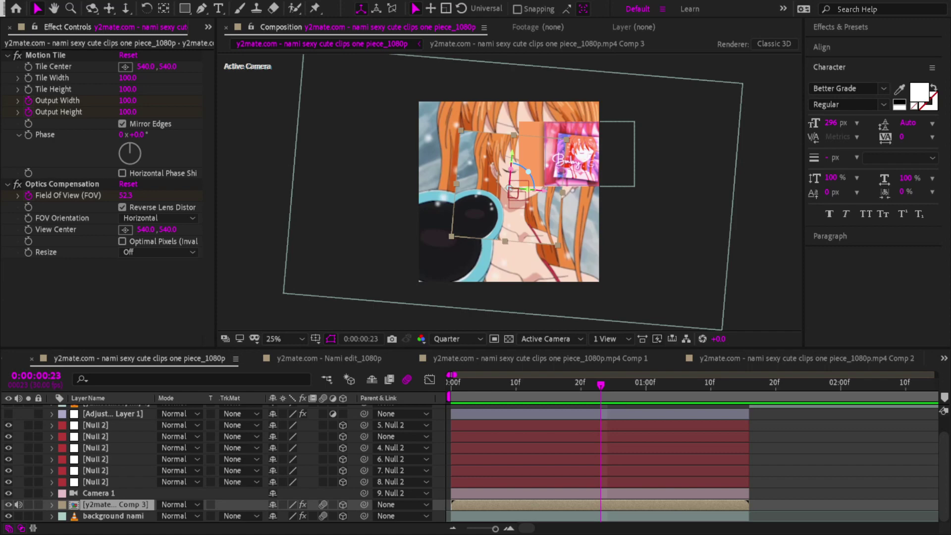
key("Return")
left_click_drag(489, 386, 270, 403)
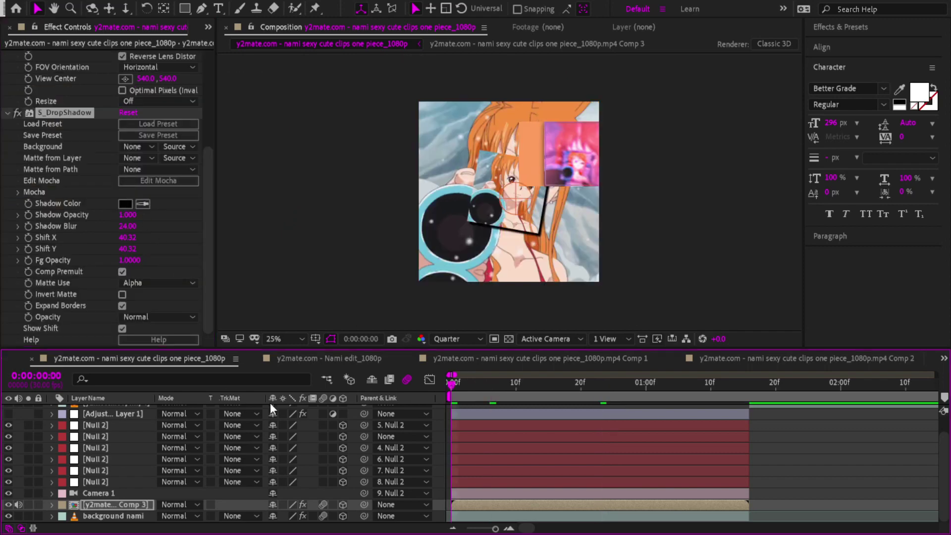
key("space")
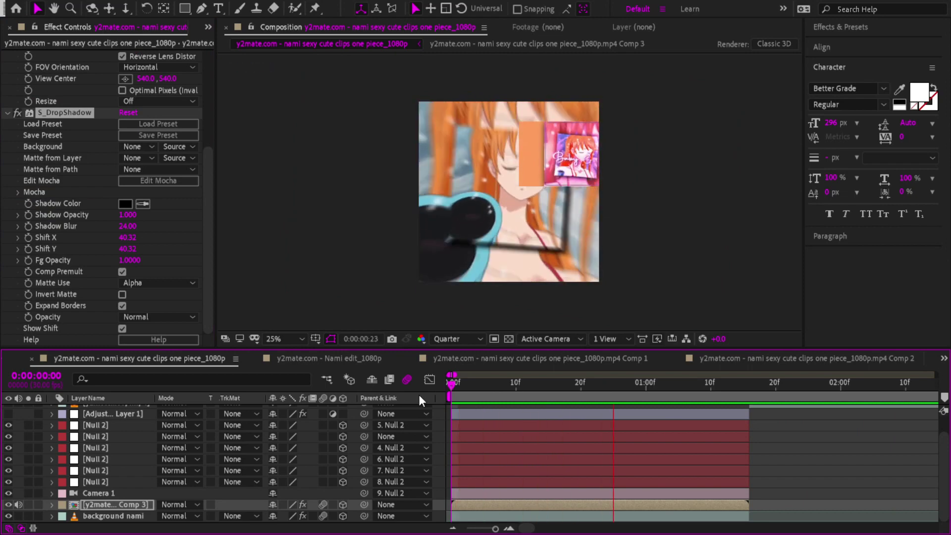
- Play the composition from the start and inspect the keyframes on the lowest null
left_click_drag(527, 385, 150, 385)
key("space")
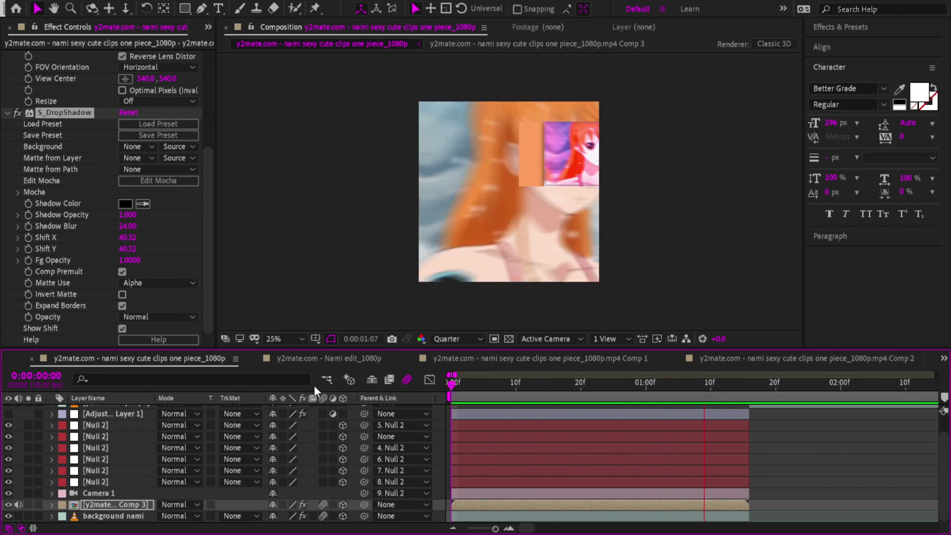
left_click(470, 386)
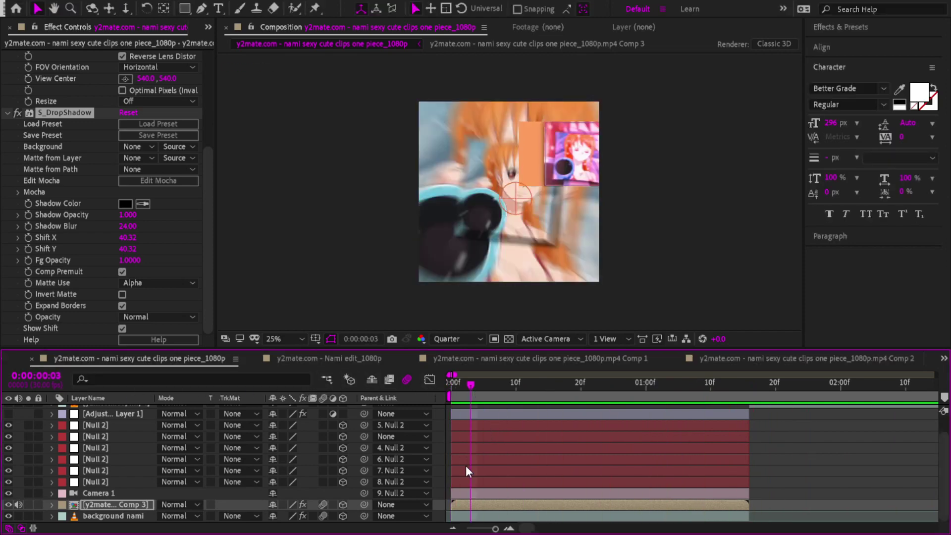
left_click(474, 482)
key("u")
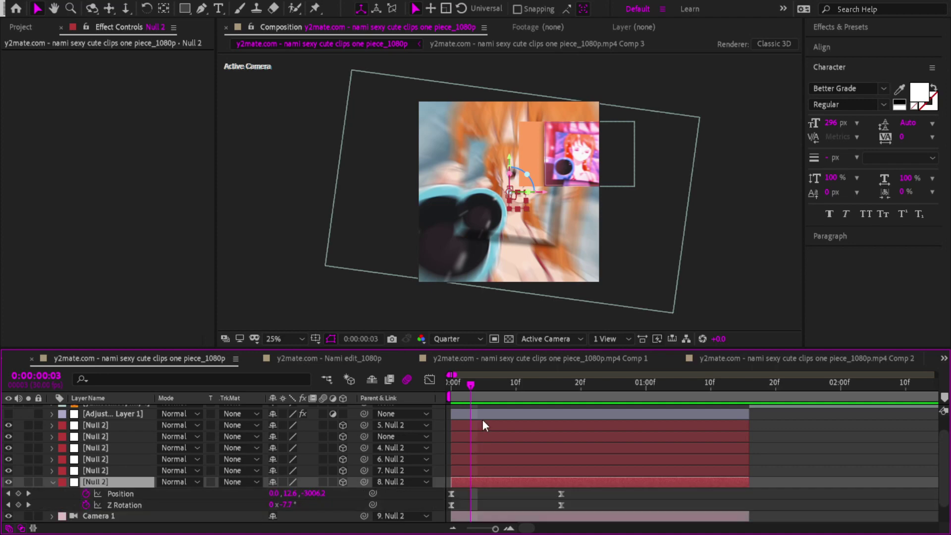
key("u")
- Set the Main_BG sensitivity of RSMB Pro on the adjustment layer to 100
scroll(522, 448, "up", 1)
left_click(518, 431)
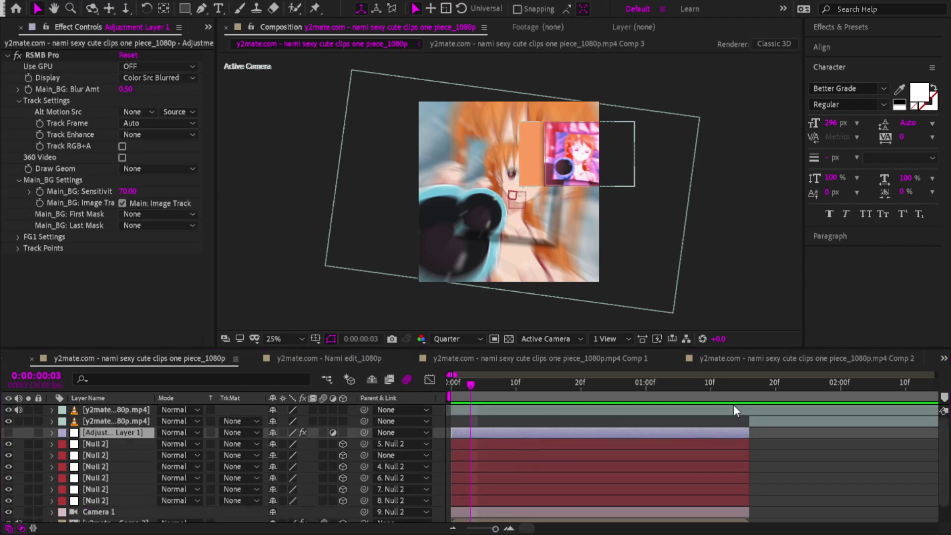
left_click_drag(742, 391, 464, 407)
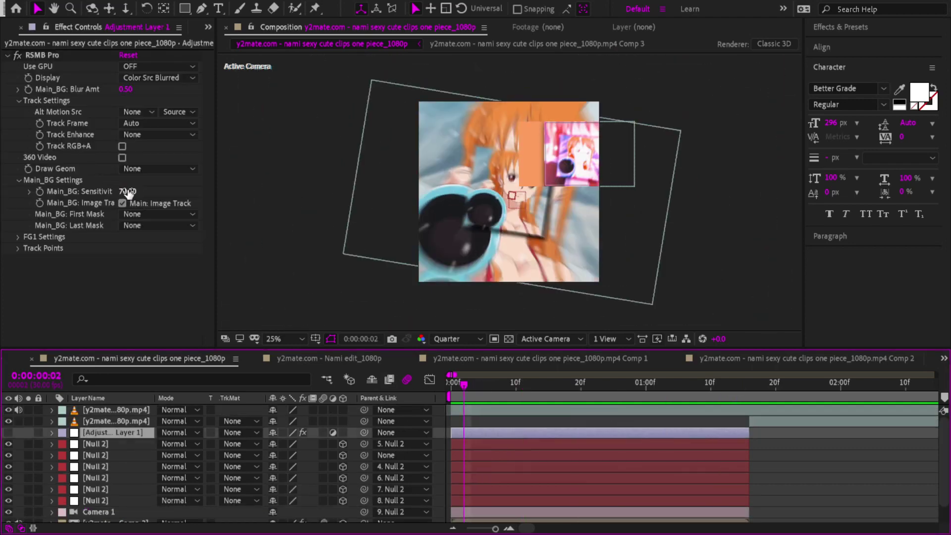
left_click_drag(128, 193, 671, 257)
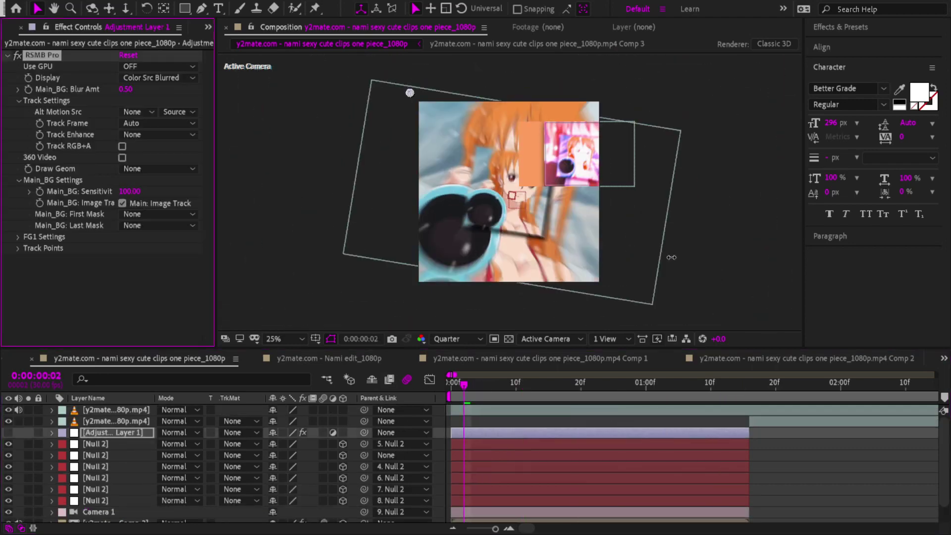
- Duplicate the adjustment layer and remove RSMB Pro from the upper copy
left_click(497, 432)
key("ctrl+d")
left_click(34, 55)
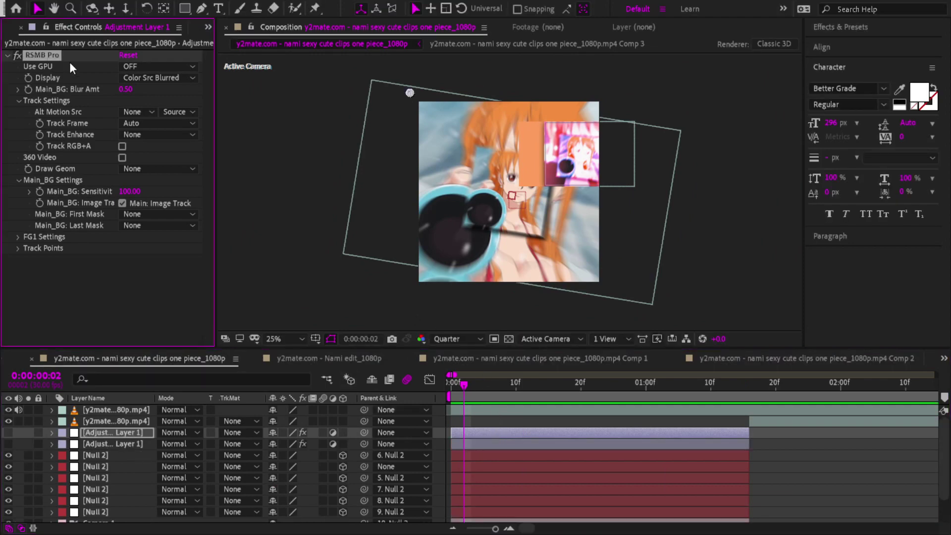
key("Delete")
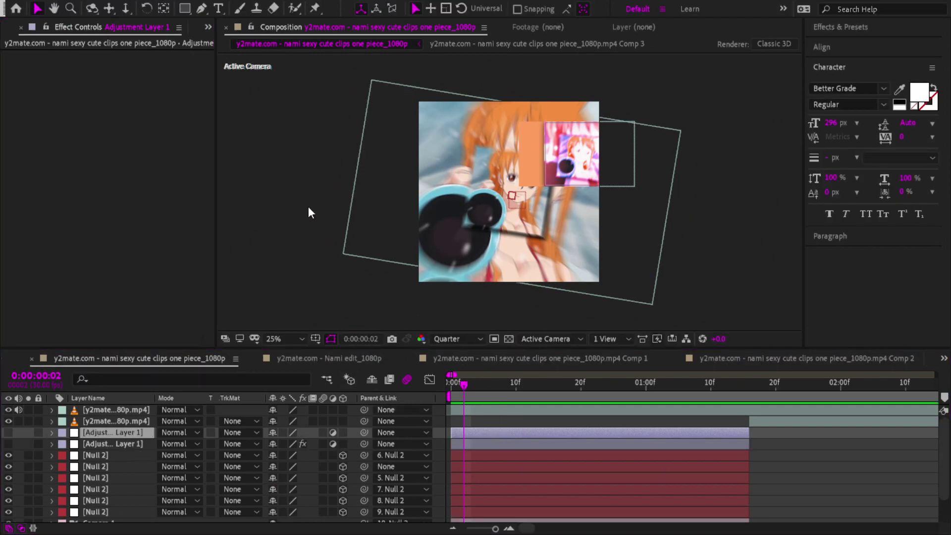
- Apply Sharpen to the upper adjustment layer with a Sharpen Amount of 30
left_click(277, 243)
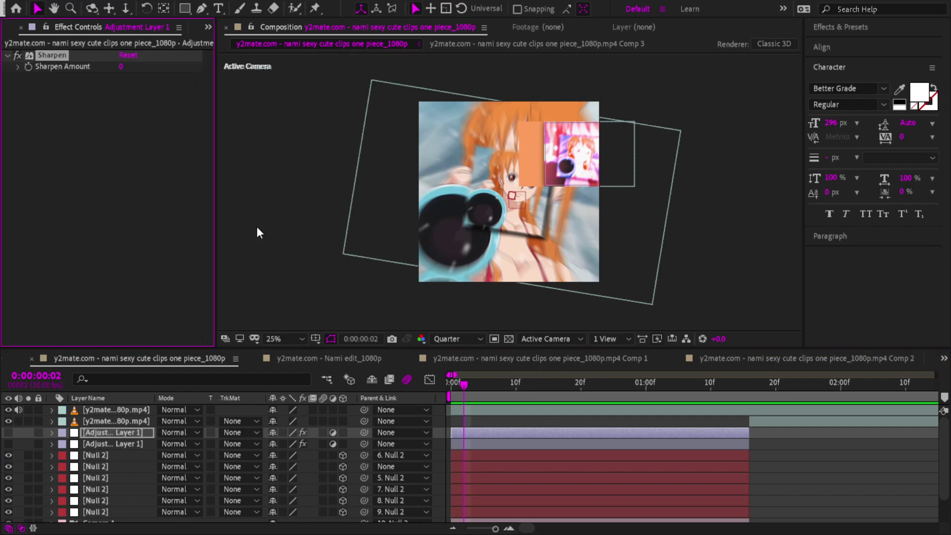
left_click(120, 66)
type("34")
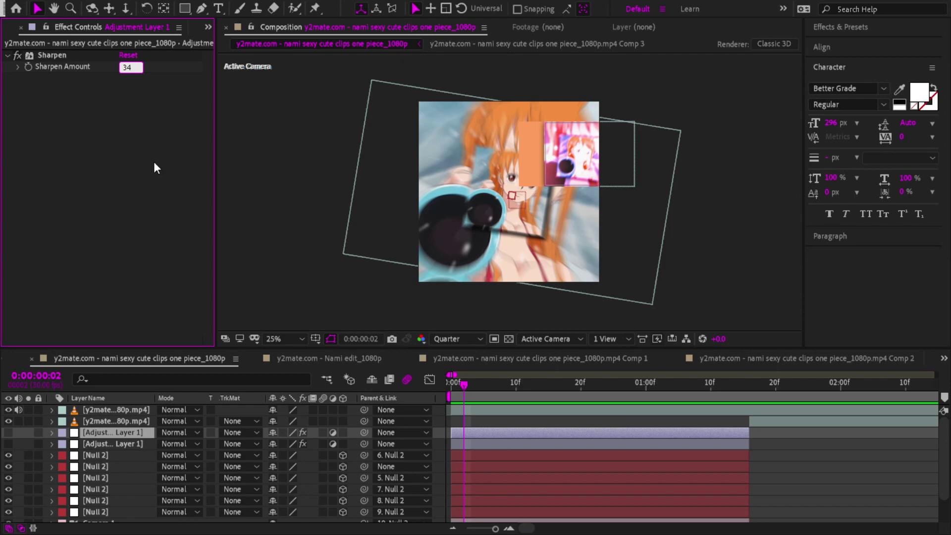
key("BackSpace")
type("0")
key("Return")
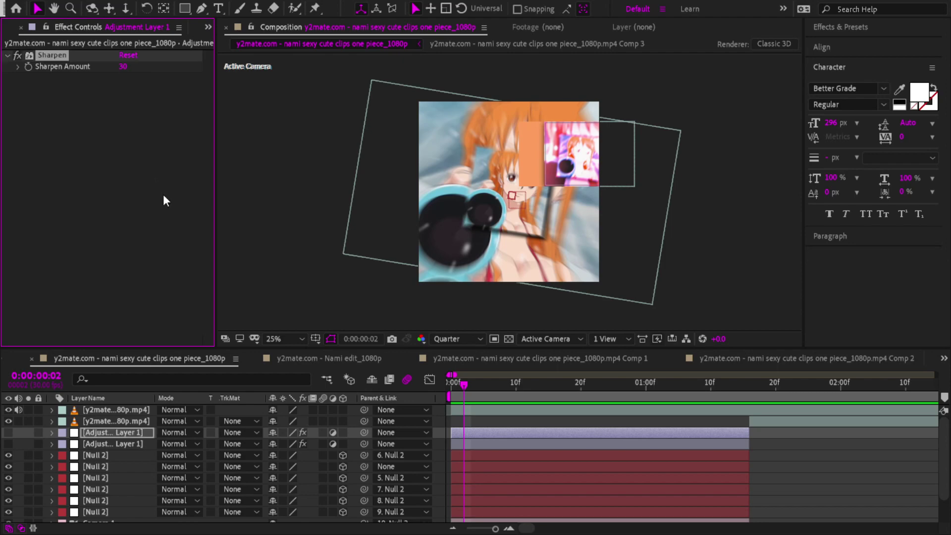
- Add Unsharp Mask to the upper adjustment layer with a radius of 25
key("Return")
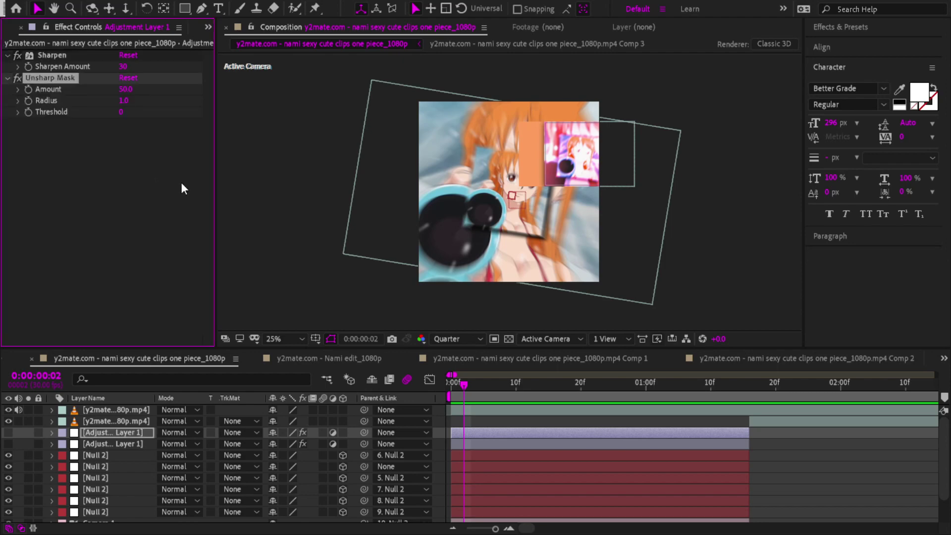
left_click(118, 99)
type("25")
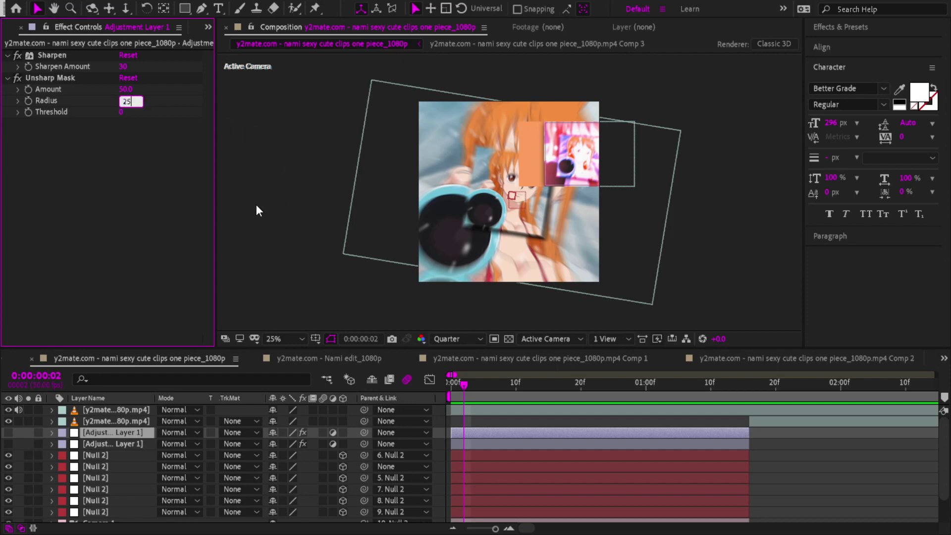
key("Return")
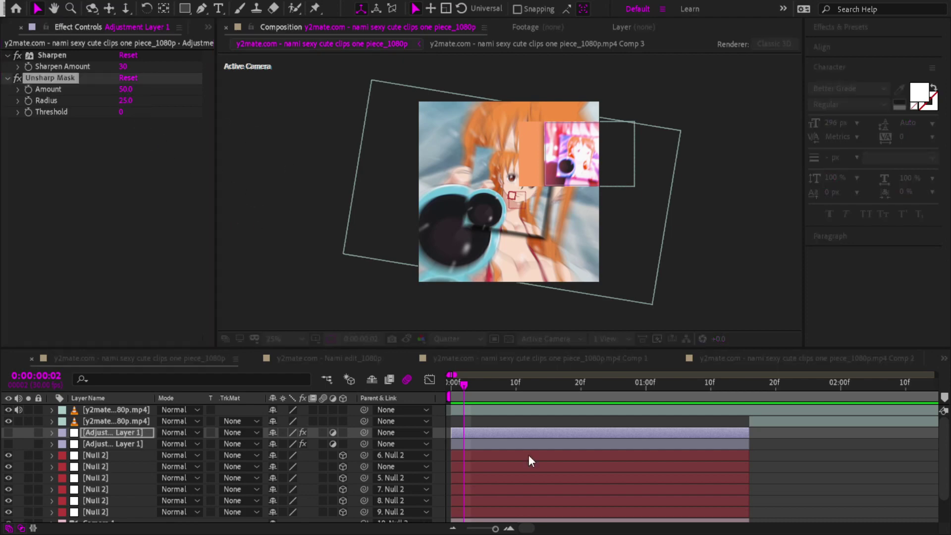
- Scale up the background nami layer and lower its opacity to darken it behind the Comp 3 precomp
scroll(528, 454, "down", 3)
mouse_move(465, 386)
left_mouse_down()
mouse_move(490, 391)
mouse_move(476, 392)
left_mouse_up()
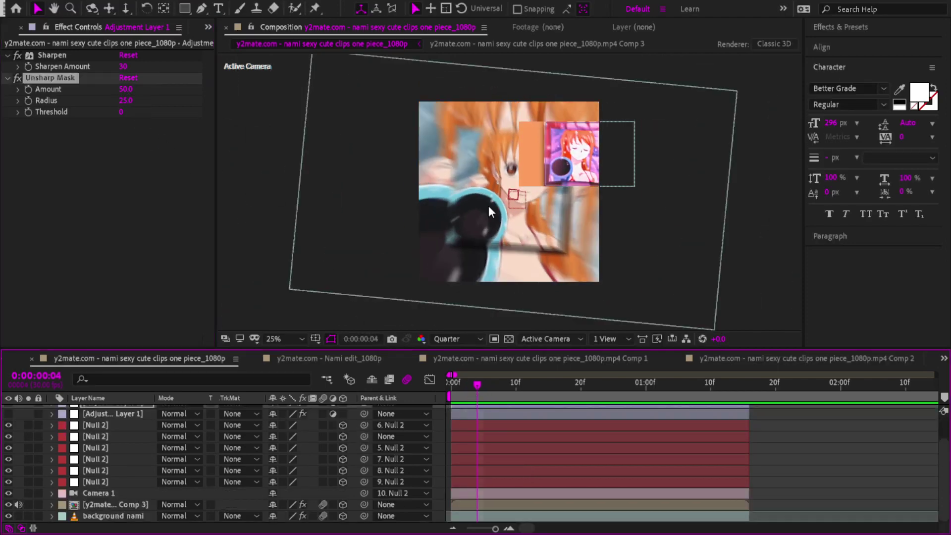
left_click(500, 515)
key("s")
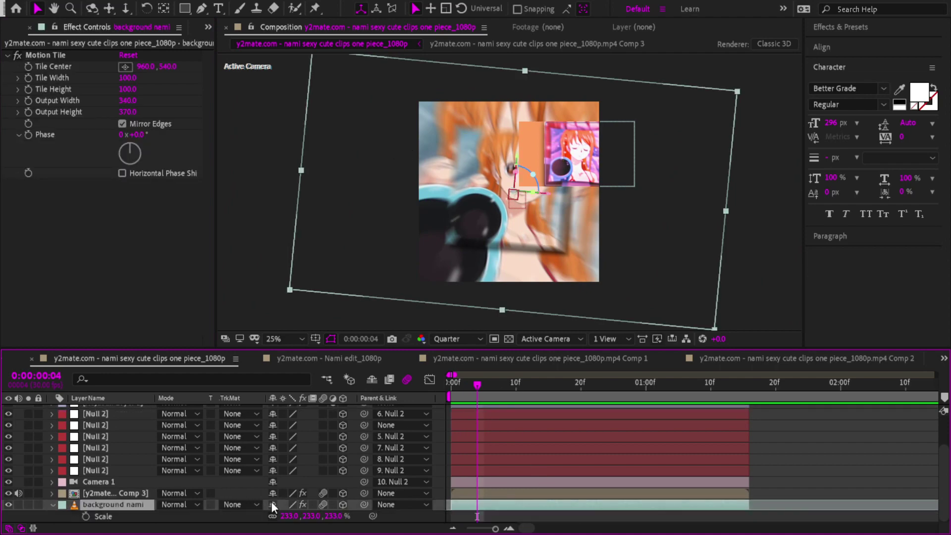
left_click_drag(293, 516, 251, 515)
key("t")
key("t")
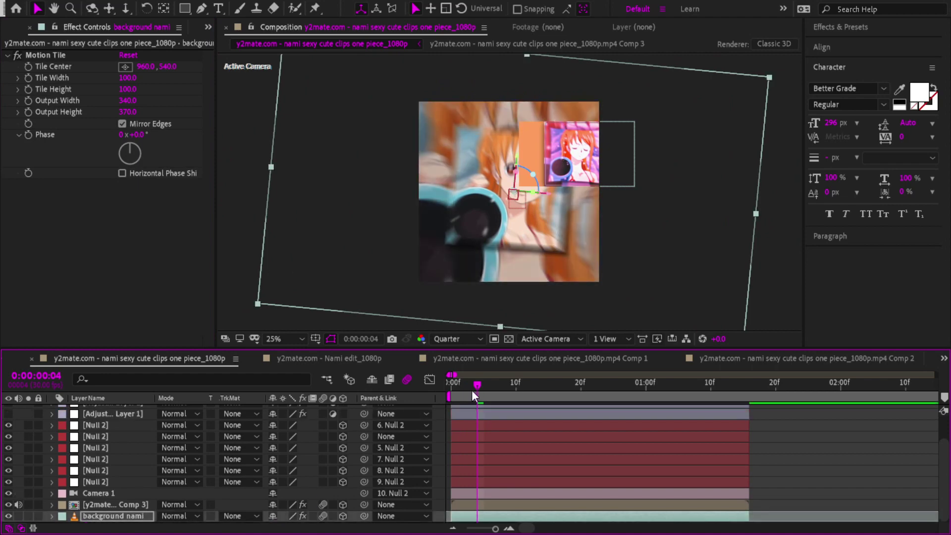
- Play the composition to check the background nami layer and return to the first frame
left_click_drag(473, 389, 457, 388)
key("space")
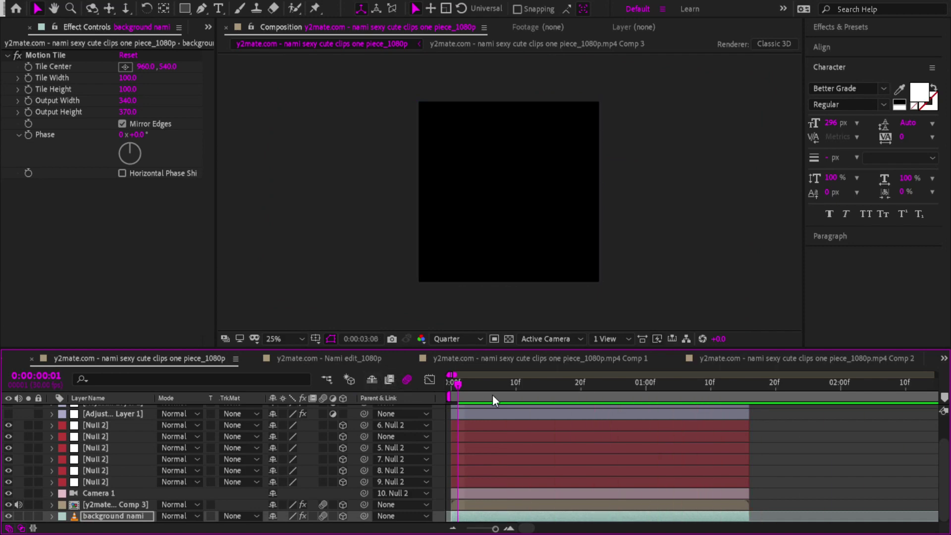
left_click_drag(493, 393, 292, 400)
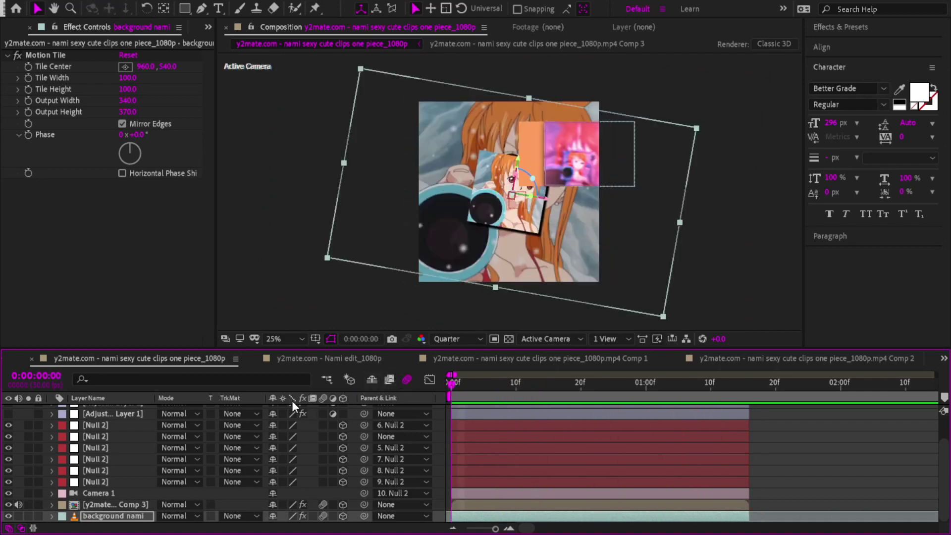
- Import the Whiteblue Edit-3.m4v light overlay, place it above the adjustment layers and trim it to end at 0:00:01:16
left_click(29, 26)
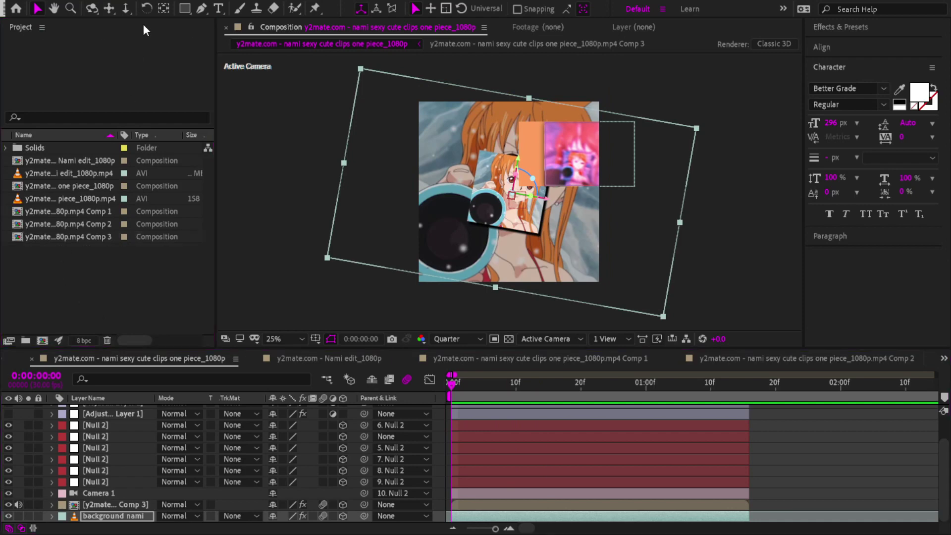
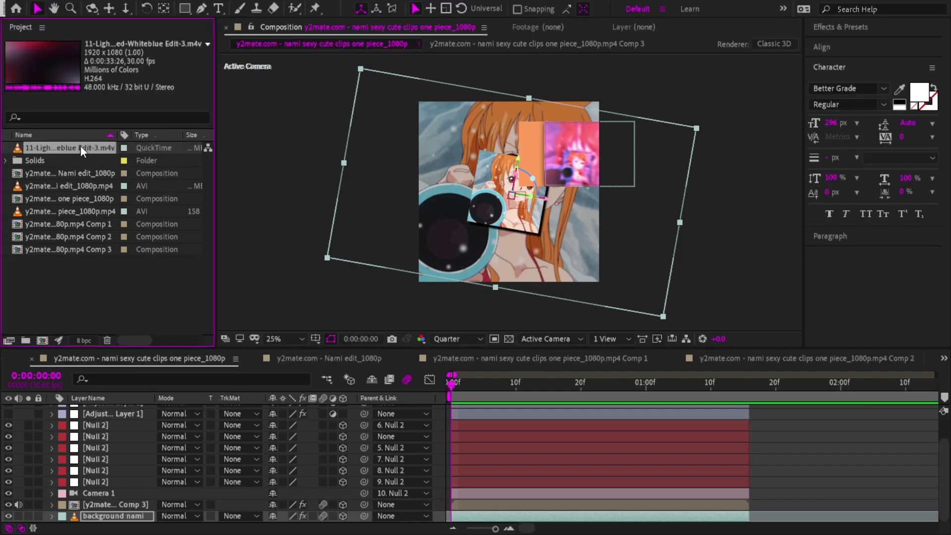
left_click_drag(80, 148, 450, 429)
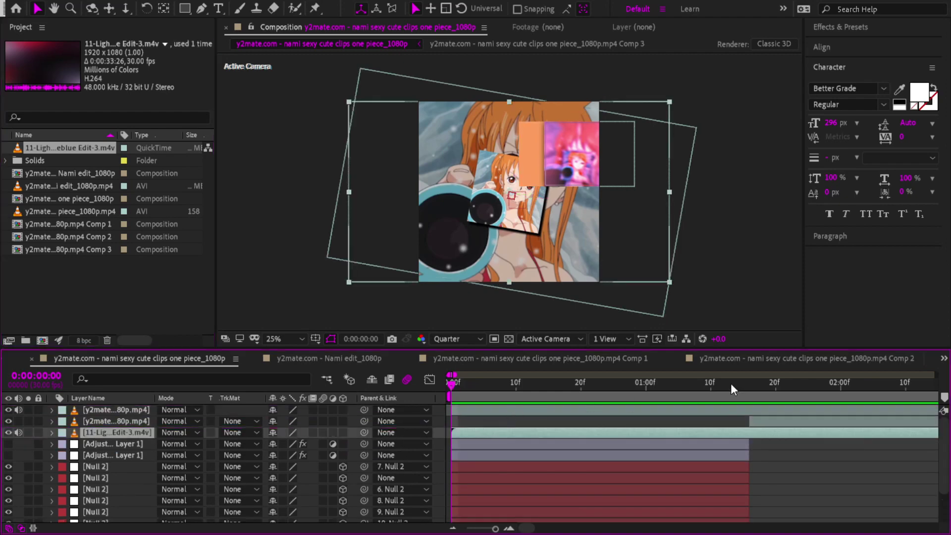
left_click_drag(731, 384, 747, 395)
key("ctrl+shift+d")
key("Delete")
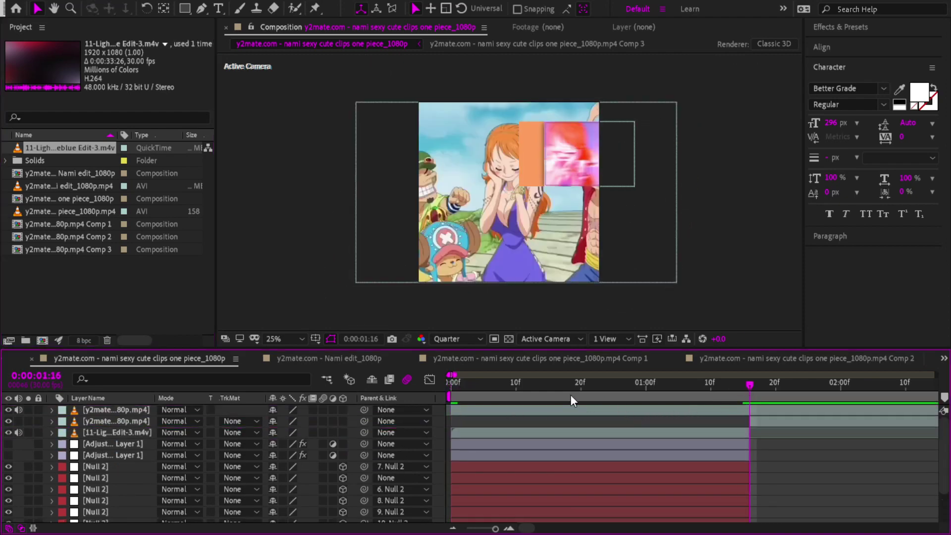
- Set the light overlay layer's blending mode to Screen and show its opacity
left_click_drag(581, 387, 535, 391)
left_click(485, 433)
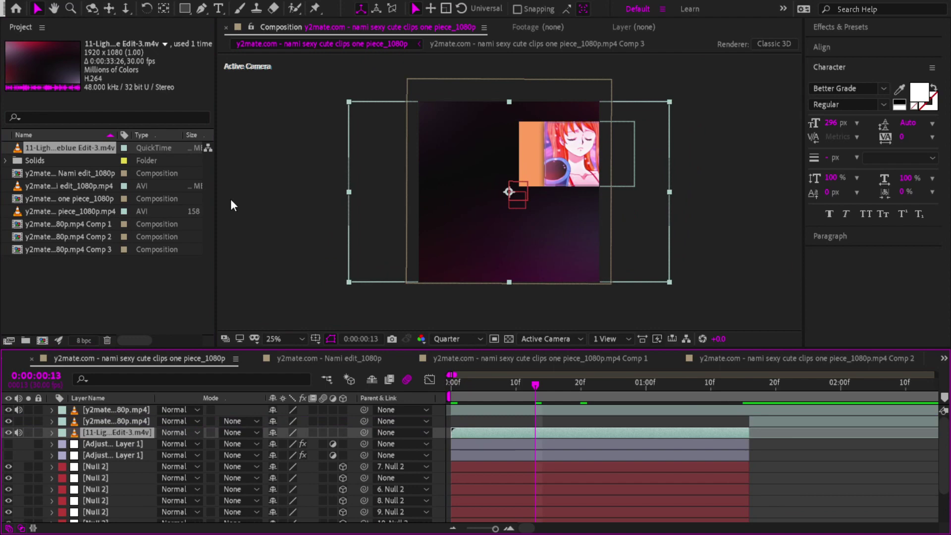
key("alt+shift+s")
key("t")
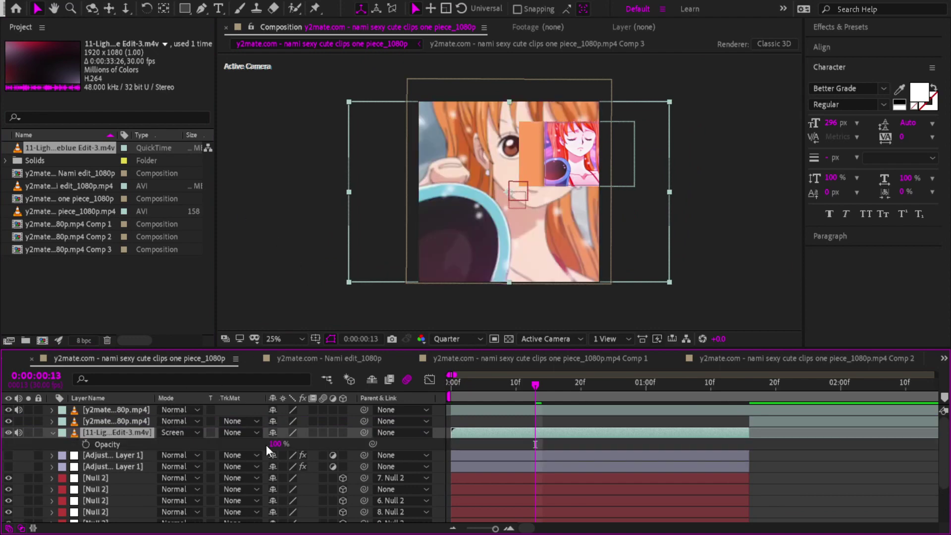
- Play the composition from the start to check the light overlay, then return to the first frame
left_click(446, 389)
key("space")
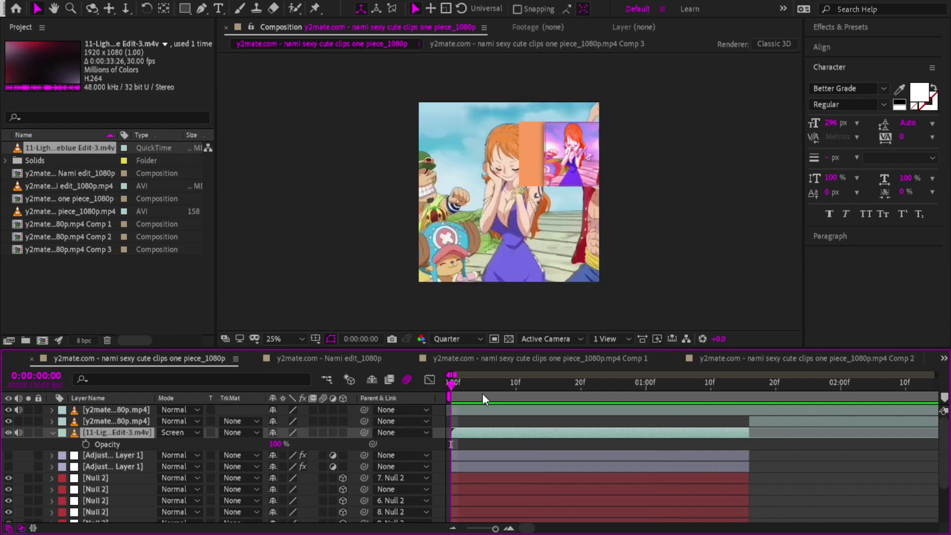
left_click_drag(495, 393, 414, 415)
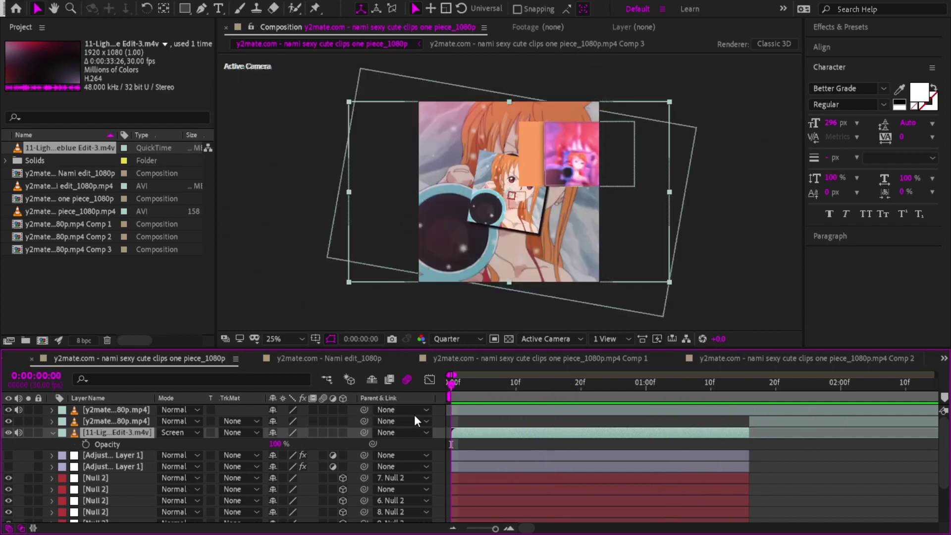
- Duplicate the topmost null and parent the original null to the new copy
left_click(485, 479)
scroll(531, 448, "down", 1)
scroll(532, 447, "down", 1)
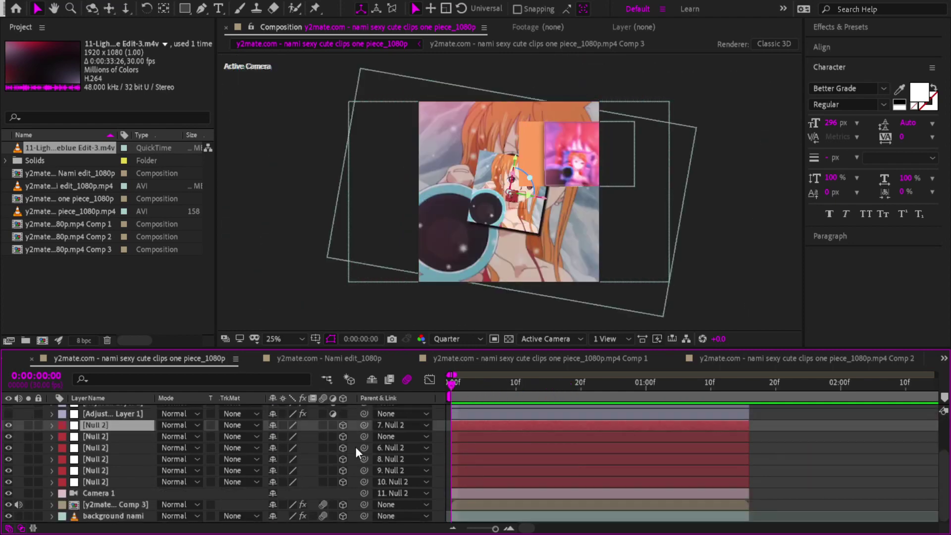
key("ctrl+d")
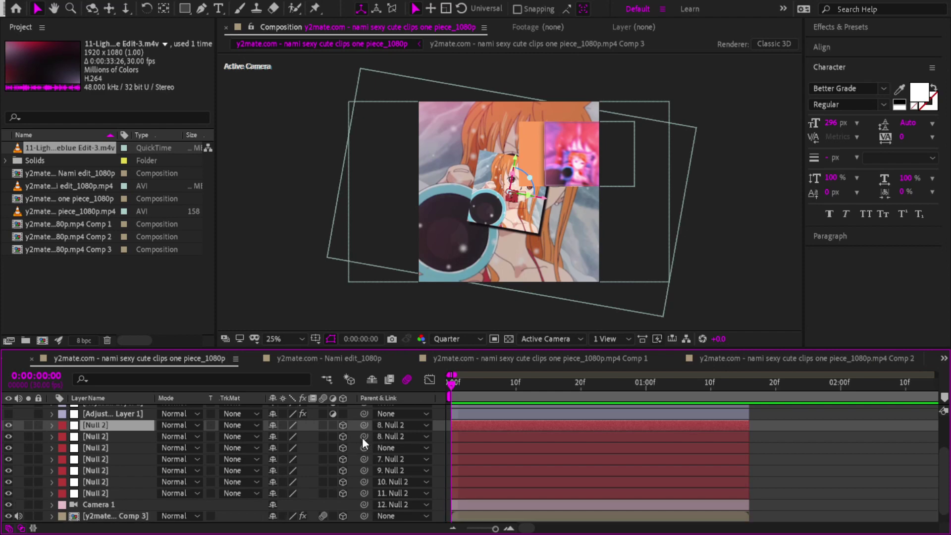
left_click_drag(363, 437, 352, 426)
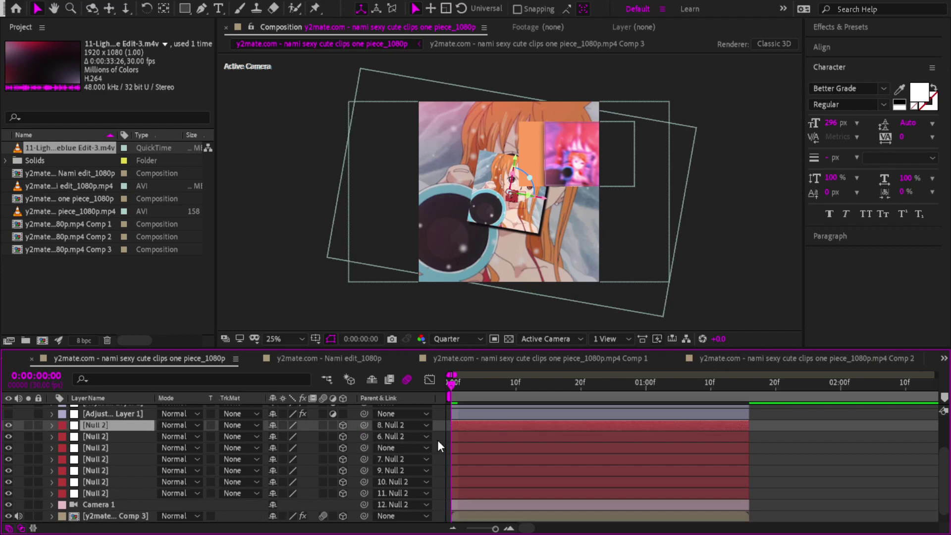
- Apply an animation preset to the second null from the top and play the composition from the start
left_click(471, 436)
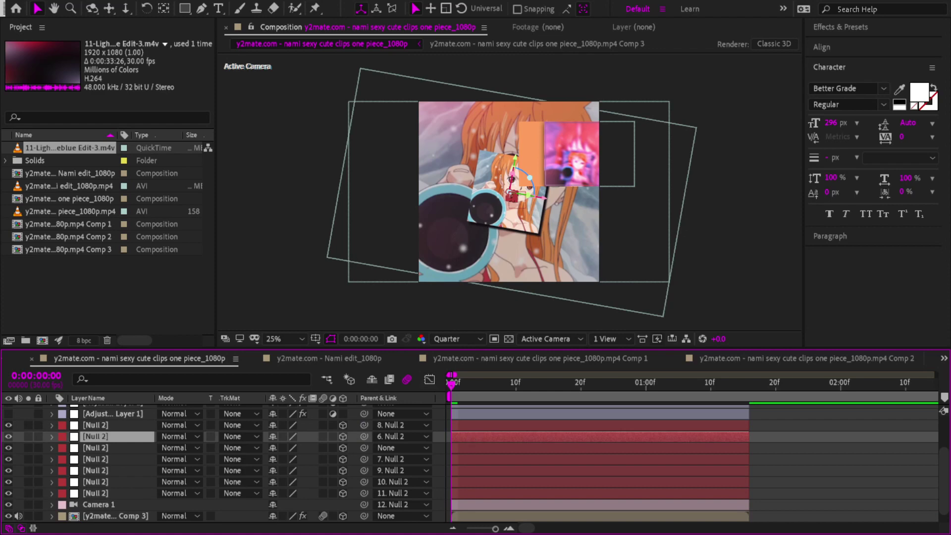
left_click(229, 37)
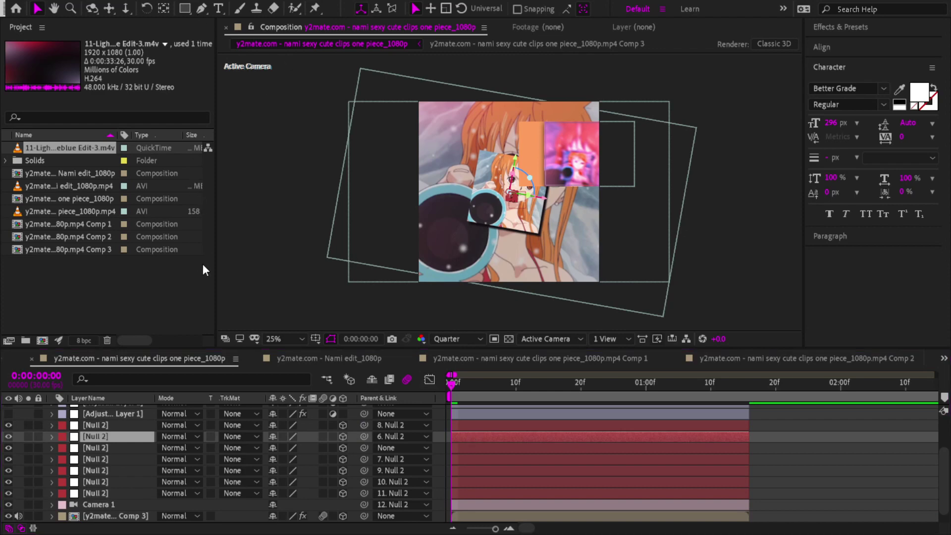
left_click(281, 326)
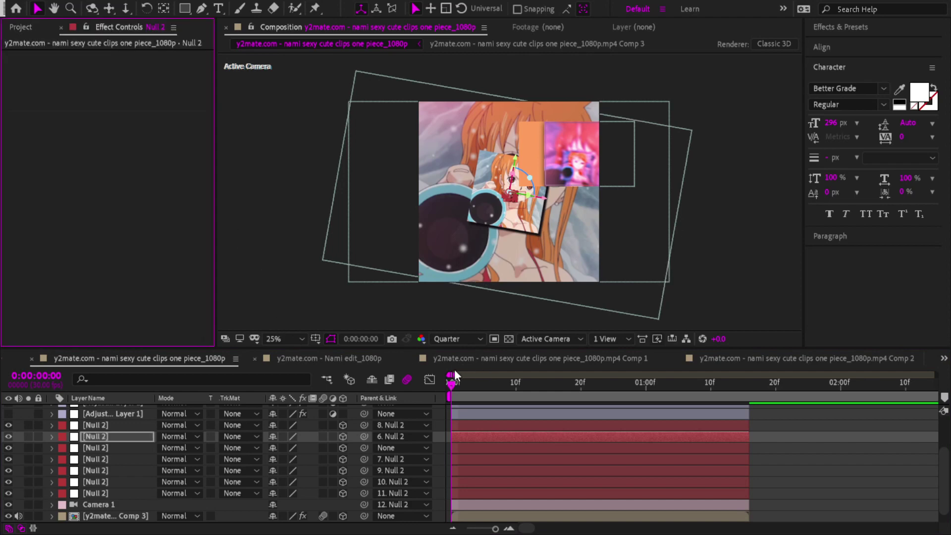
key("space")
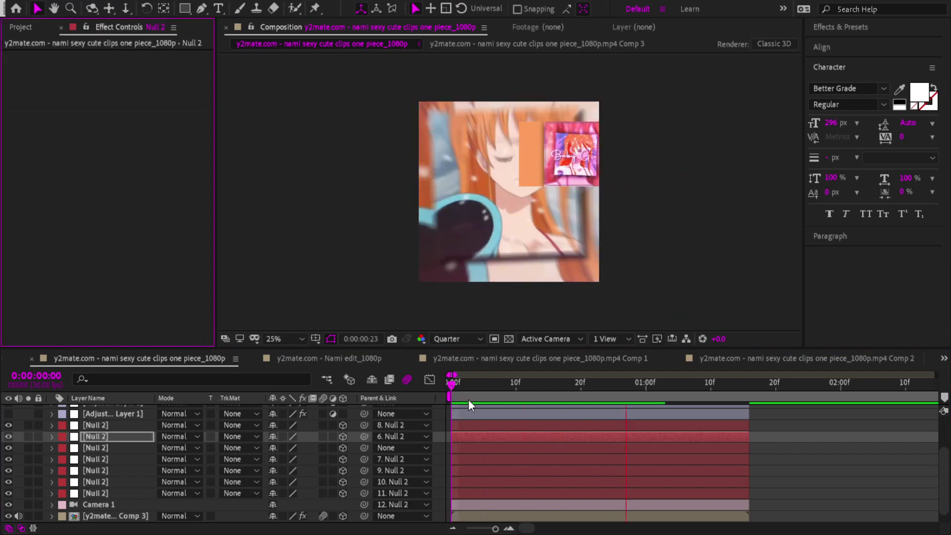
left_click(450, 390)
key("space")
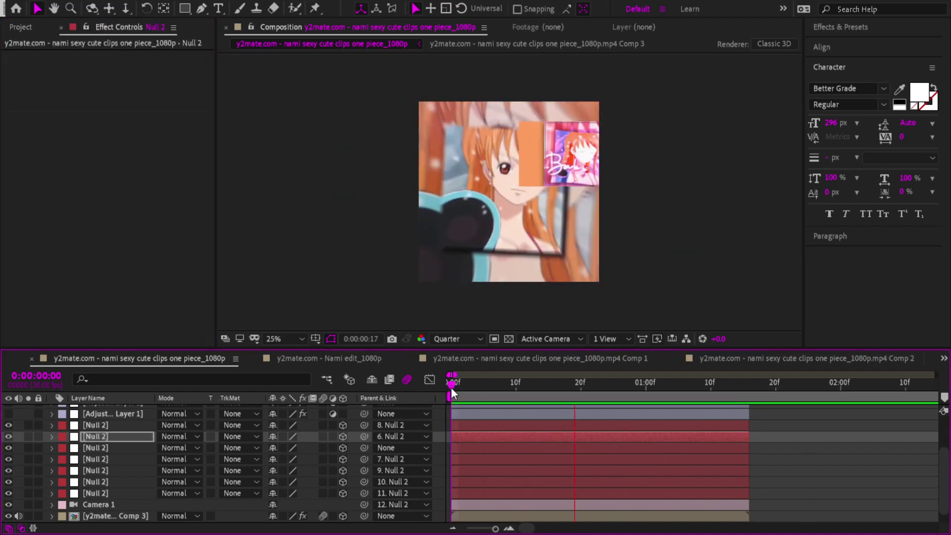
- Shift the second null's position and rotation keyframes about one frame earlier and play the composition
left_click_drag(460, 386, 480, 384)
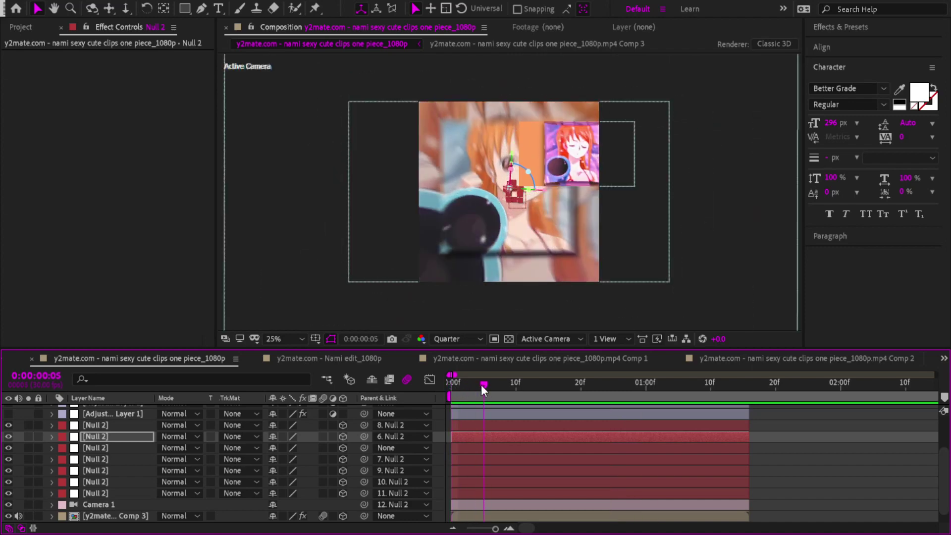
key("u")
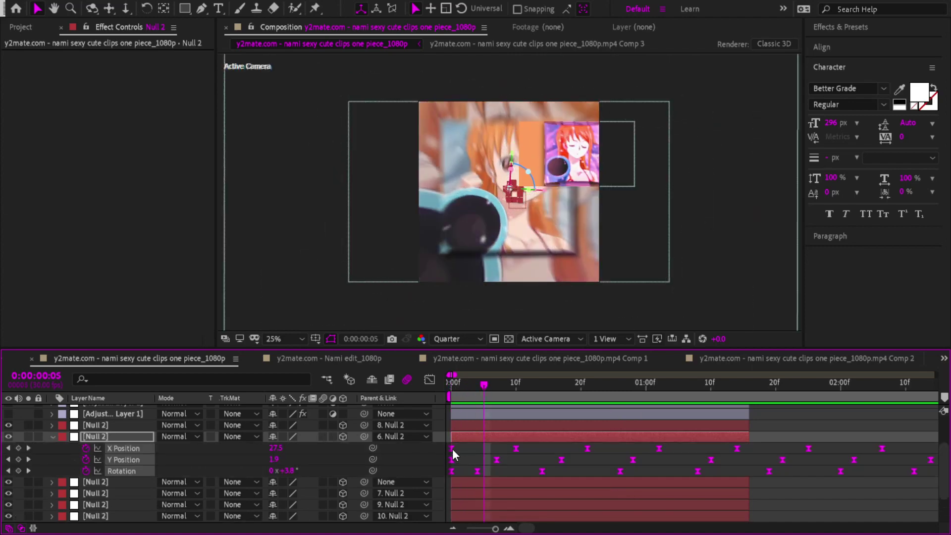
left_click_drag(453, 449, 446, 449)
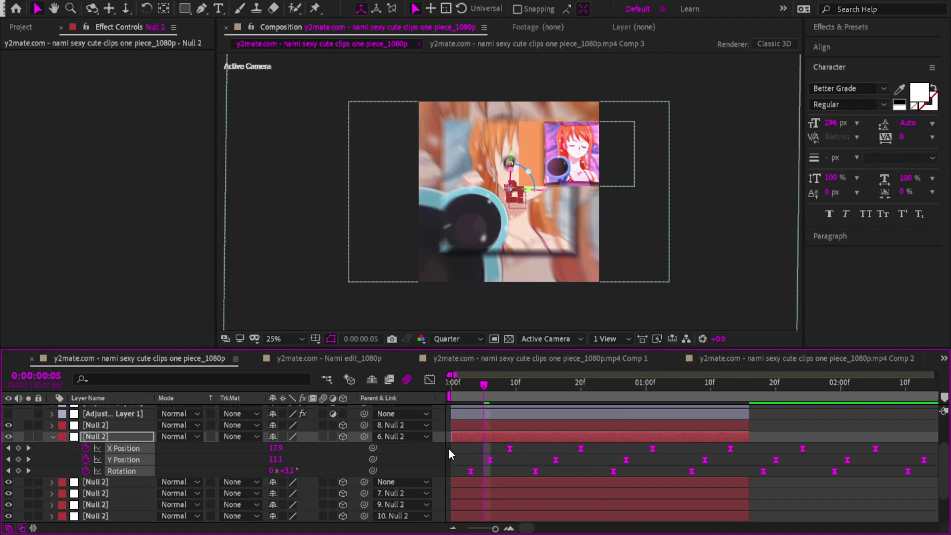
key("space")
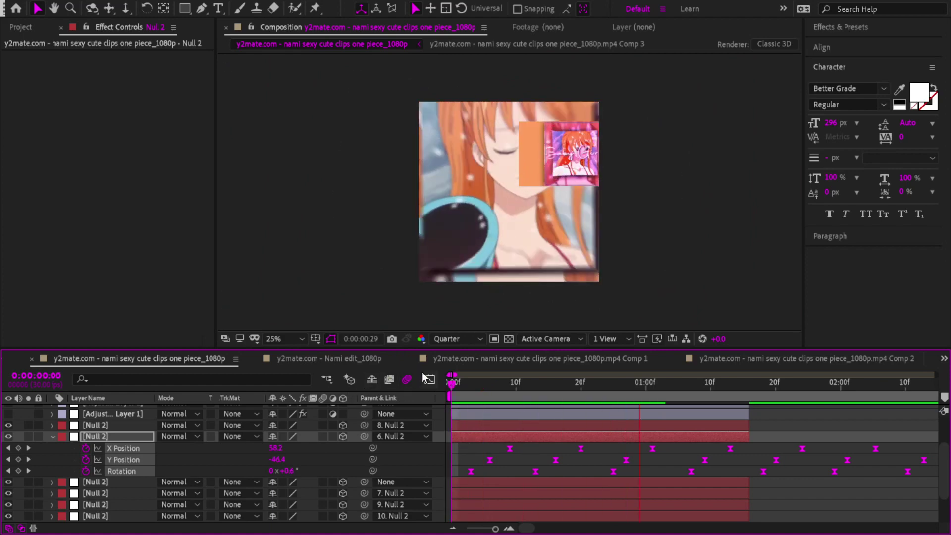
key("space")
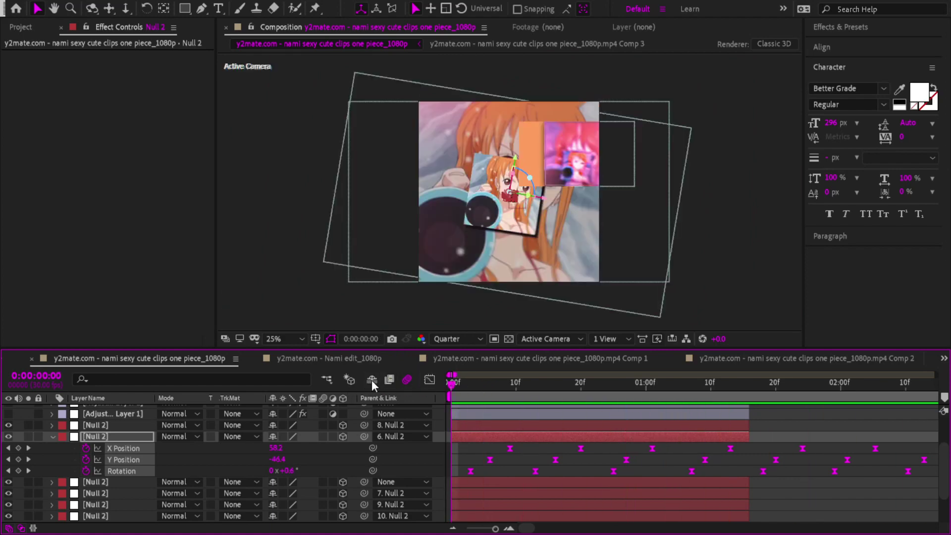
- Duplicate the topmost null once more and parent the original null to the new copy
left_click(474, 478)
left_click(480, 425)
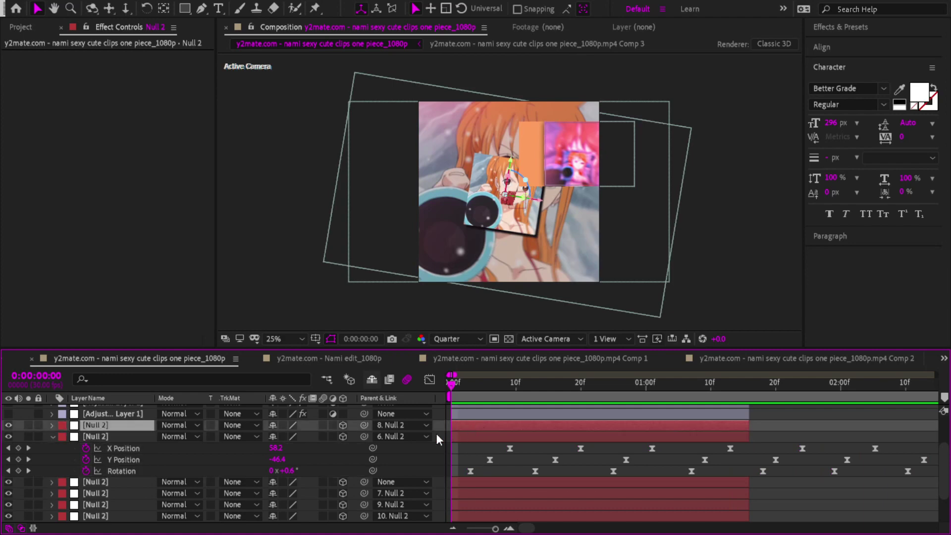
scroll(473, 484, "down", 3)
left_click(467, 505)
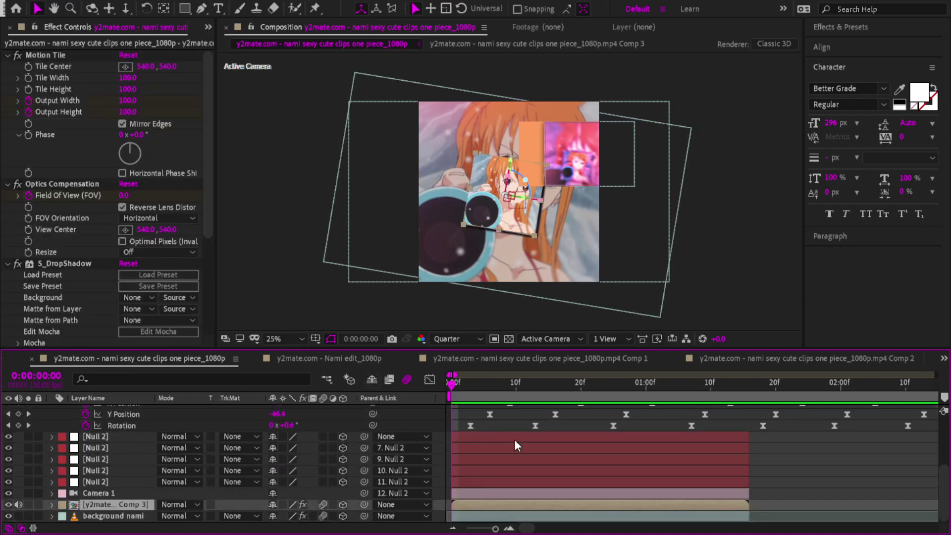
left_click(548, 438)
scroll(519, 448, "up", 5)
left_click(471, 481)
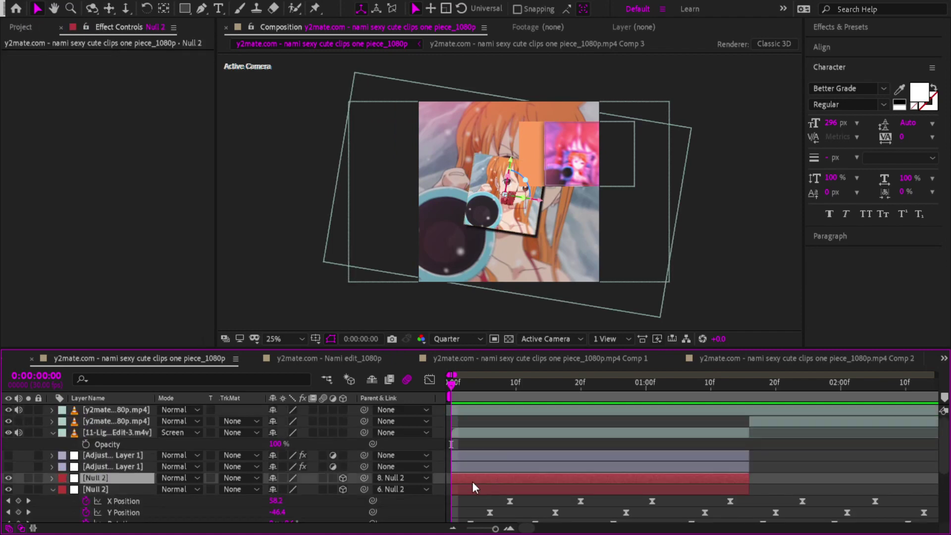
key("ctrl+d")
left_click_drag(361, 488, 355, 477)
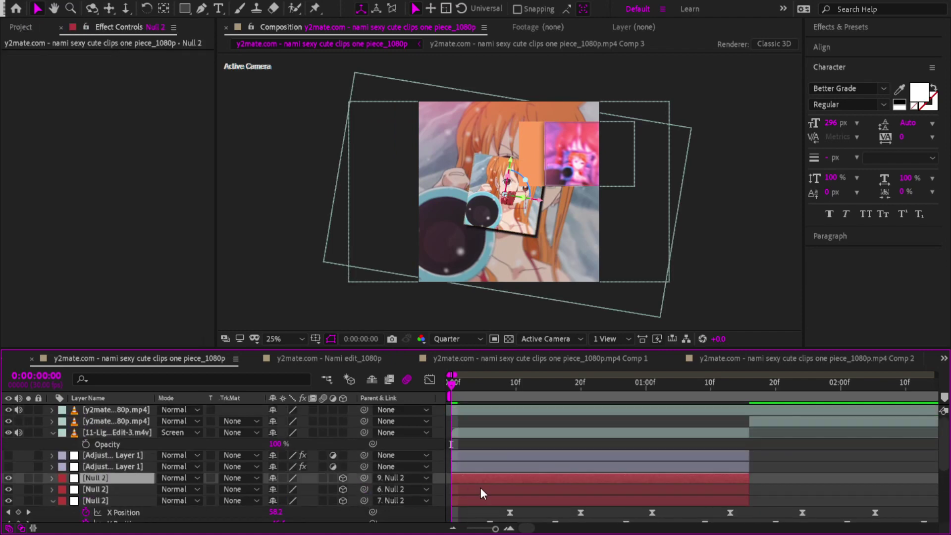
- Apply an animation preset to the second null from the top and play the composition to check the added movement
left_click(480, 489)
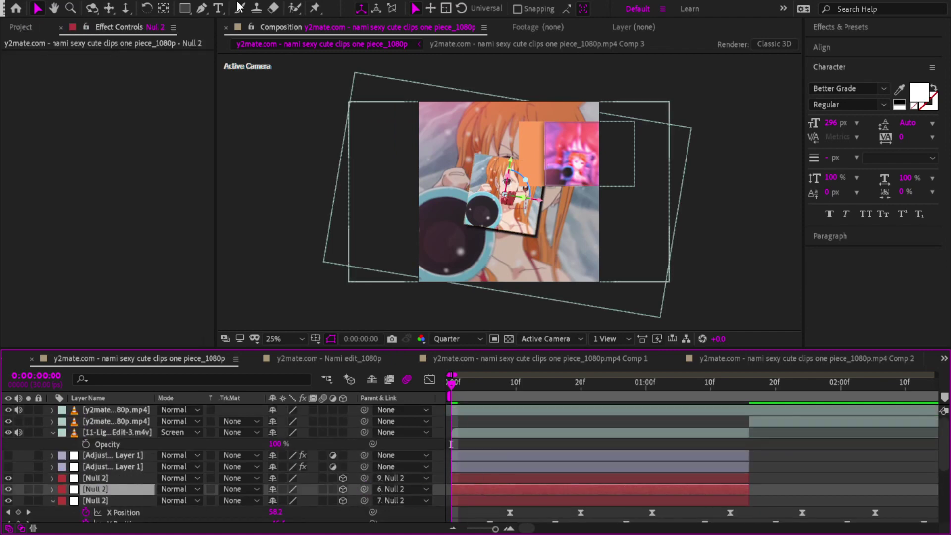
left_click(235, 49)
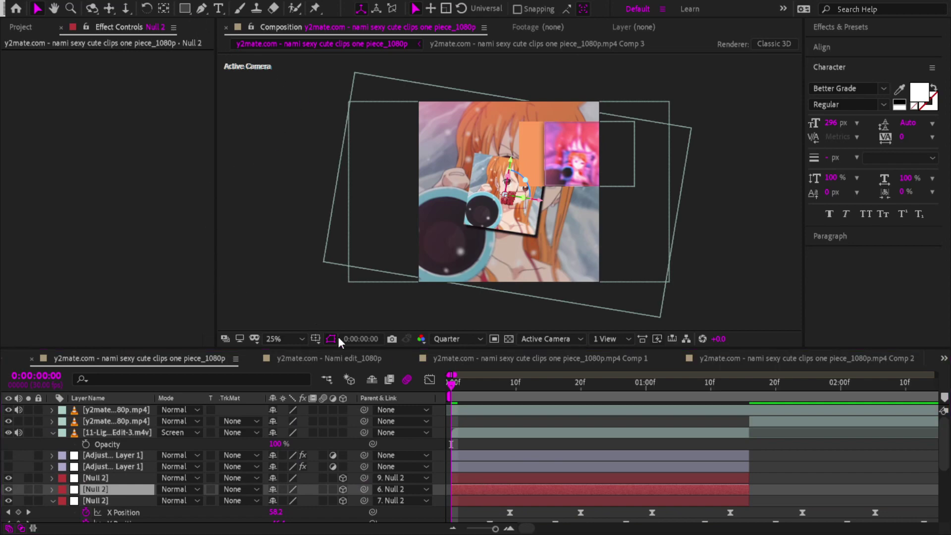
left_click(475, 426)
key("space")
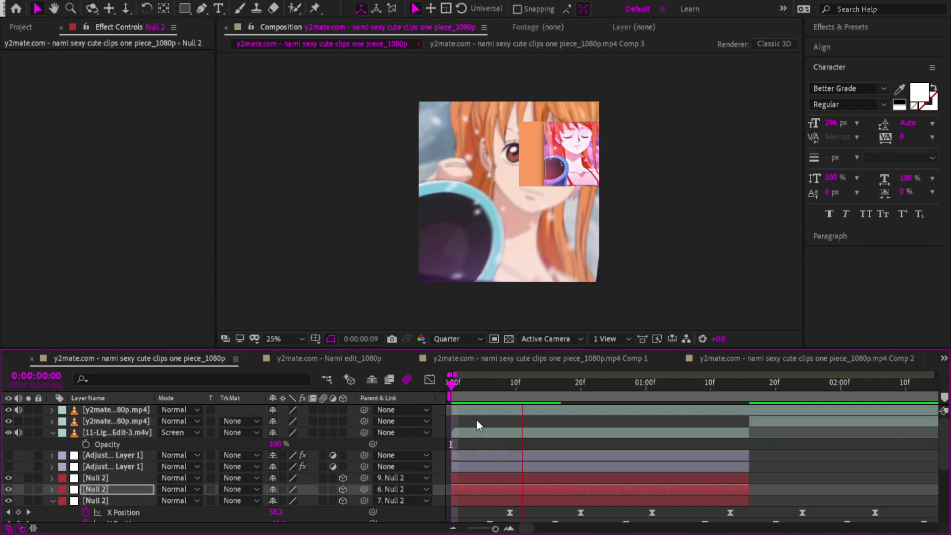
left_click(461, 388)
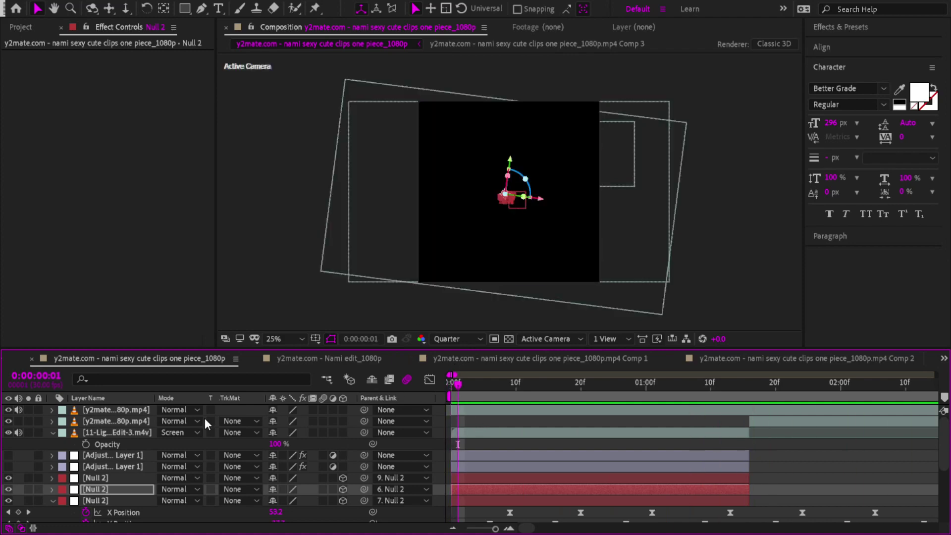
- Collapse the open layer properties and pre-compose all layers from the light overlay down to the background nami layer
left_click(51, 433)
left_click(52, 489)
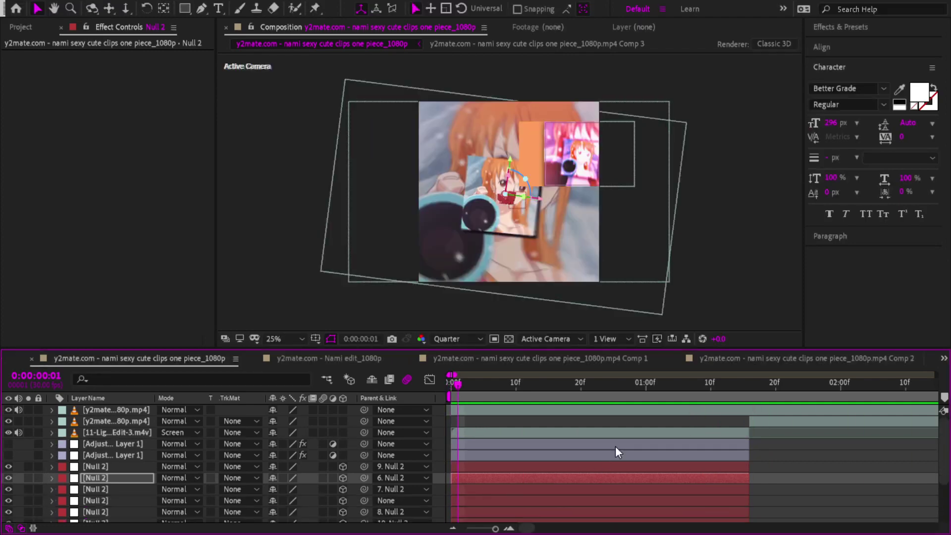
scroll(463, 492, "down", 3)
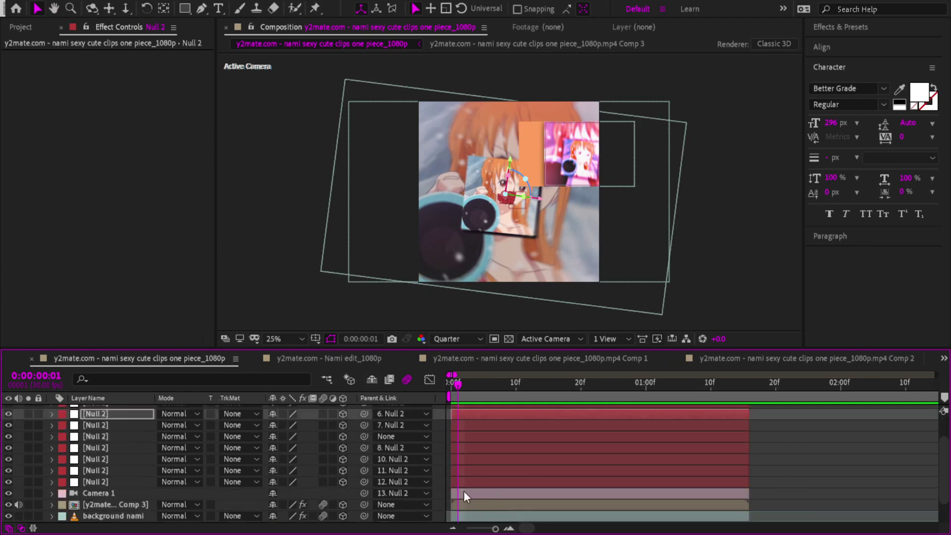
left_click(106, 495)
scroll(114, 474, "up", 3)
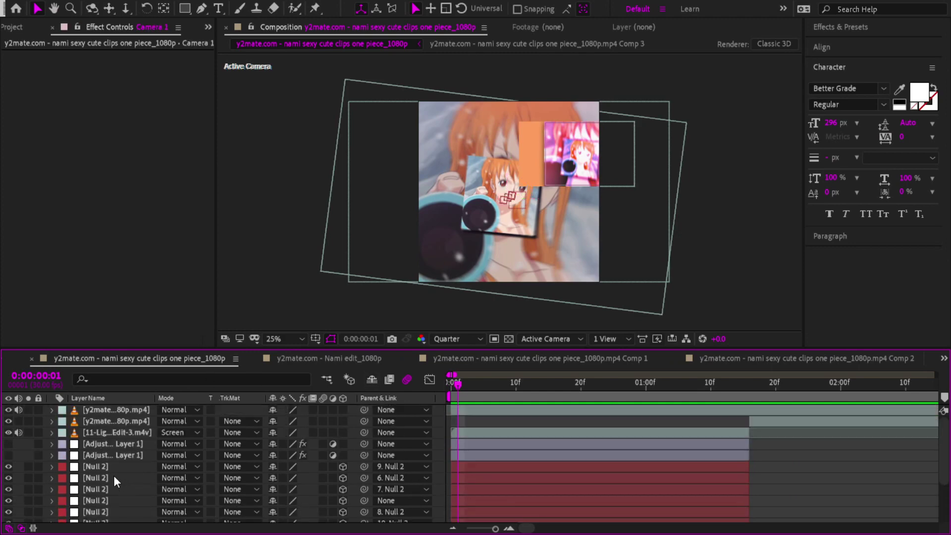
left_click(123, 431)
scroll(119, 461, "down", 3)
left_click(115, 514, "shift")
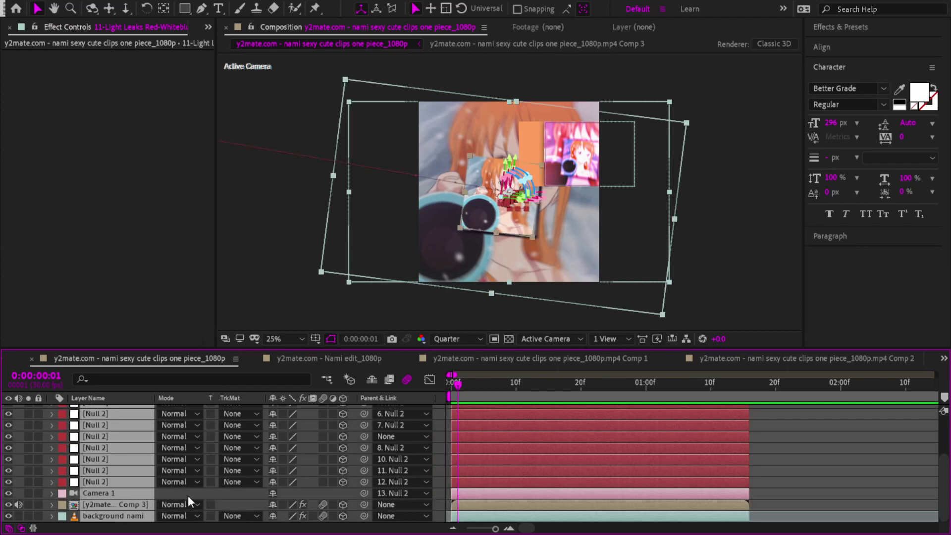
key("ctrl+shift+c")
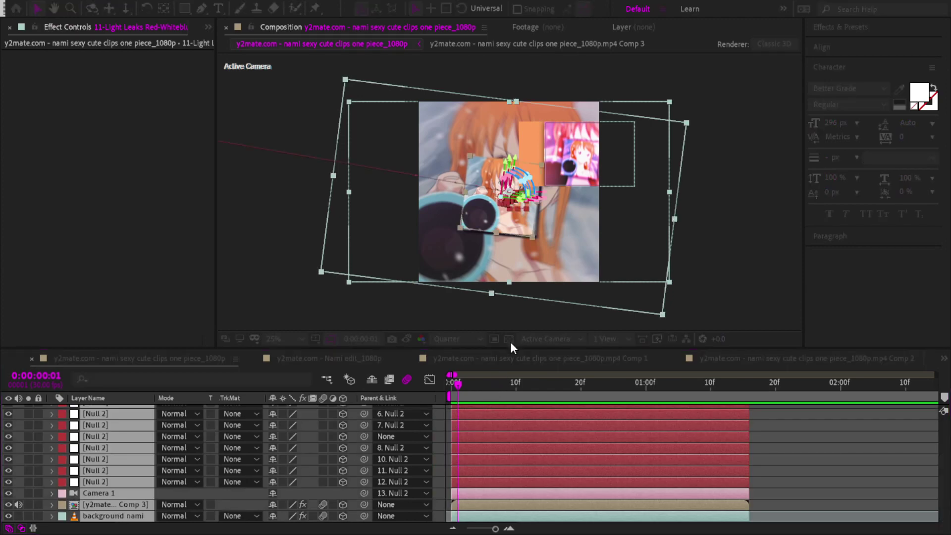
key("Return")
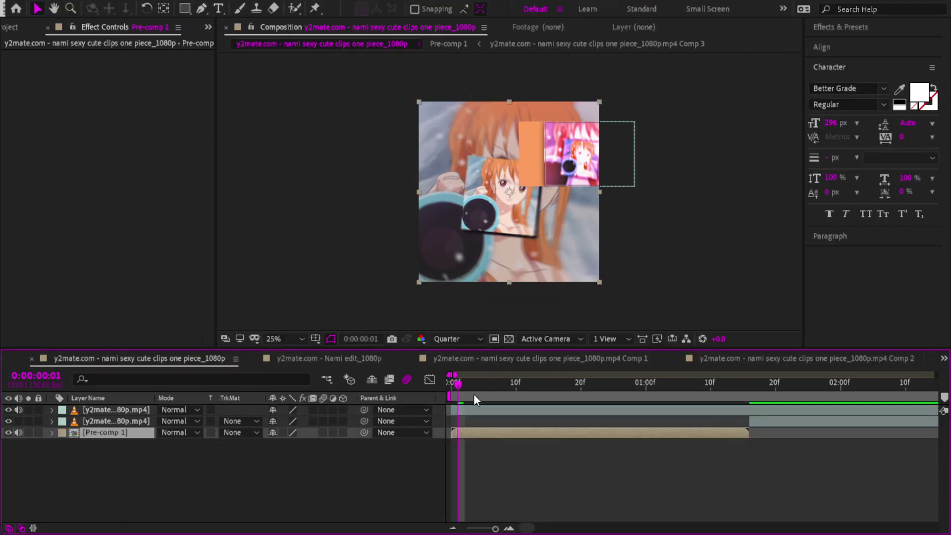
- Enable motion blur on the pre-composed layer and play the composition from the first frame
left_click_drag(459, 388, 270, 446)
left_click(325, 431)
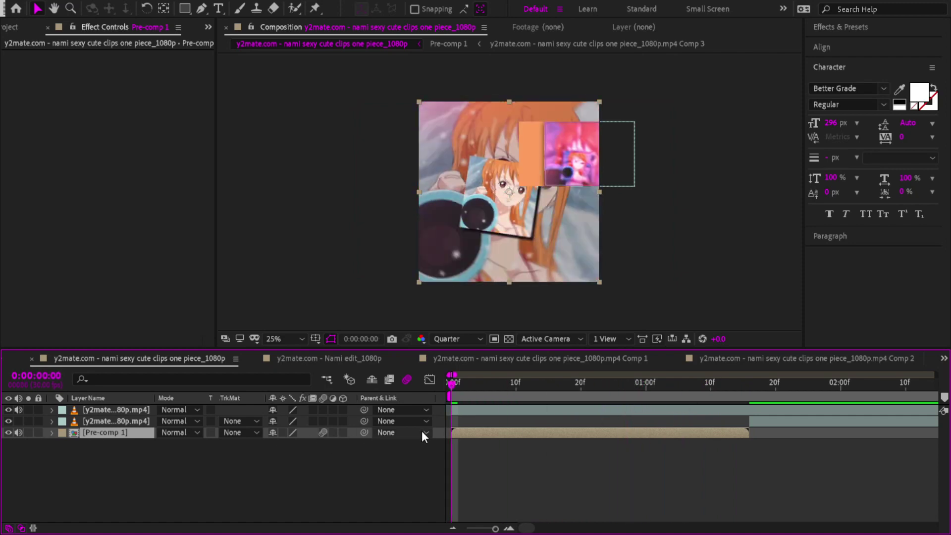
left_click_drag(459, 391, 357, 399)
key("space")
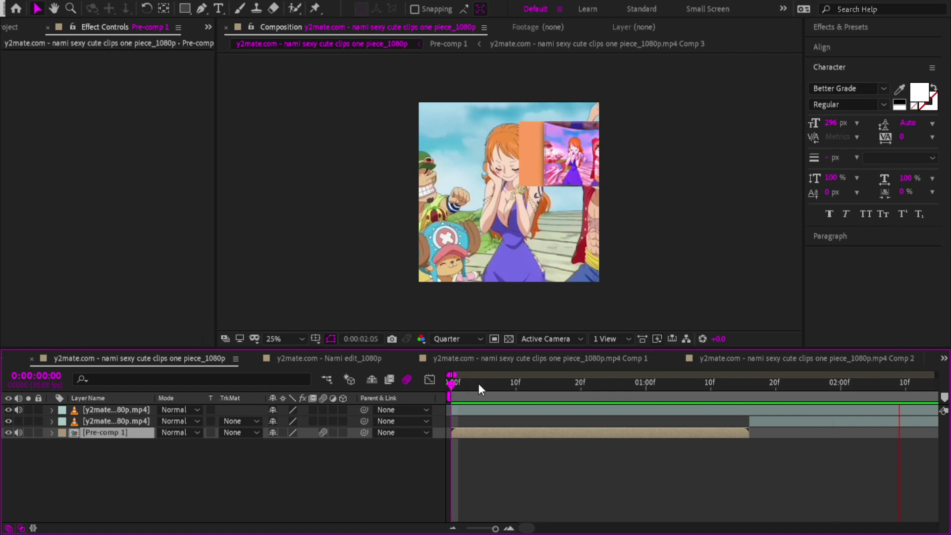
- Scrub through the first 19 frames to examine the pre-composed camera move
left_click_drag(478, 383, 458, 374)
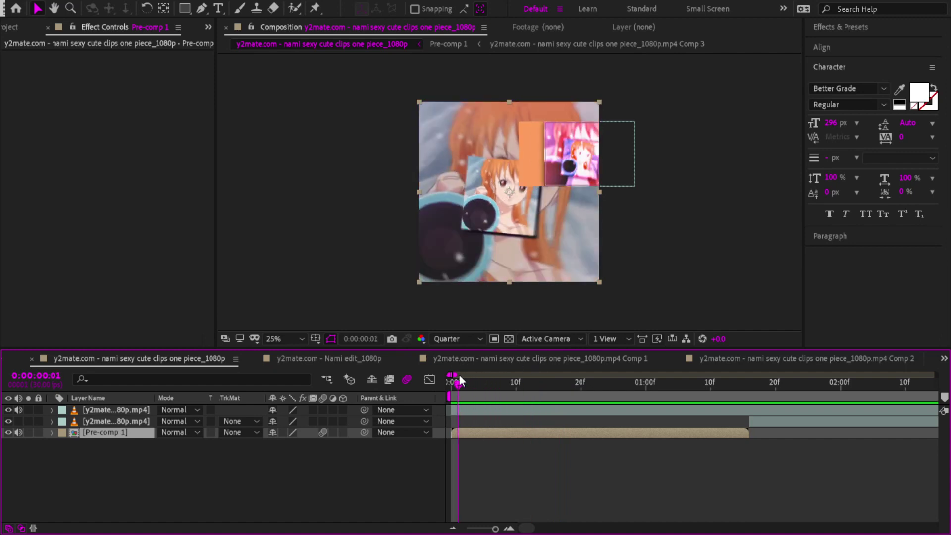
left_click_drag(500, 388, 574, 433)
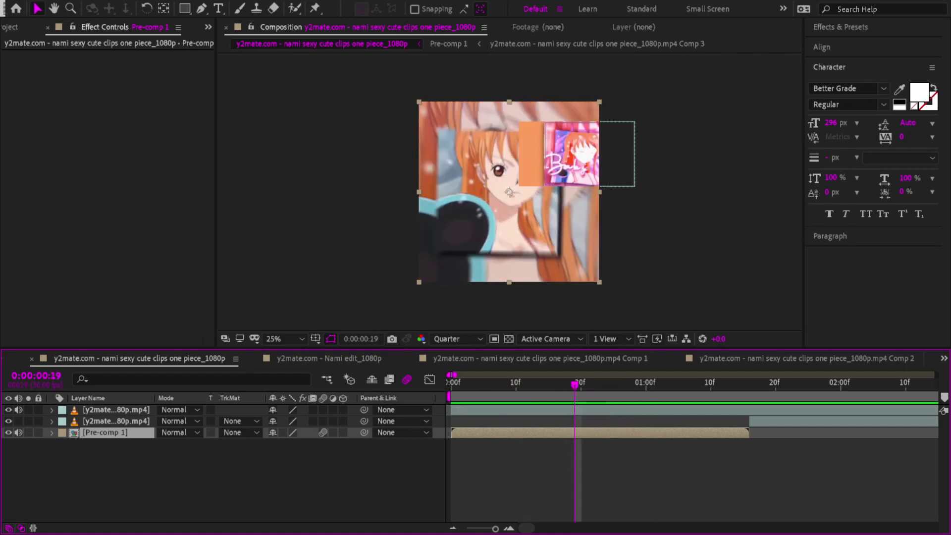
left_click_drag(588, 384, 563, 366)
left_click_drag(592, 361, 574, 403)
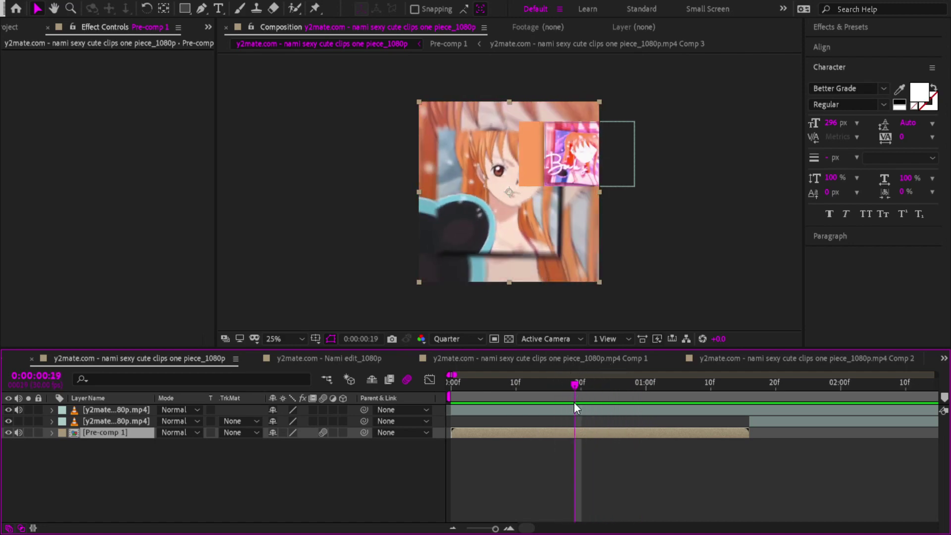